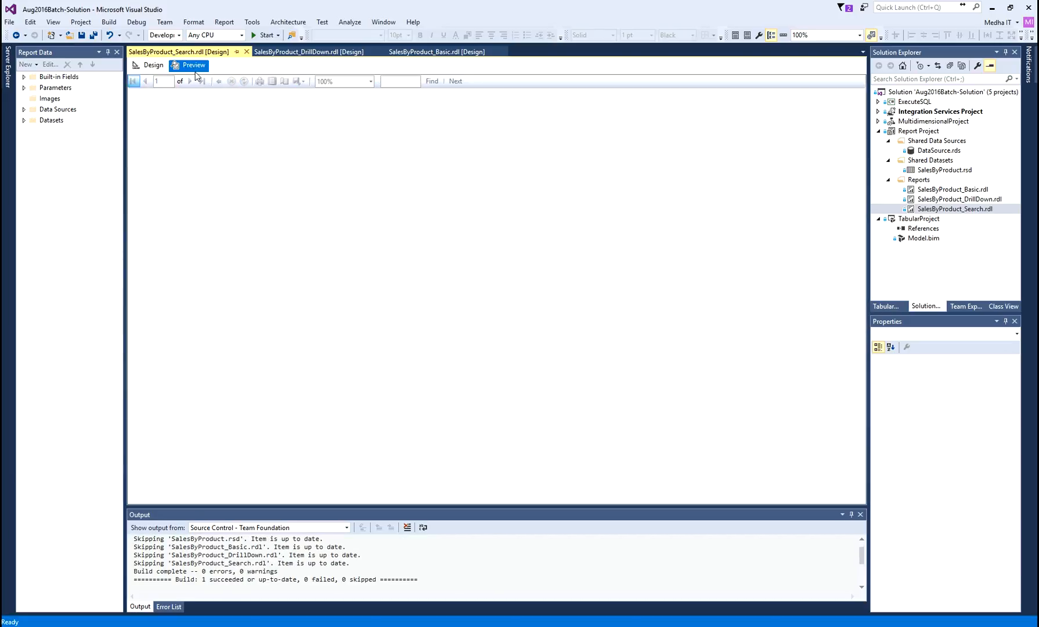
# Run the SalesByProduct_Search report preview for calendar year 2011.
pyautogui.click(214, 85)
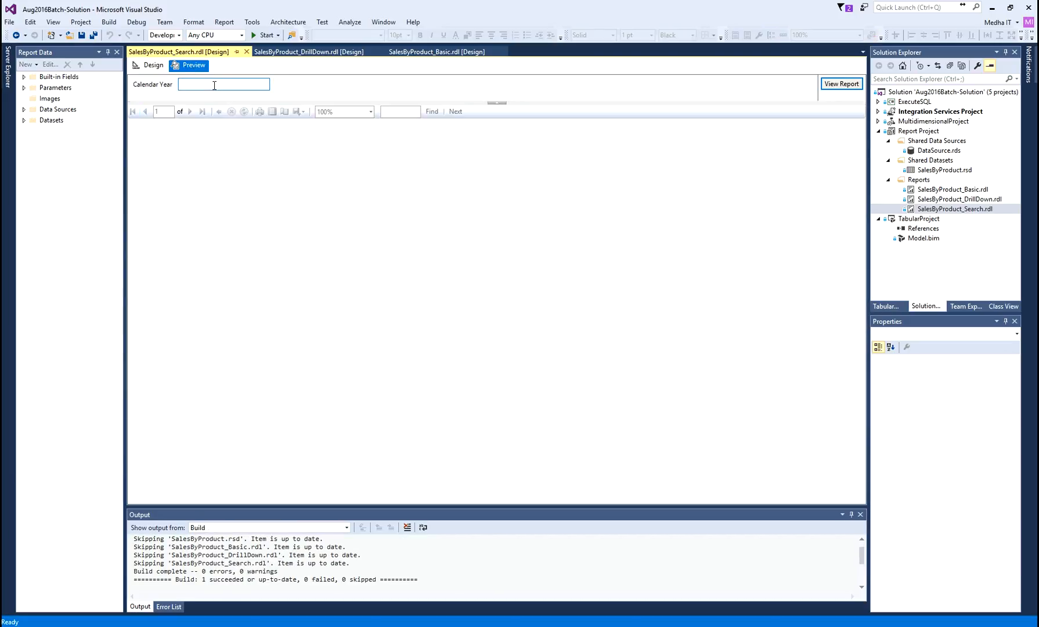
pyautogui.write('2011')
pyautogui.click(843, 83)
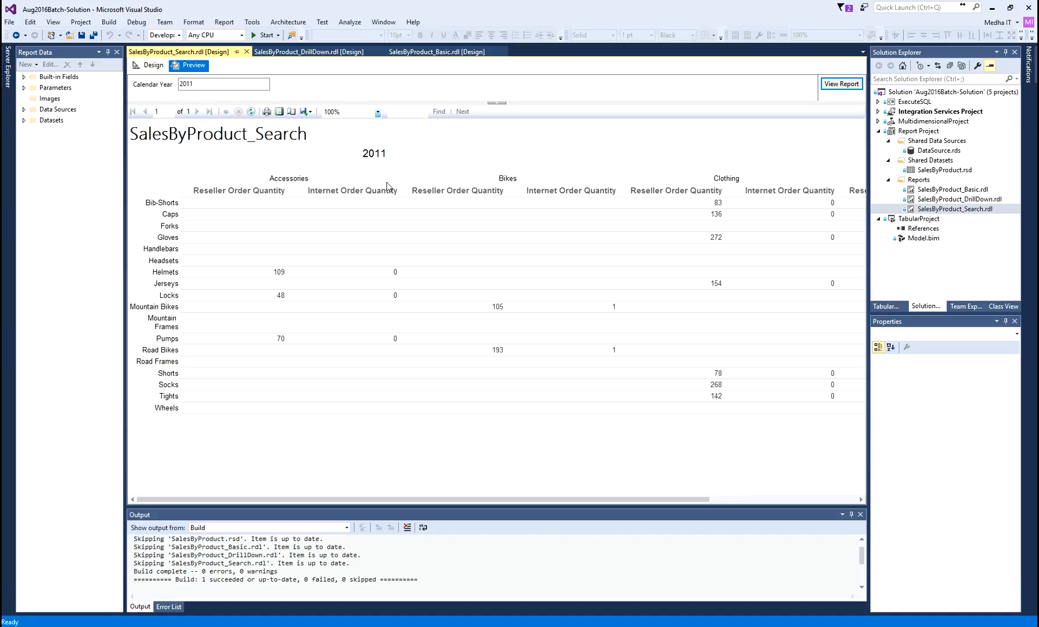
pyautogui.moveTo(198, 86); pyautogui.dragTo(155, 83)
# Return to the report design, reopen the preview and run it for calendar year 1999.
pyautogui.click(154, 66)
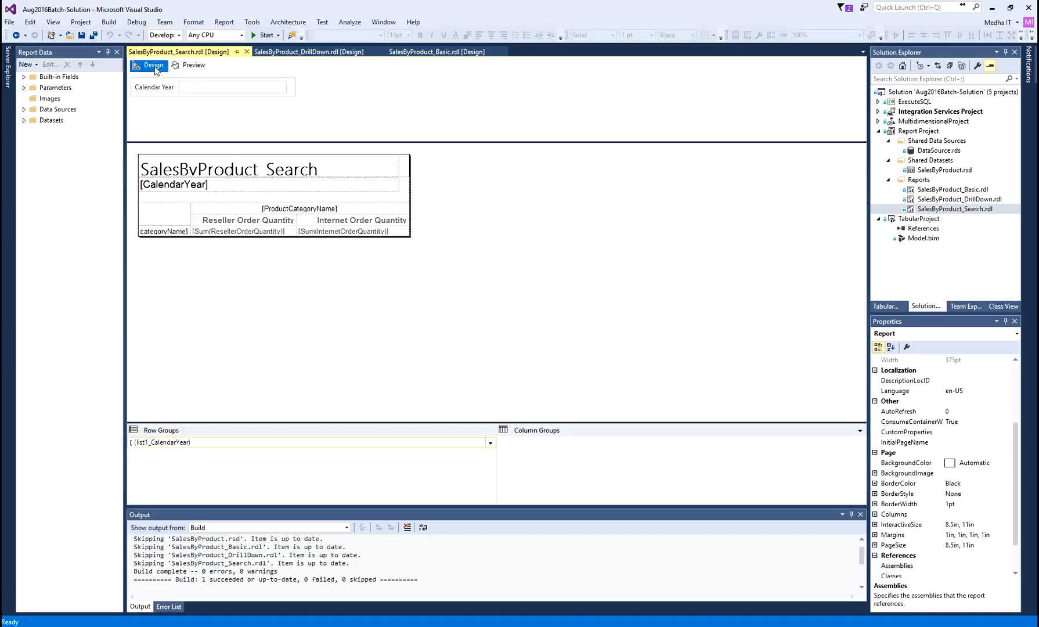
pyautogui.click(189, 65)
pyautogui.click(205, 84)
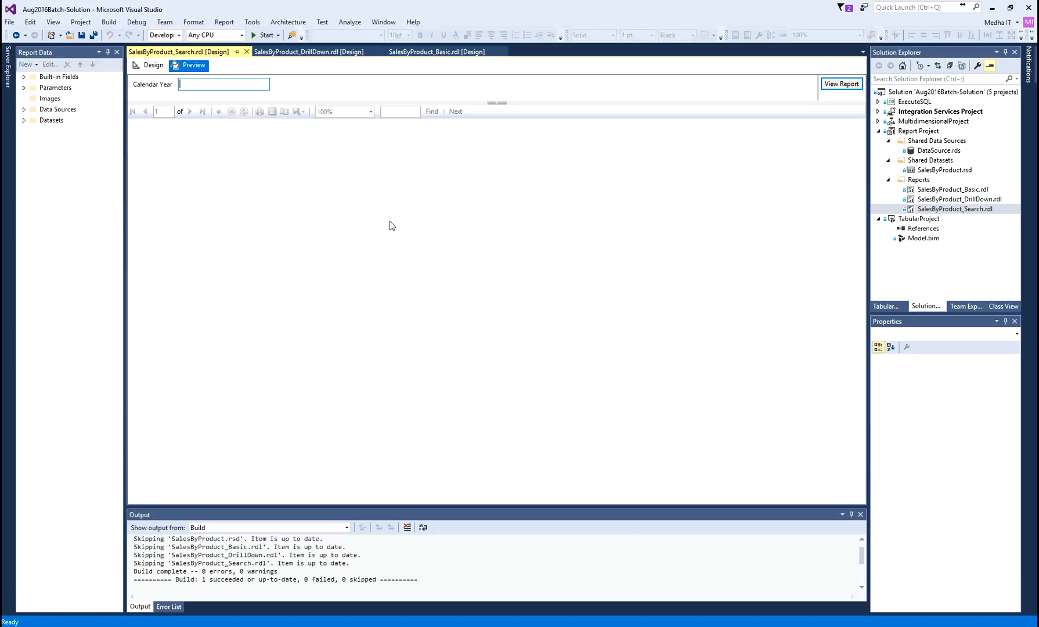
pyautogui.write('1999')
pyautogui.click(836, 84)
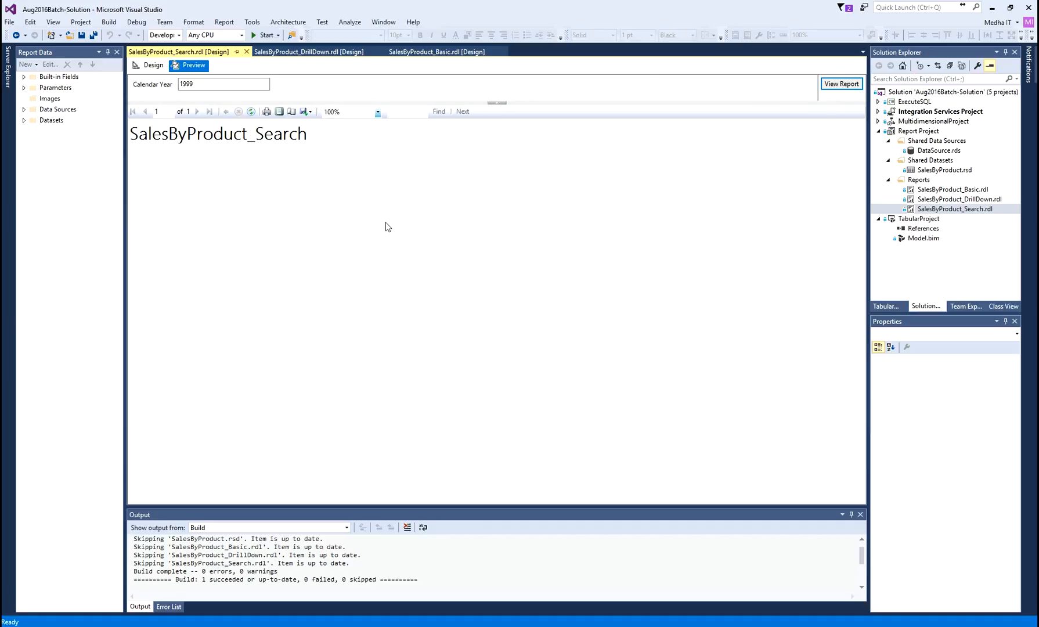
# Rerun the report preview for calendar year 2016.
pyautogui.doubleClick(197, 84)
pyautogui.write('2016')
pyautogui.click(851, 86)
pyautogui.doubleClick(216, 86)
pyautogui.rightClick(916, 181)
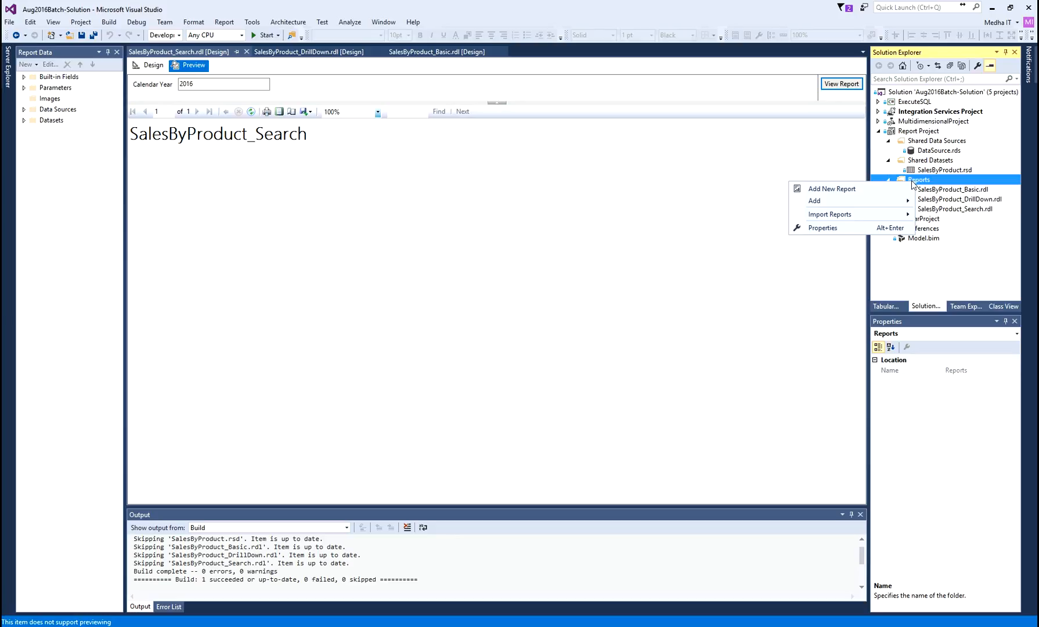
pyautogui.click(825, 189)
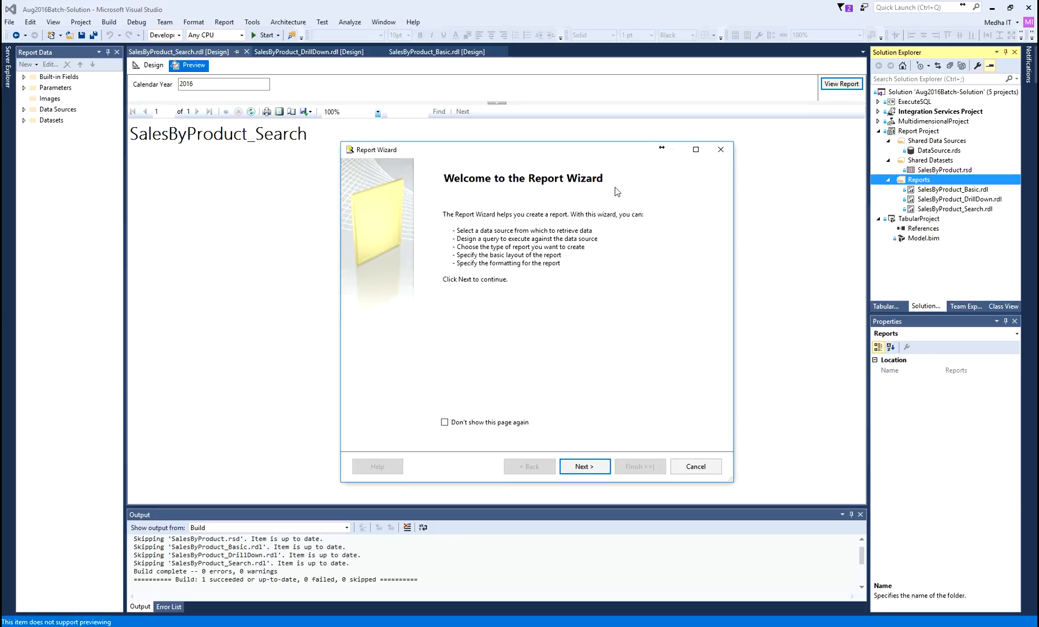
pyautogui.click(696, 468)
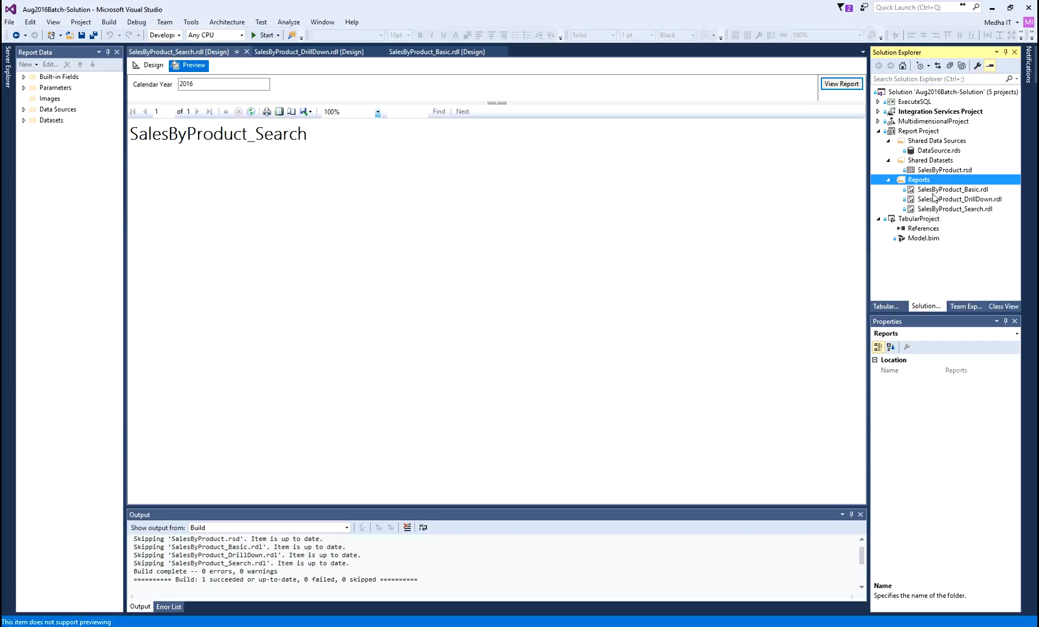
# Start adding a new item to the project's Reports folder, using the empty Report template.
pyautogui.rightClick(917, 181)
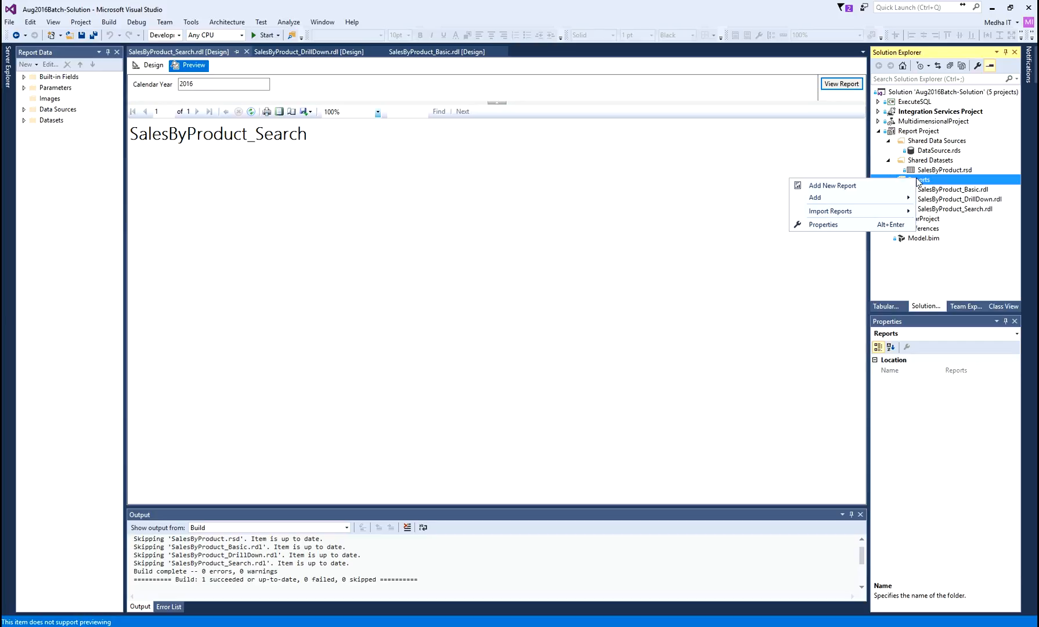
pyautogui.moveTo(830, 198)
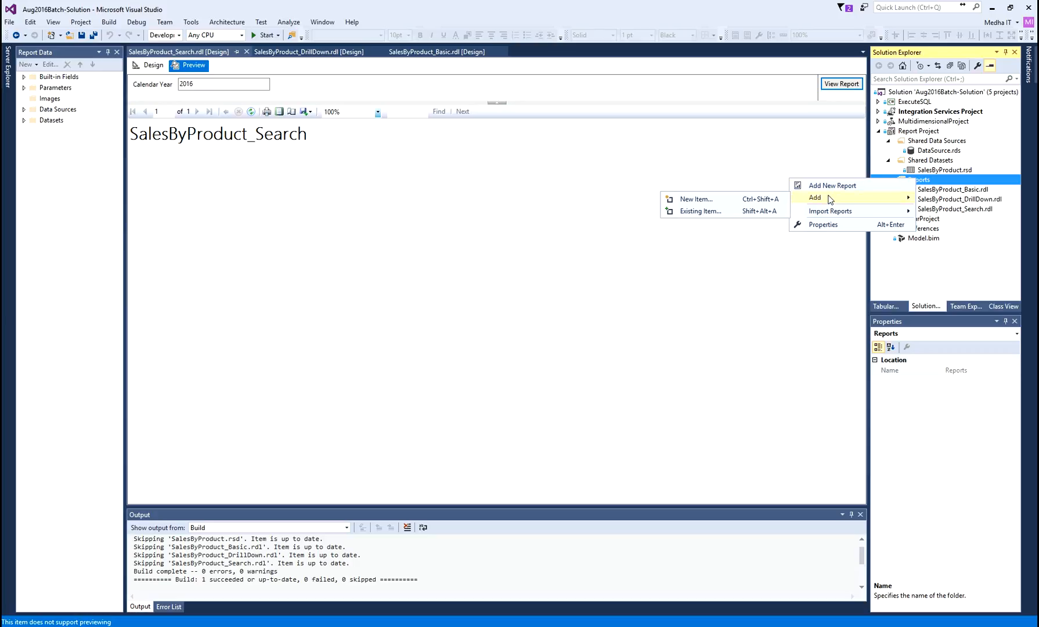
pyautogui.click(697, 199)
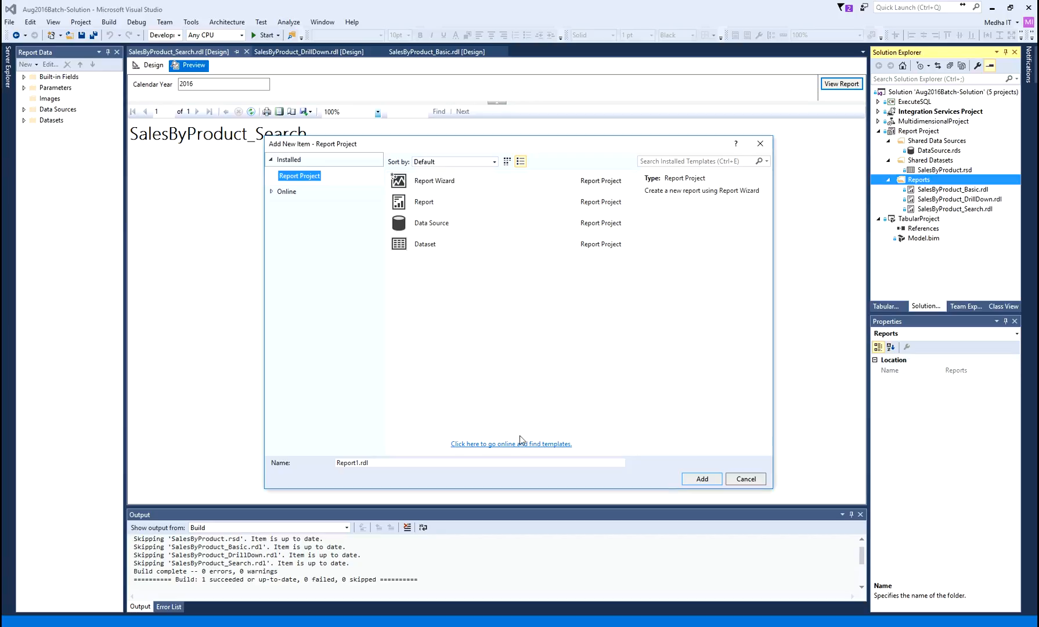
pyautogui.click(405, 202)
pyautogui.click(414, 222)
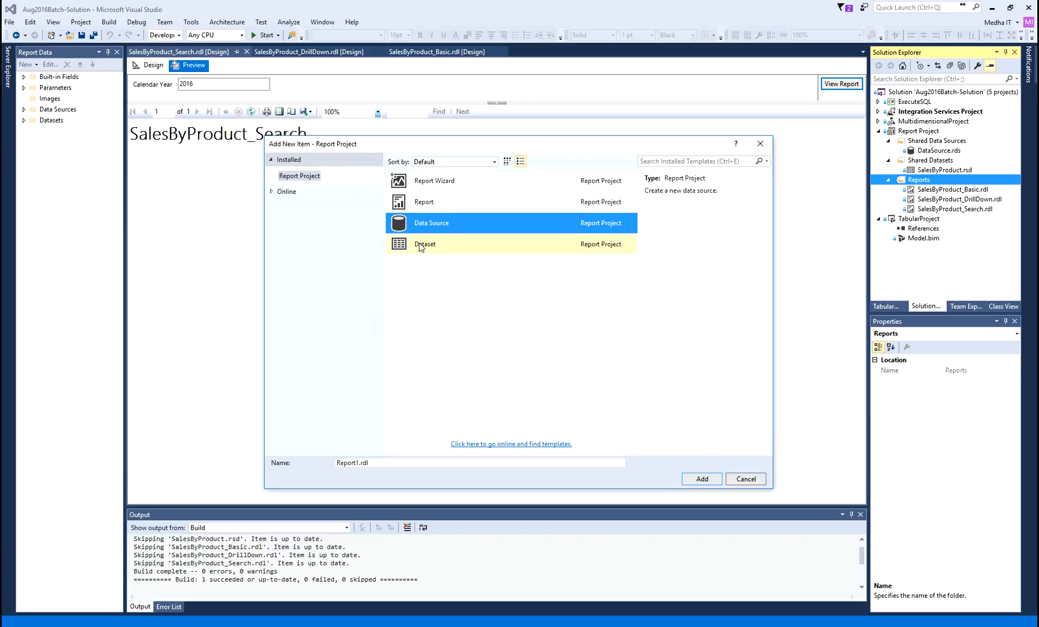
pyautogui.click(421, 246)
pyautogui.click(444, 190)
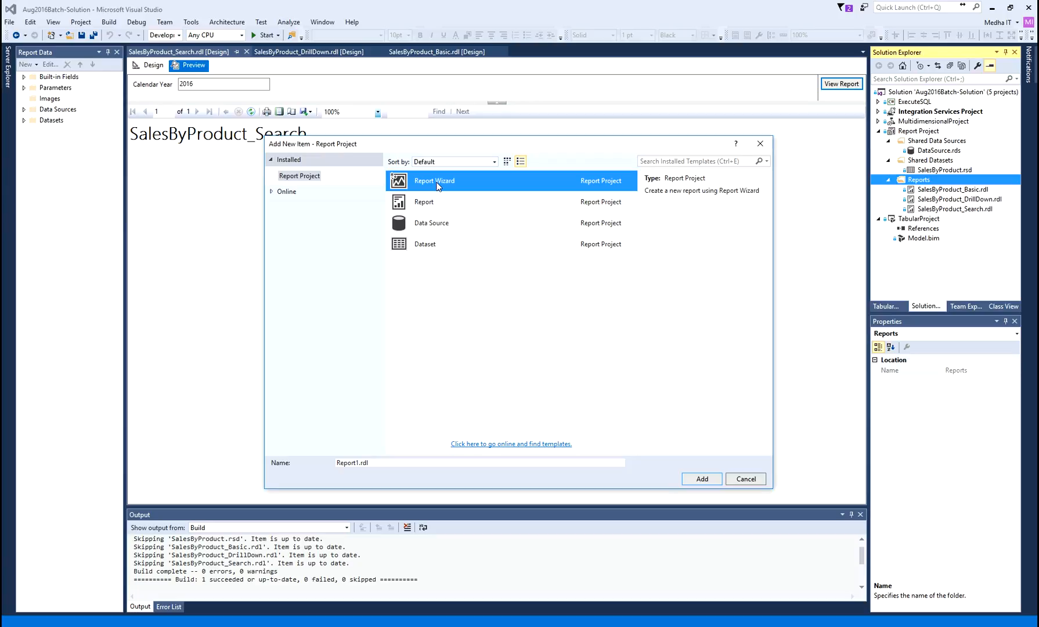
pyautogui.click(423, 203)
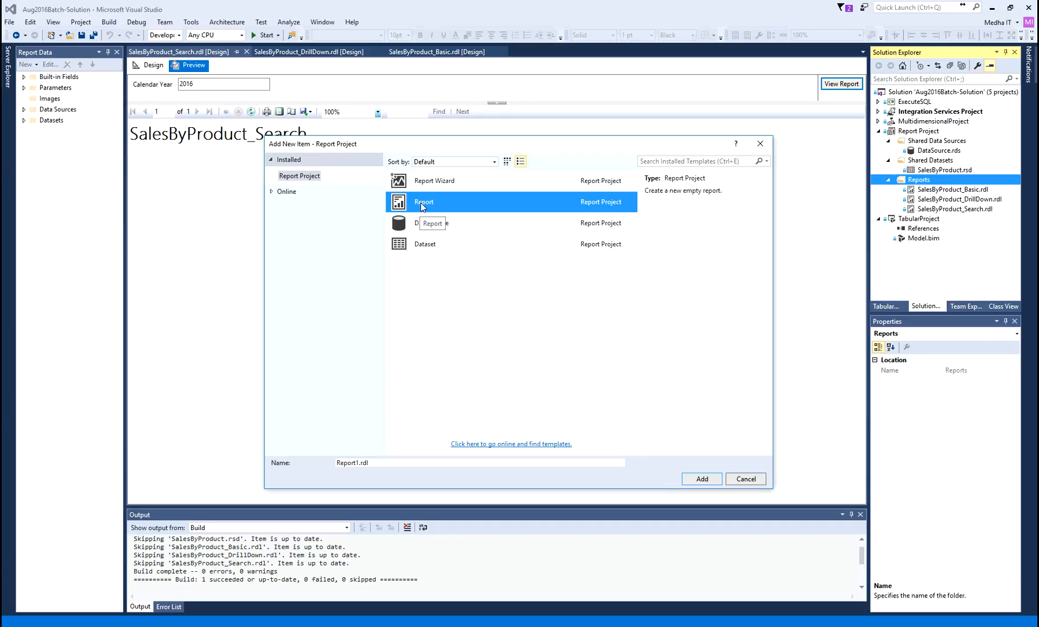
# Name the new report SalesByProduct_WithFilter and add it to the project.
pyautogui.click(358, 463)
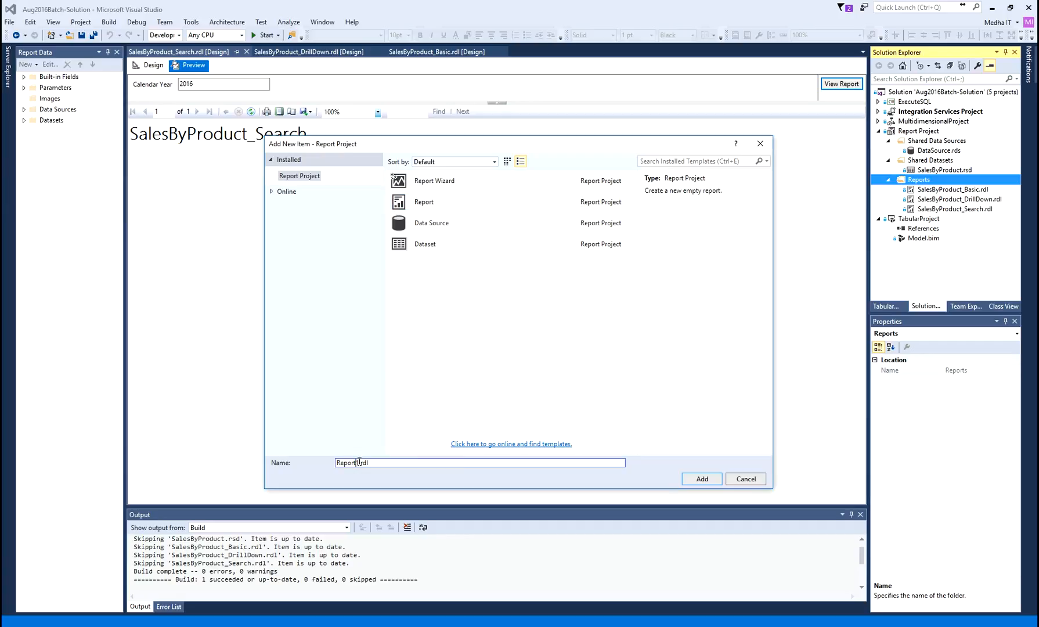
pyautogui.hotkey('shift', 'Home')
pyautogui.write('SAlesByProduct_WithFilter')
pyautogui.press('Delete')
pyautogui.write('a')
pyautogui.press('End')
pyautogui.press('Return')
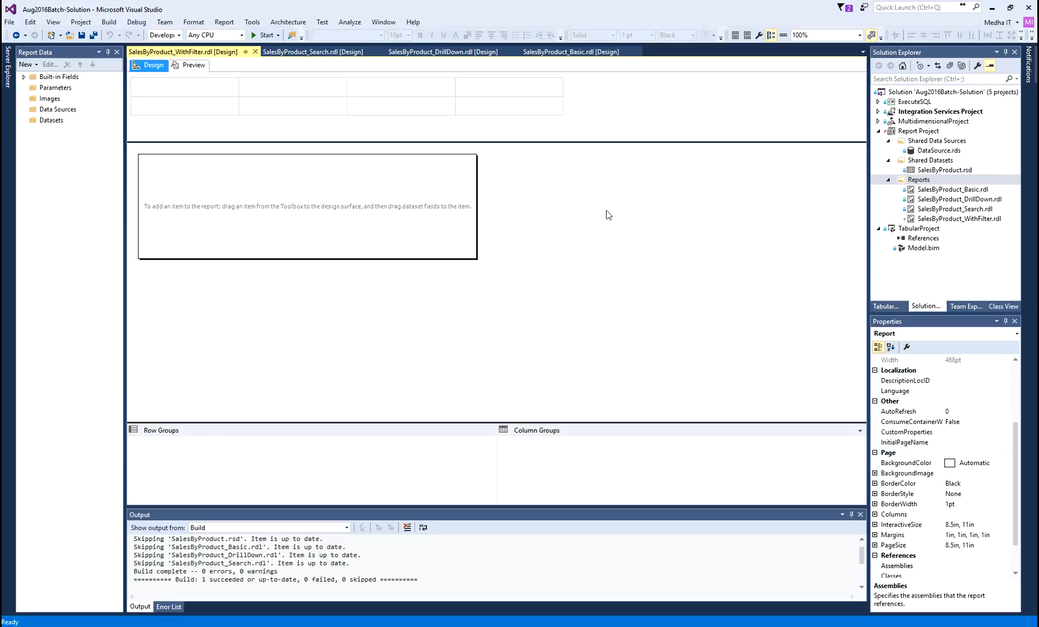
# Add a data source to the new report that uses the shared data source reference DataSource.
pyautogui.click(33, 108)
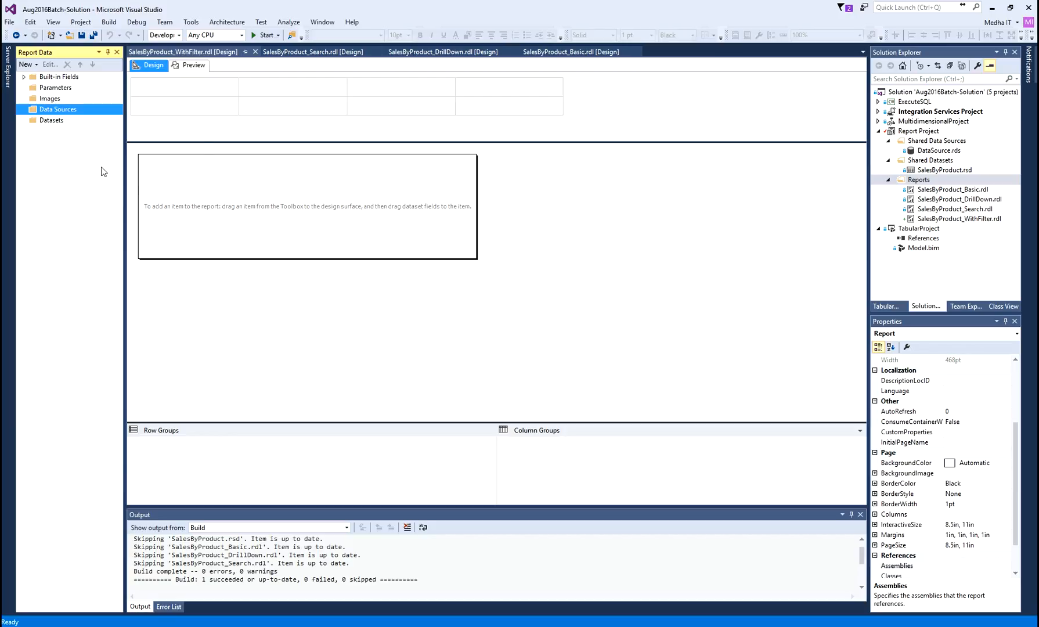
pyautogui.click(50, 120)
pyautogui.click(48, 109)
pyautogui.rightClick(52, 113)
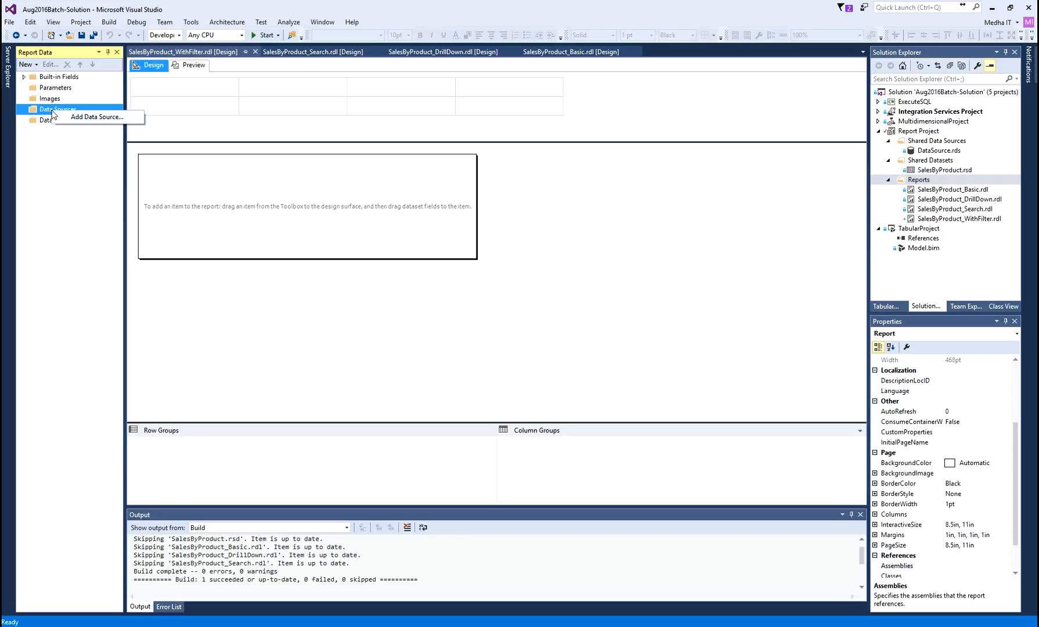
pyautogui.click(99, 118)
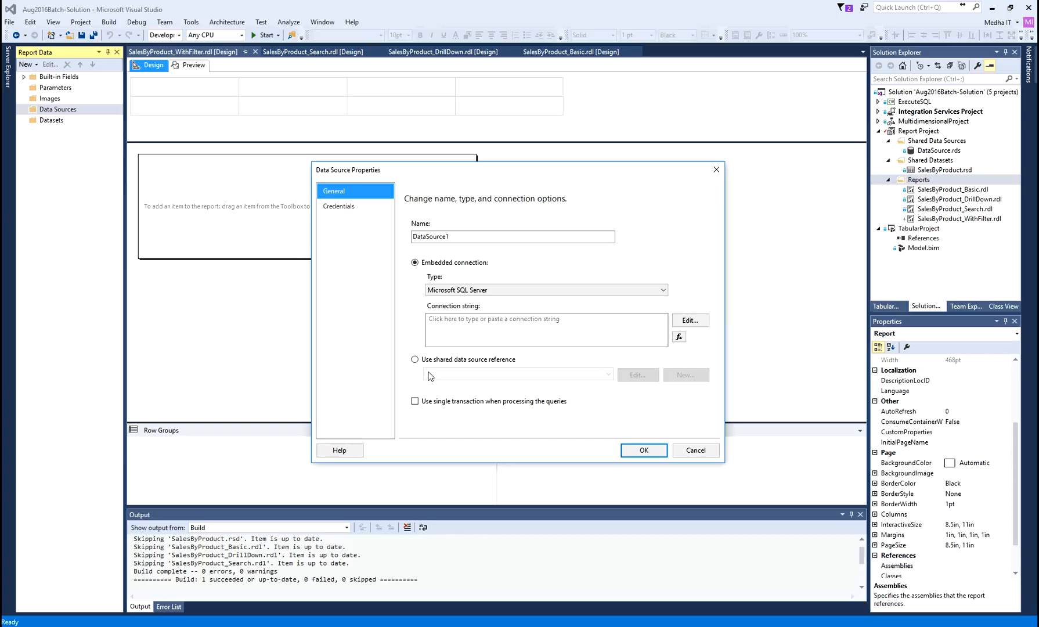
pyautogui.click(415, 361)
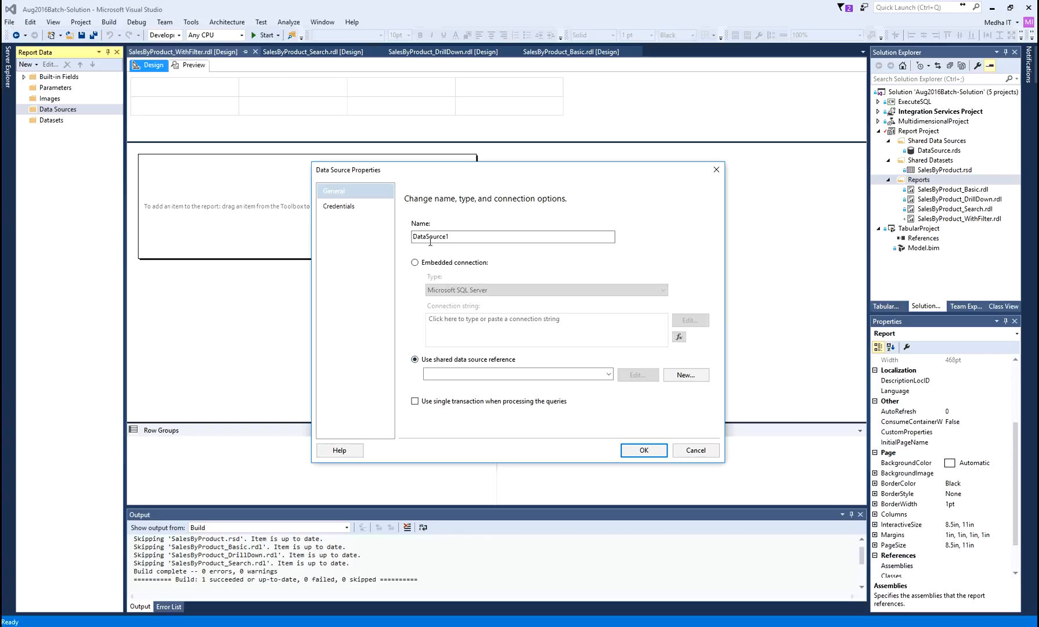
pyautogui.click(415, 263)
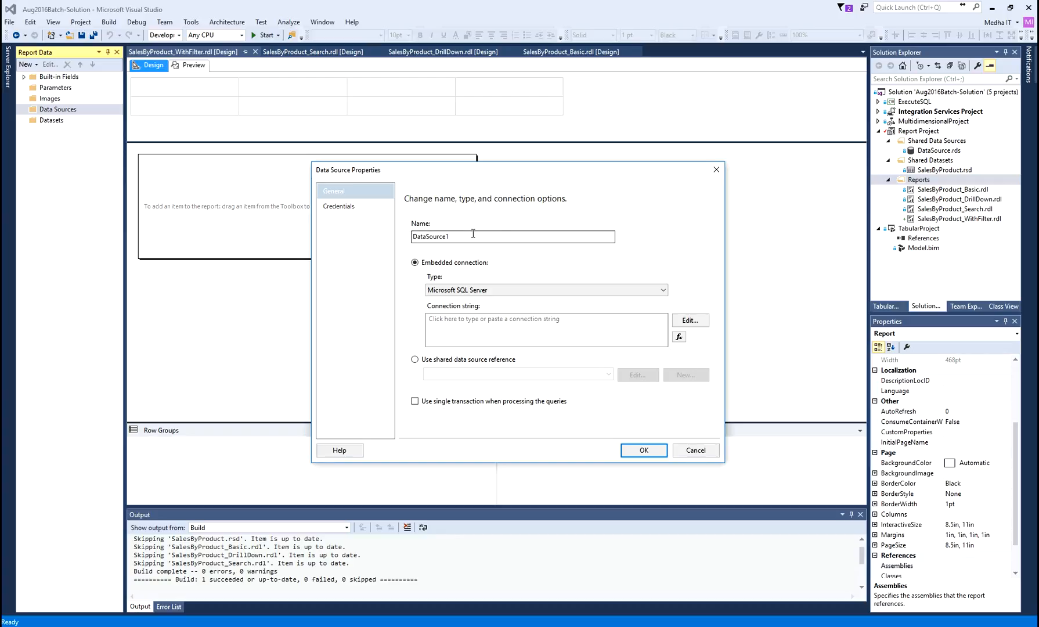
pyautogui.click(414, 361)
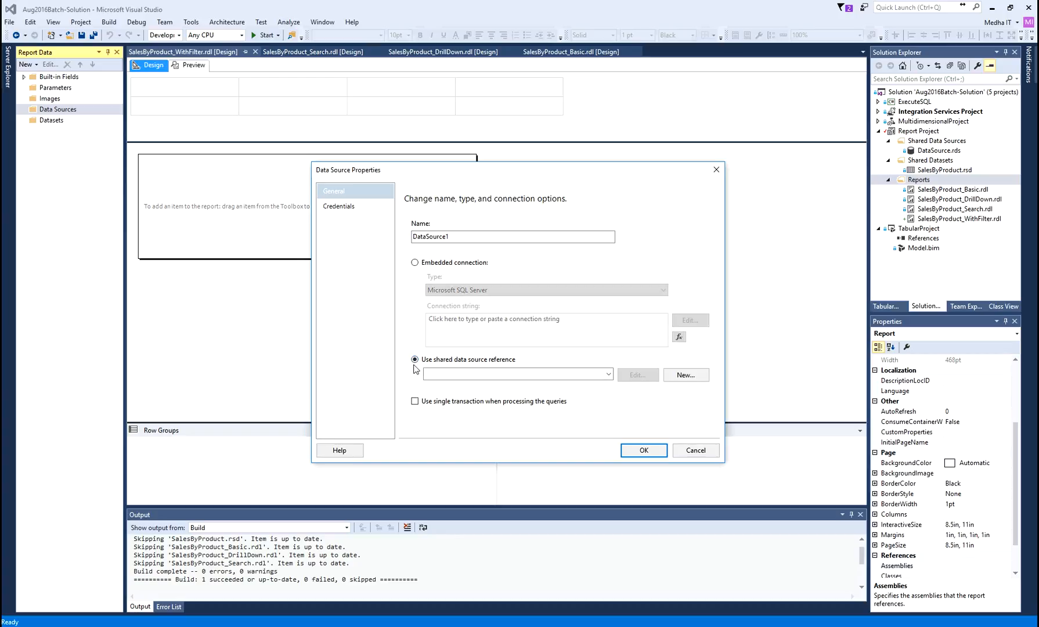
pyautogui.click(608, 375)
pyautogui.click(504, 385)
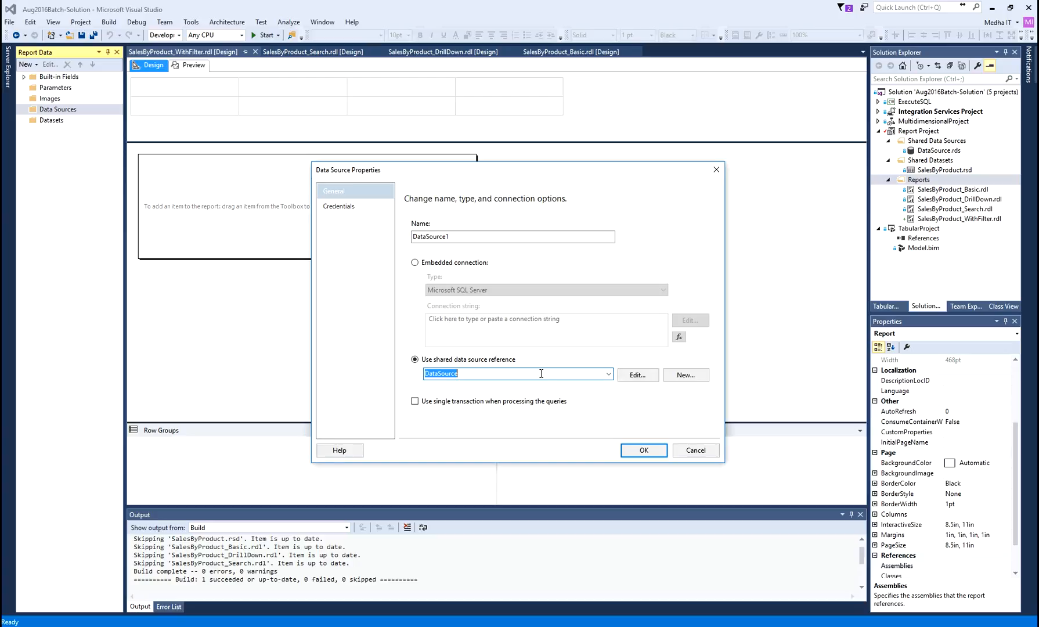
pyautogui.click(646, 450)
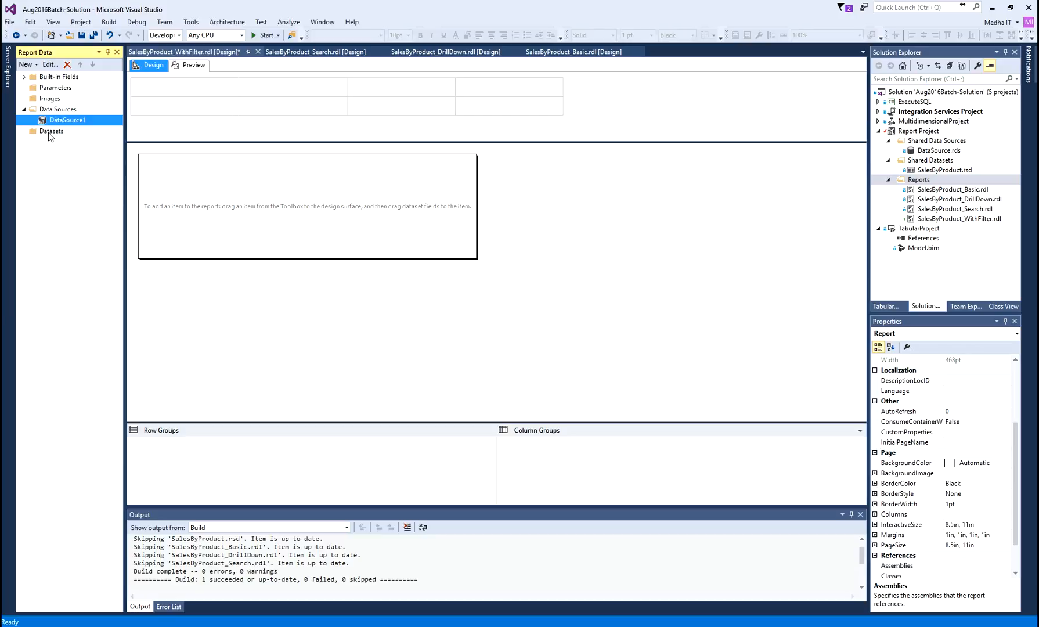
# Open the properties of the existing shared dataset SalesByProduct to examine its query, and close them without changes.
pyautogui.click(50, 134)
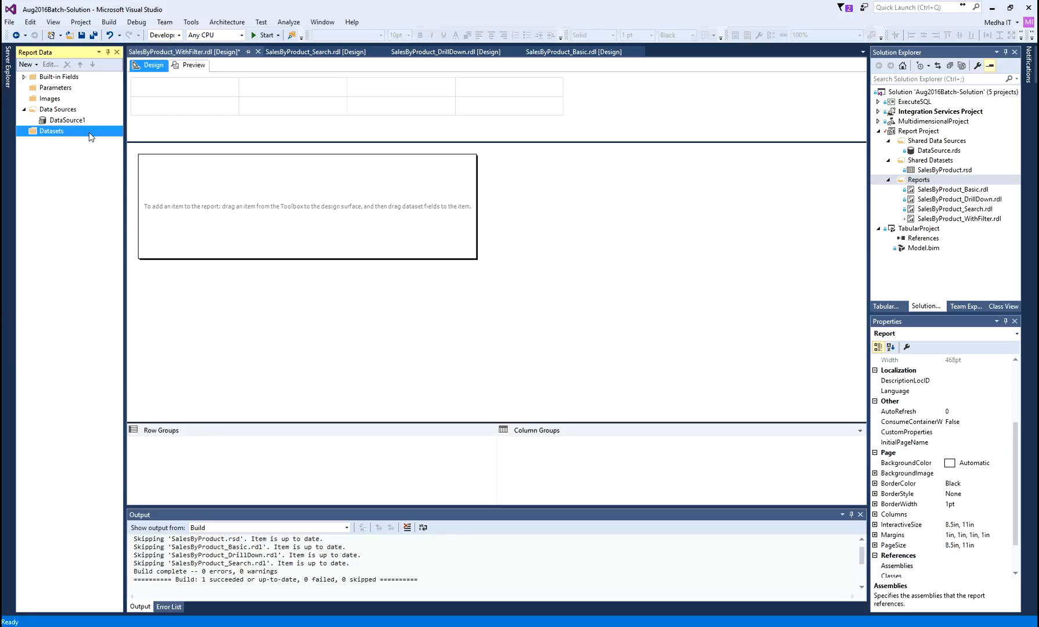
pyautogui.click(941, 170)
pyautogui.doubleClick(927, 172)
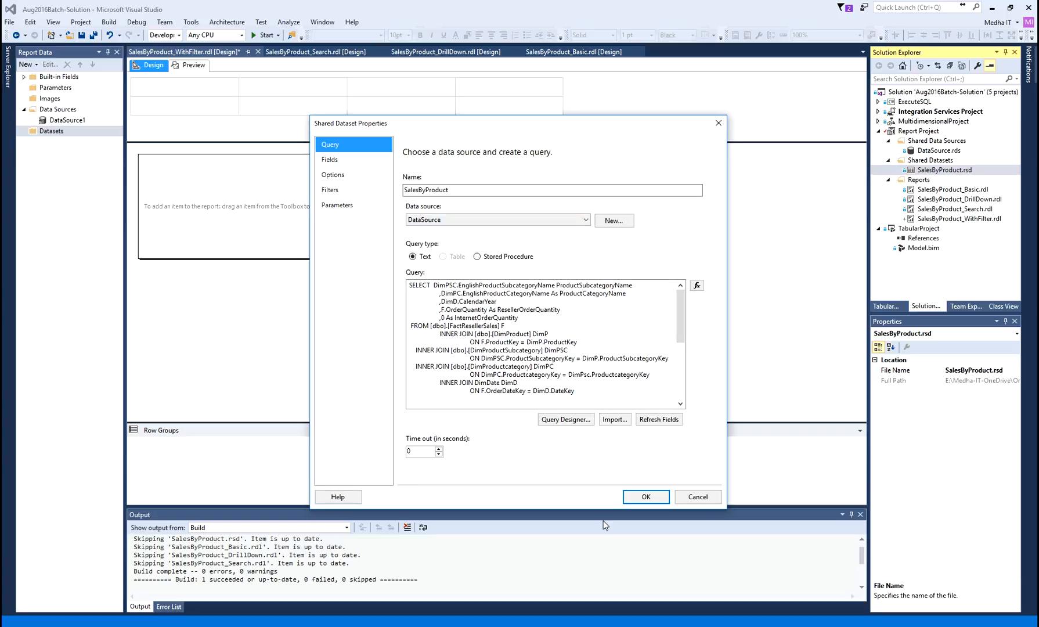
pyautogui.click(696, 497)
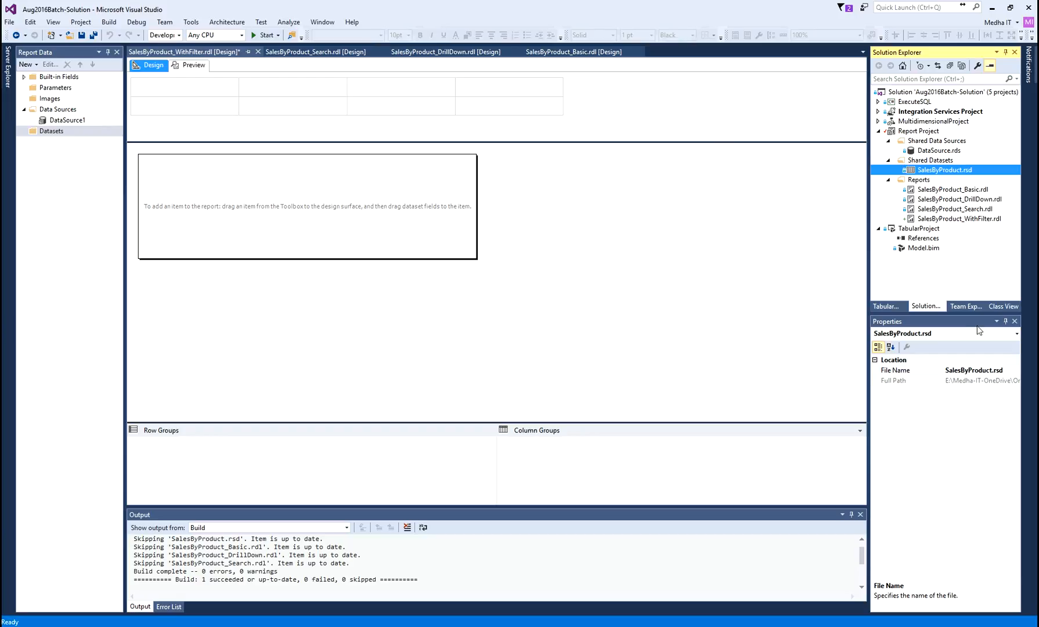
# Start a new shared dataset in the report project and name it SalesByProduct.
pyautogui.rightClick(932, 162)
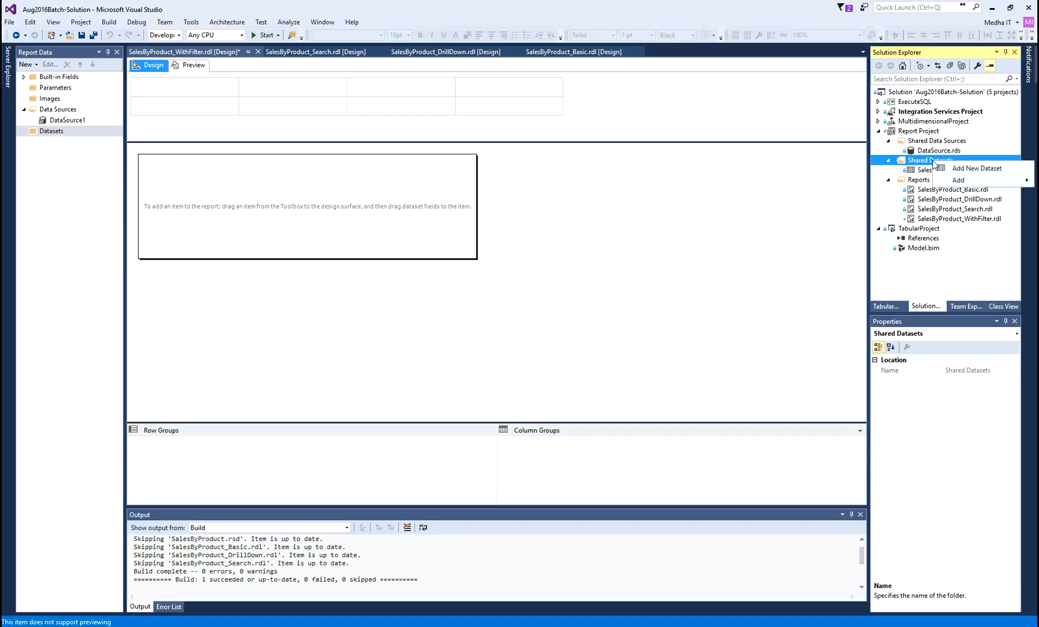
pyautogui.click(968, 168)
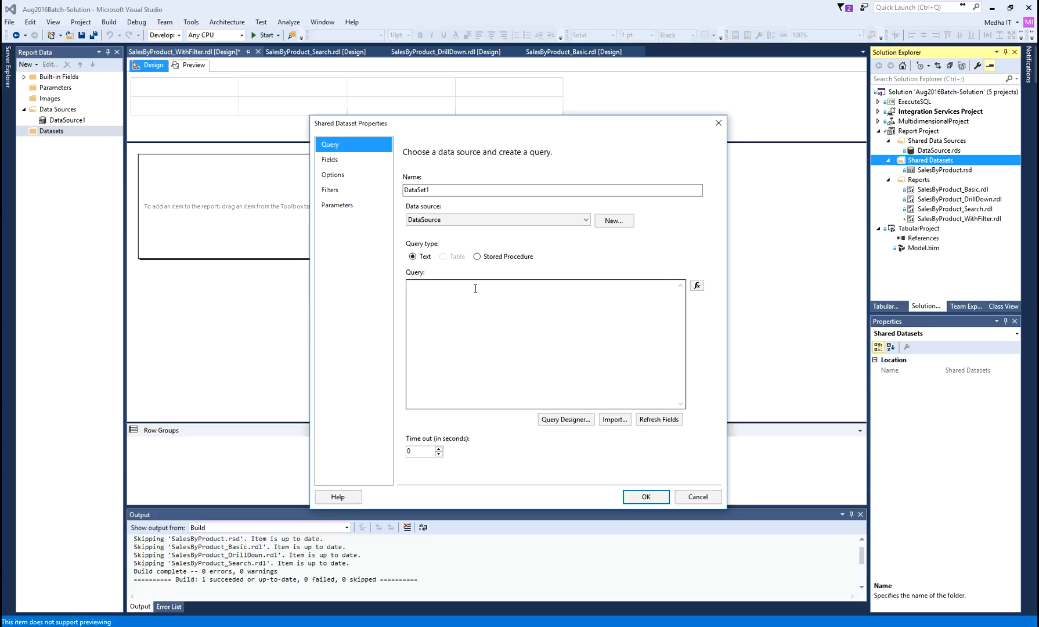
pyautogui.doubleClick(444, 190)
pyautogui.write('Sales')
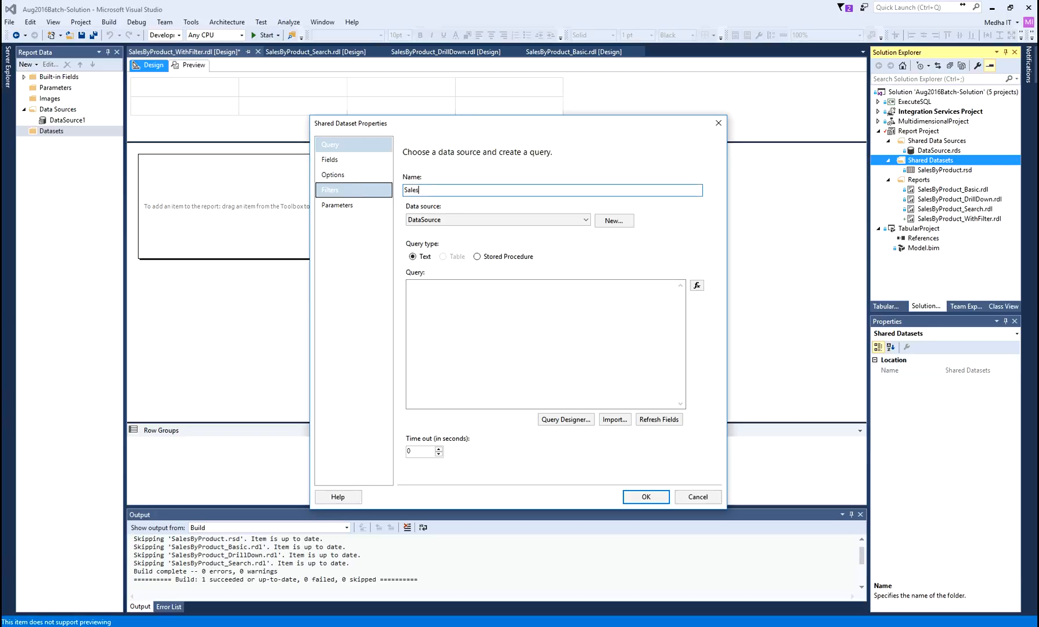
pyautogui.write('ByProd')
pyautogui.write('DS_')
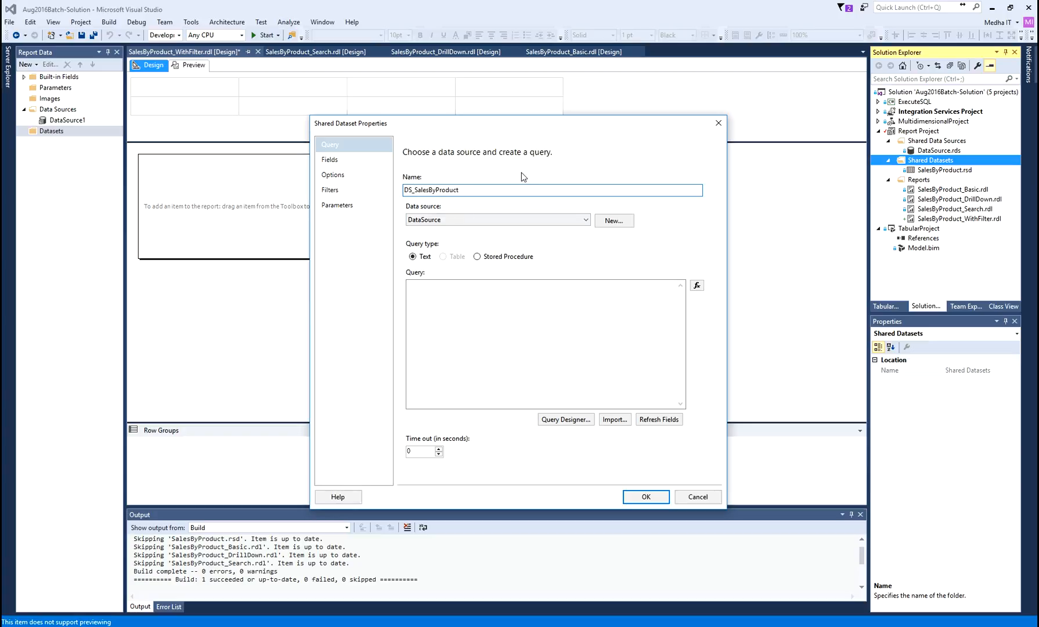
pyautogui.press('BackSpace')
pyautogui.press('BackSpace')
pyautogui.press('BackSpace')
# Base the new shared dataset on DataSource with the stored procedure GetSalesByProduct as its query.
pyautogui.click(586, 218)
pyautogui.click(415, 231)
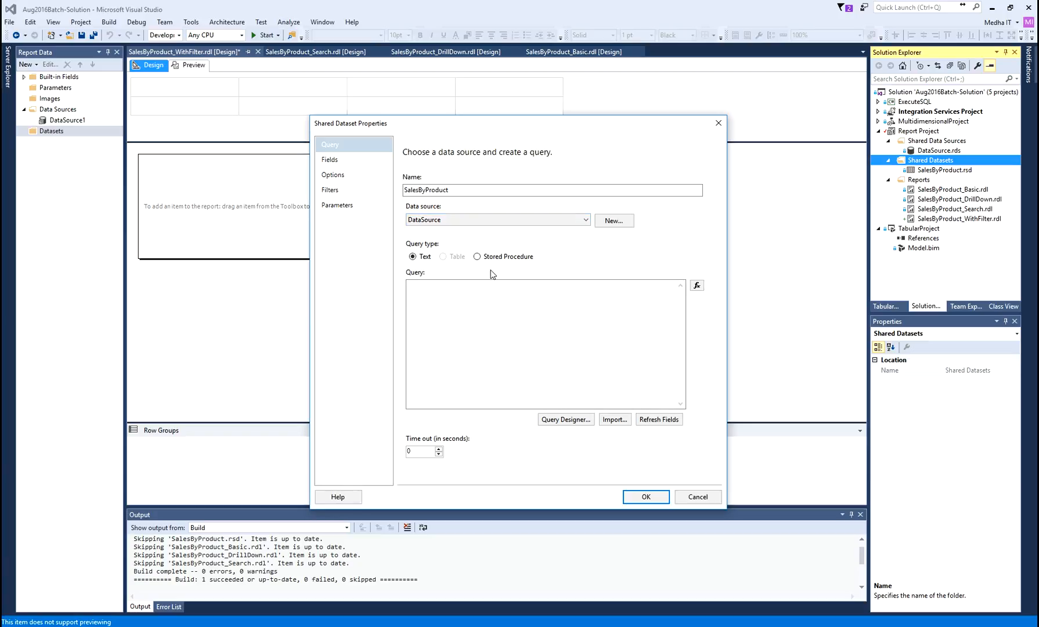
pyautogui.click(478, 257)
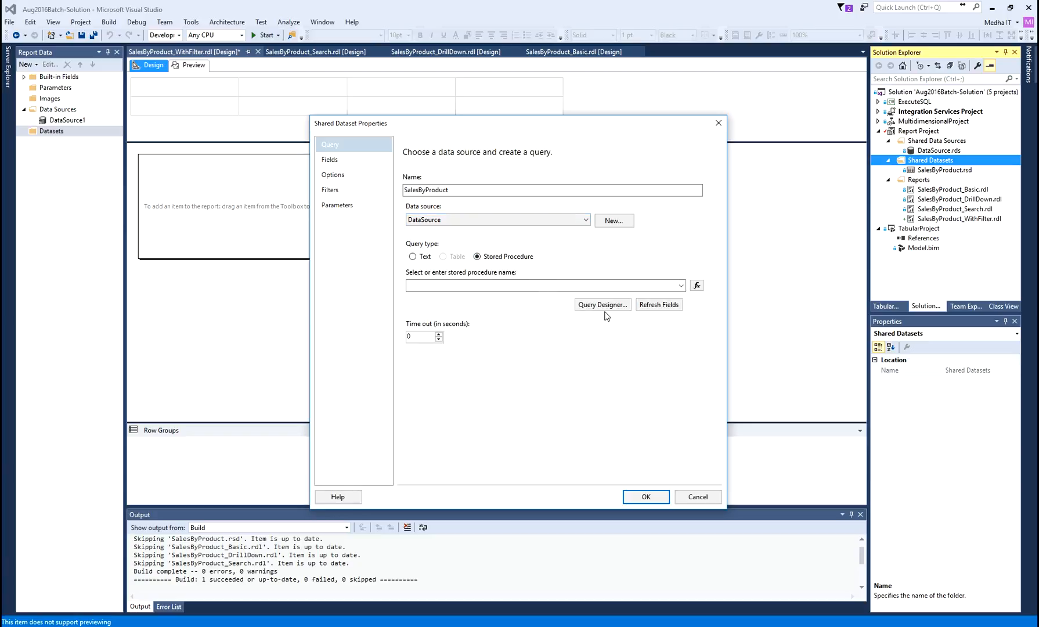
pyautogui.click(682, 285)
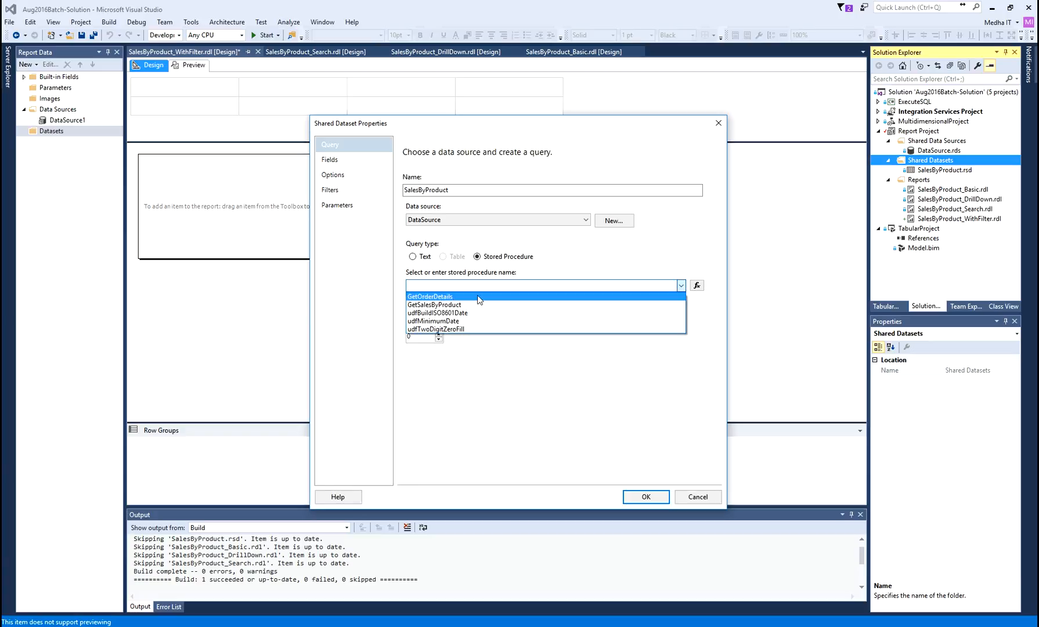
pyautogui.click(452, 306)
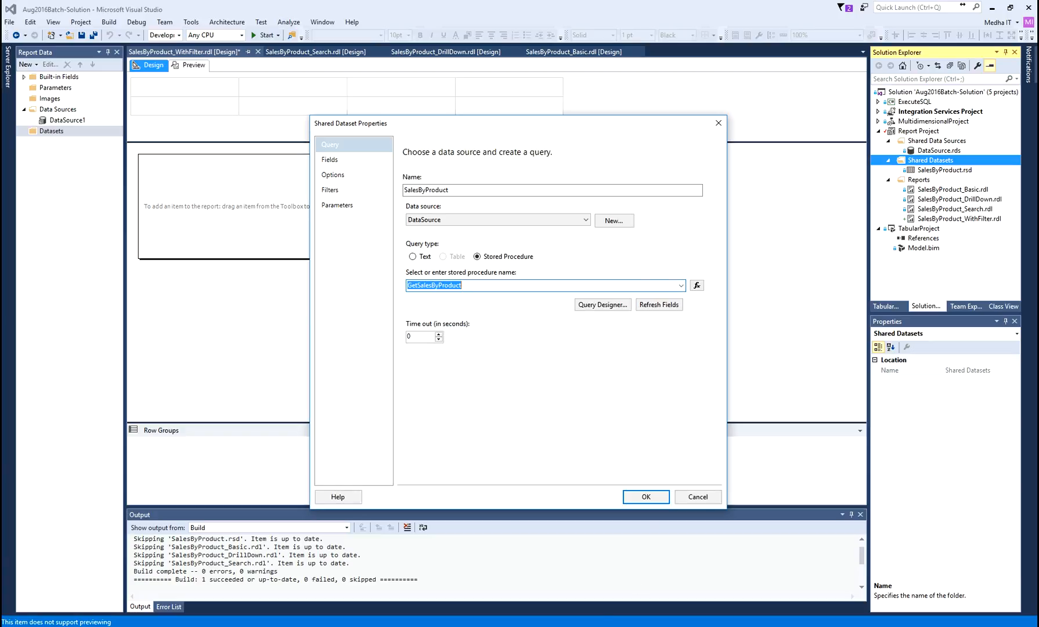
pyautogui.click(492, 626)
pyautogui.click(537, 586)
pyautogui.click(227, 137)
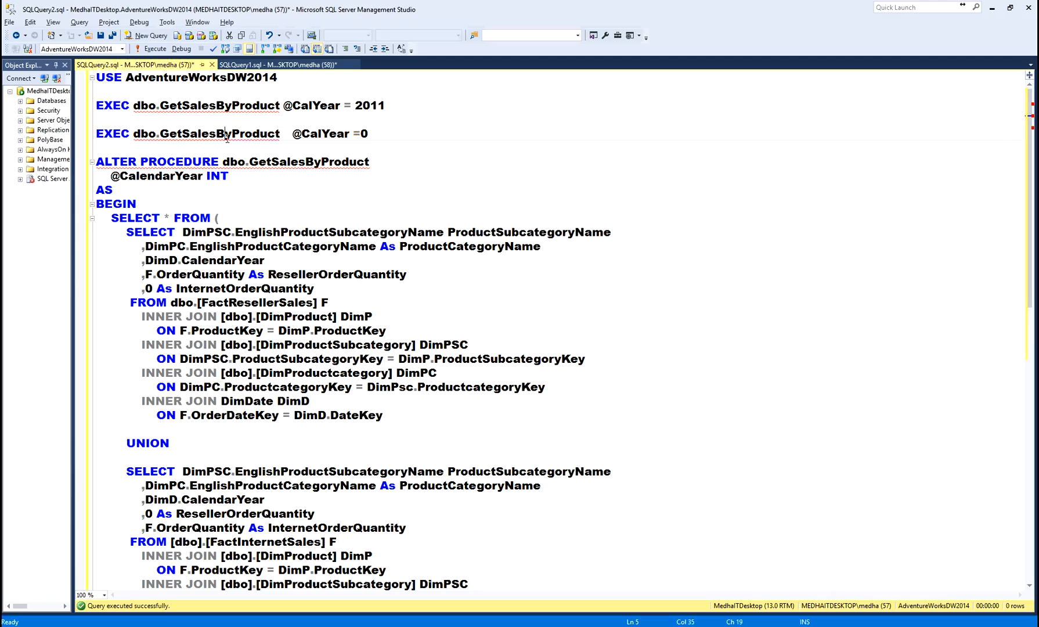
pyautogui.moveTo(178, 152); pyautogui.dragTo(549, 375)
pyautogui.hotkey('alt', 'Tab')
pyautogui.hotkey('alt', 'Tab')
pyautogui.click(139, 176)
pyautogui.doubleClick(139, 176)
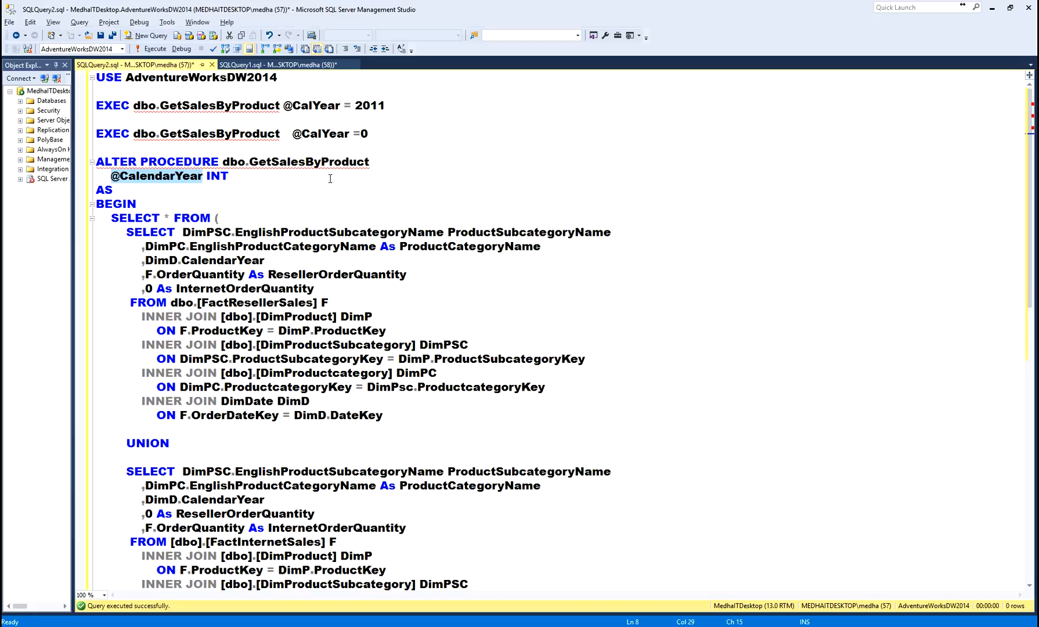
pyautogui.hotkey('alt', 'Tab')
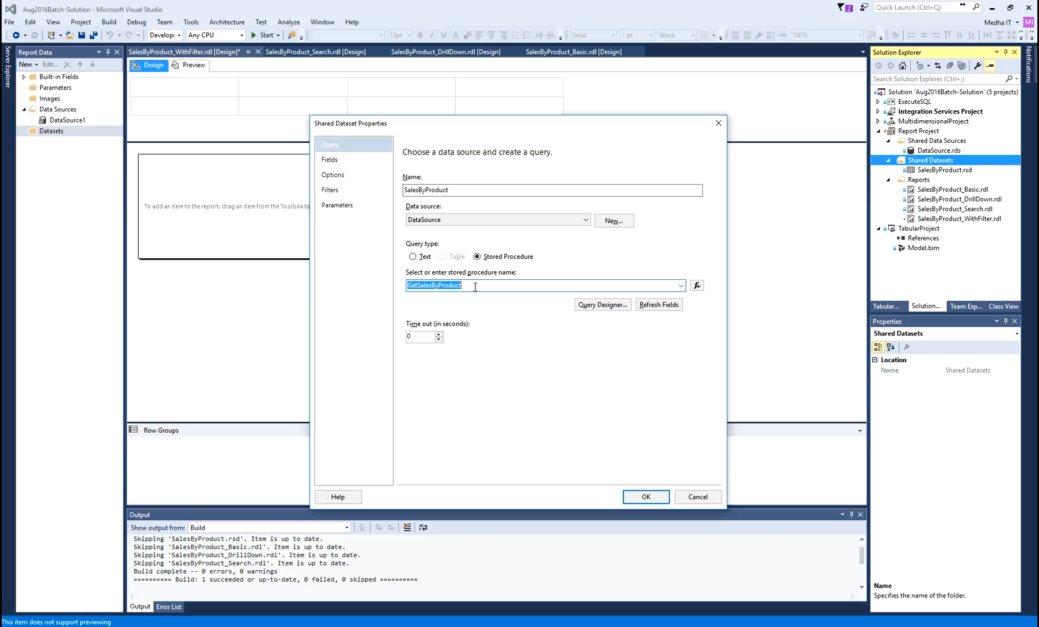
# Check the parameter name and data type listed for the new shared dataset, and return to its query settings.
pyautogui.click(481, 287)
pyautogui.click(325, 206)
pyautogui.doubleClick(490, 217)
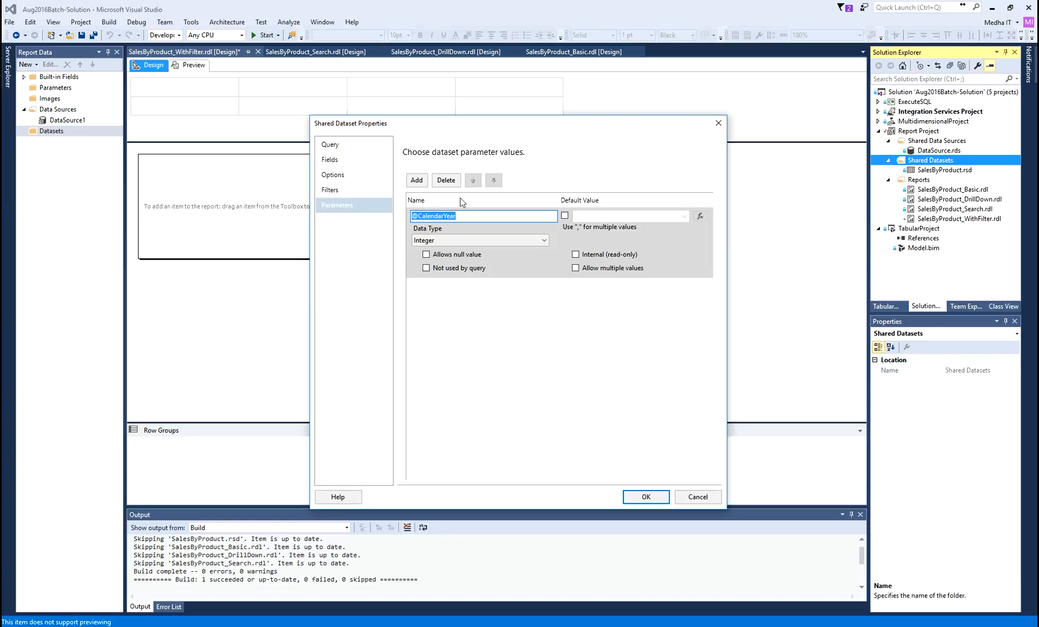
pyautogui.click(366, 144)
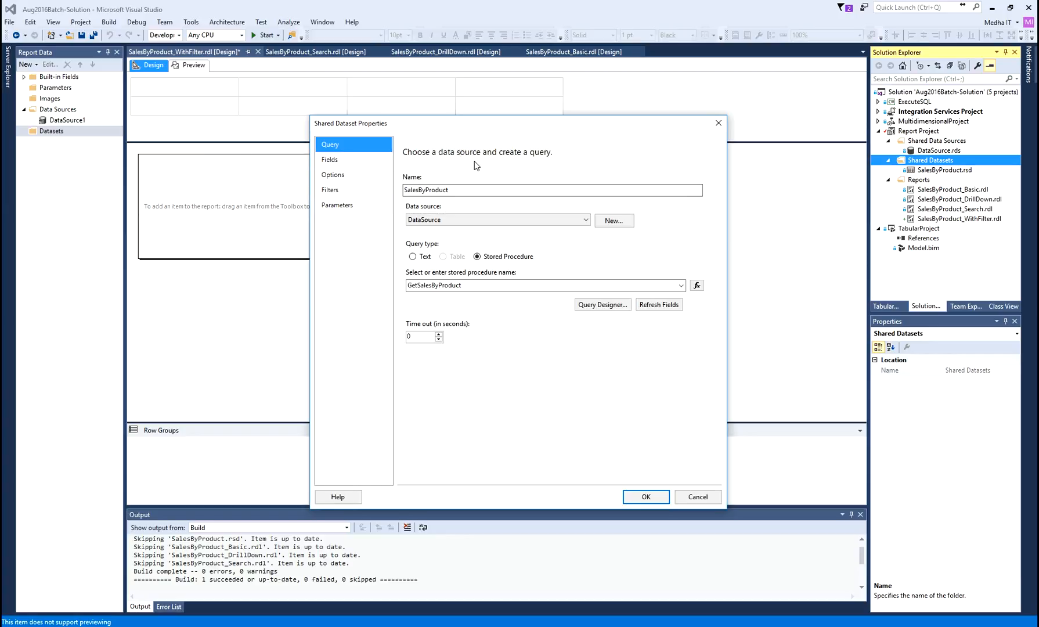
# Rename the new shared dataset as SalesByProduct_SP and create it.
pyautogui.click(644, 498)
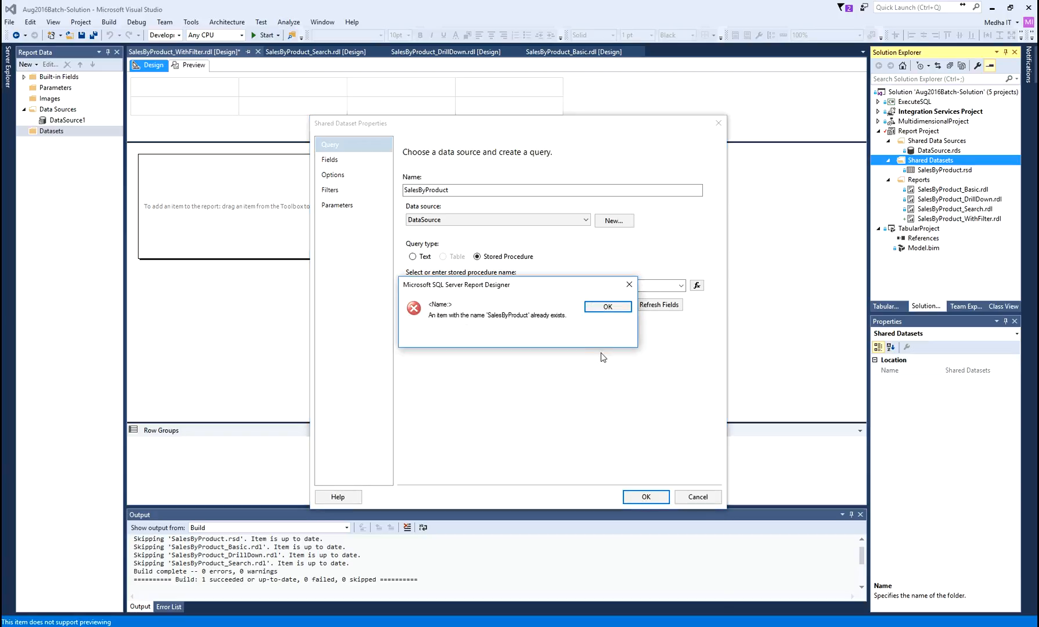
pyautogui.click(606, 307)
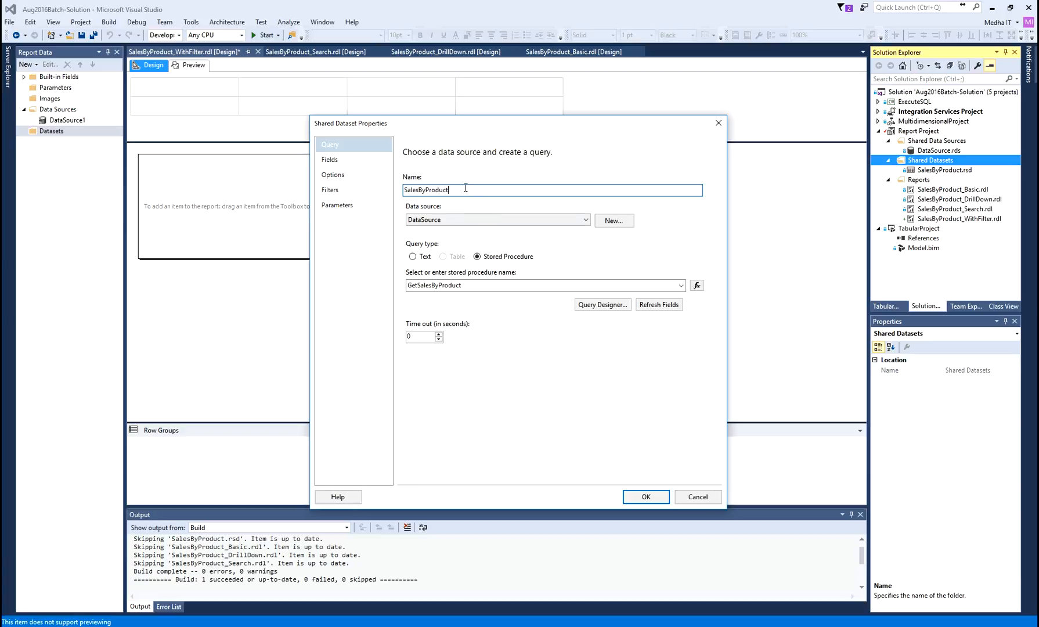
pyautogui.write('_SP')
pyautogui.click(648, 495)
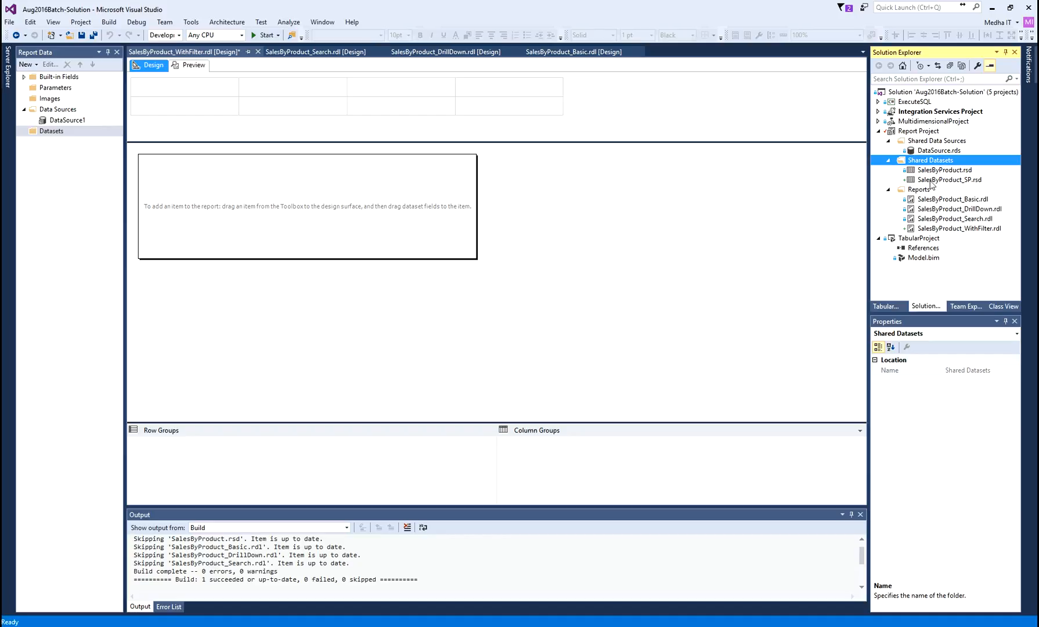
# Start a new dataset in the report that uses the shared dataset SalesByProduct_SP.
pyautogui.click(51, 131)
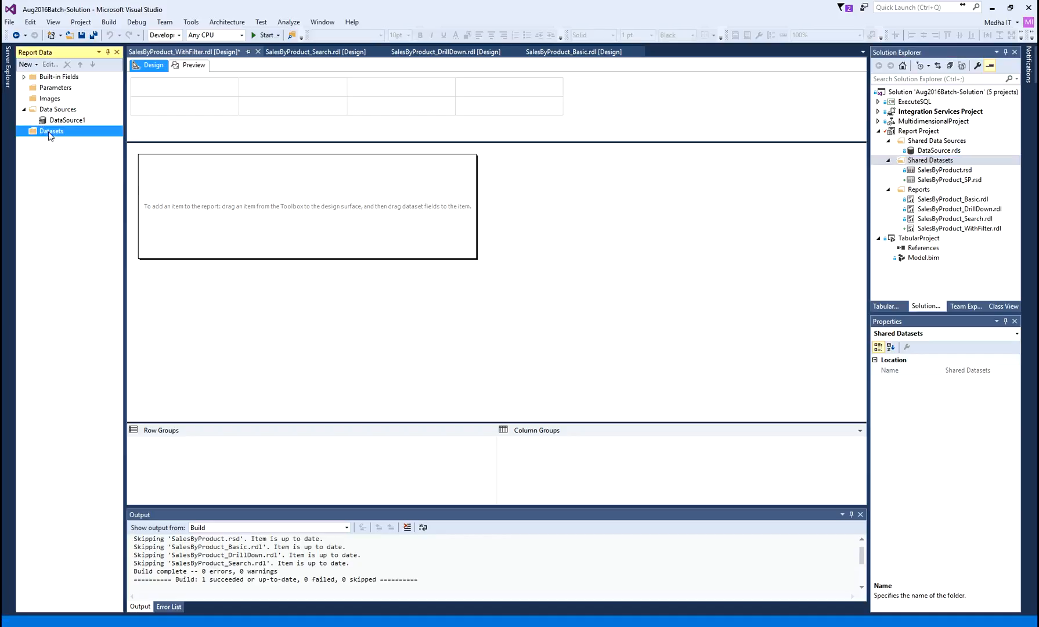
pyautogui.rightClick(49, 132)
pyautogui.click(82, 142)
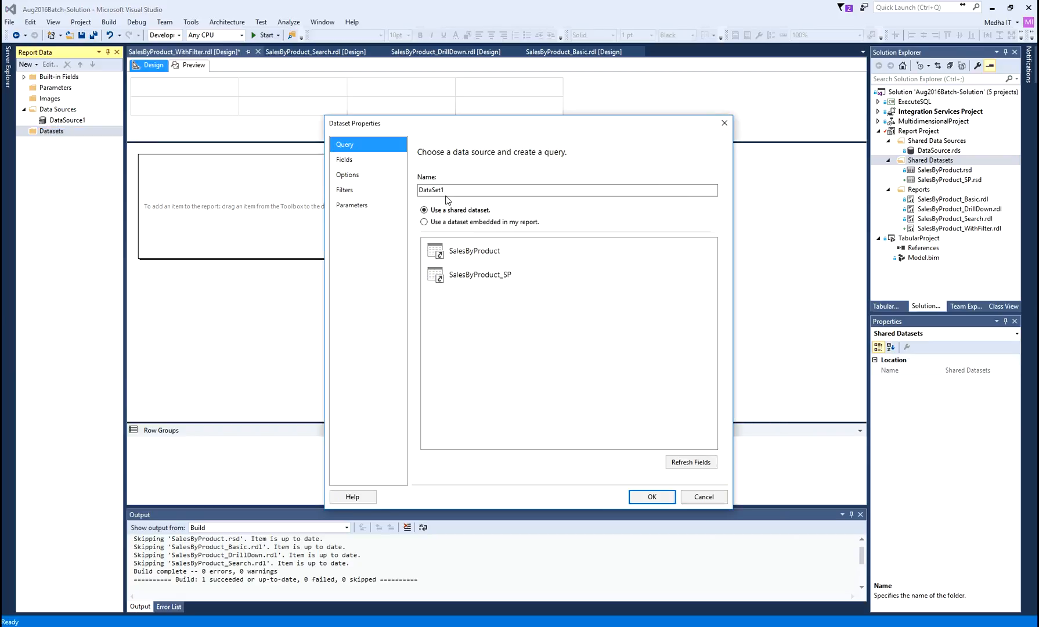
pyautogui.click(424, 211)
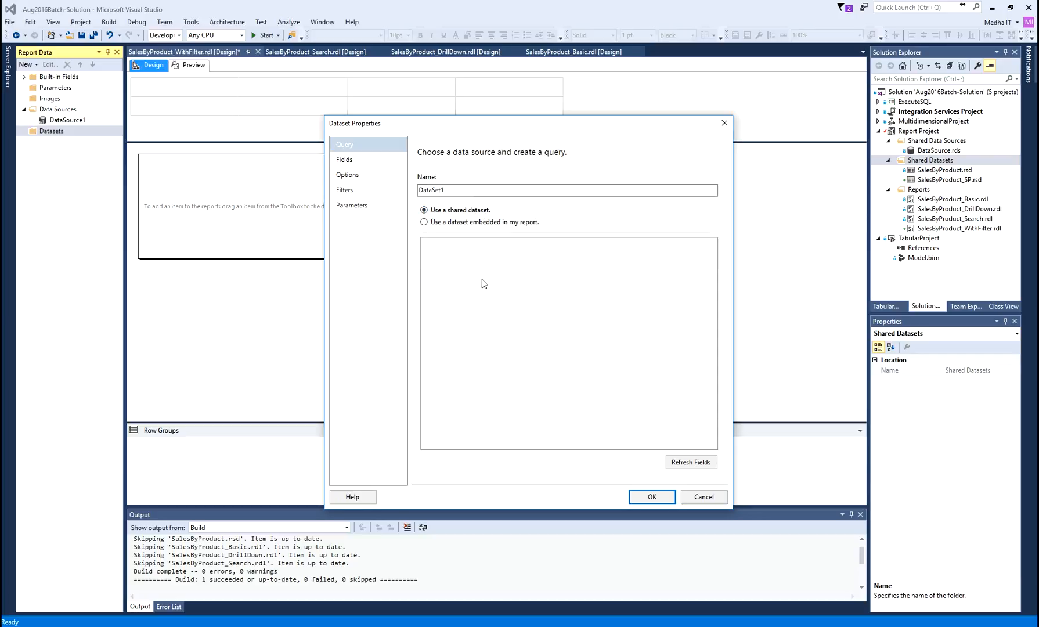
pyautogui.click(478, 281)
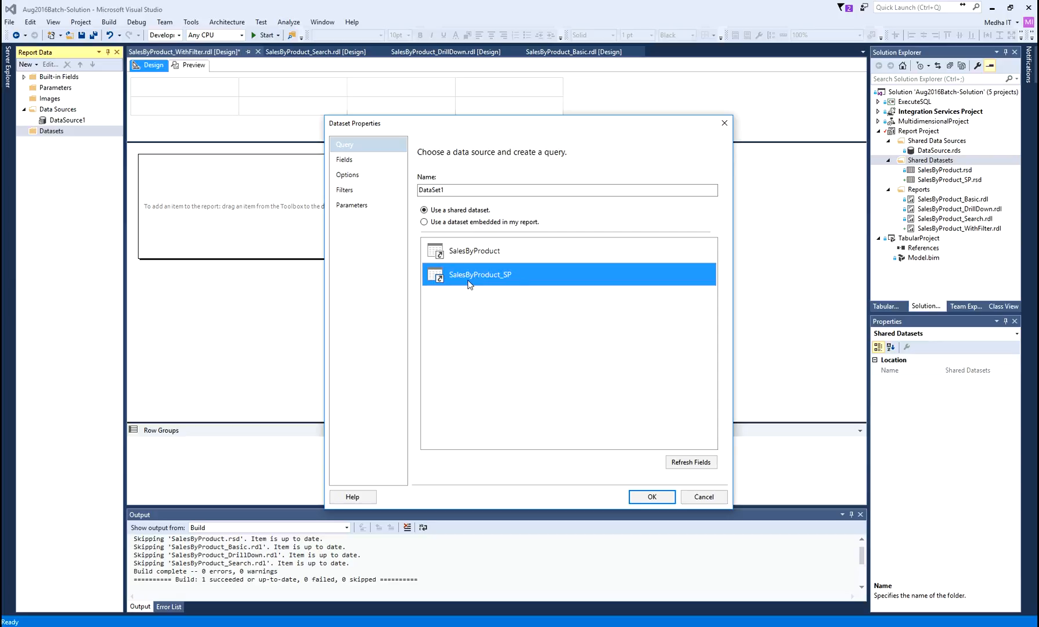
# Name the report dataset DS_SalesByProduct_SP.
pyautogui.doubleClick(458, 191)
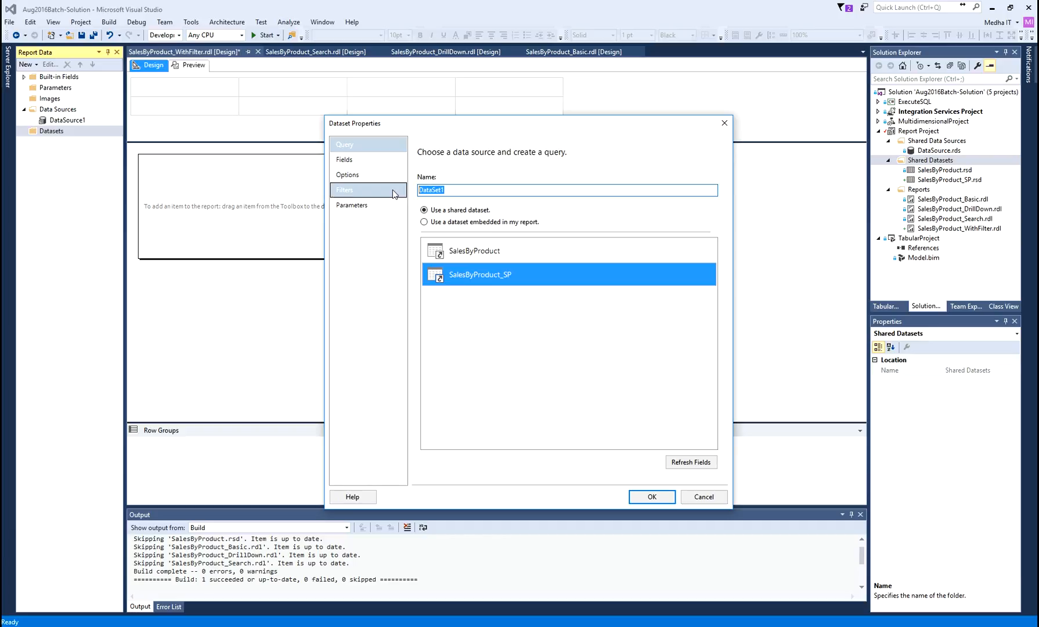
pyautogui.write('SAlesByProduct')
pyautogui.press('Home')
pyautogui.write('DS_')
pyautogui.press('Delete')
pyautogui.write('a')
pyautogui.press('End')
pyautogui.hotkey('ctrl', 'a')
pyautogui.moveTo(518, 194); pyautogui.dragTo(395, 194)
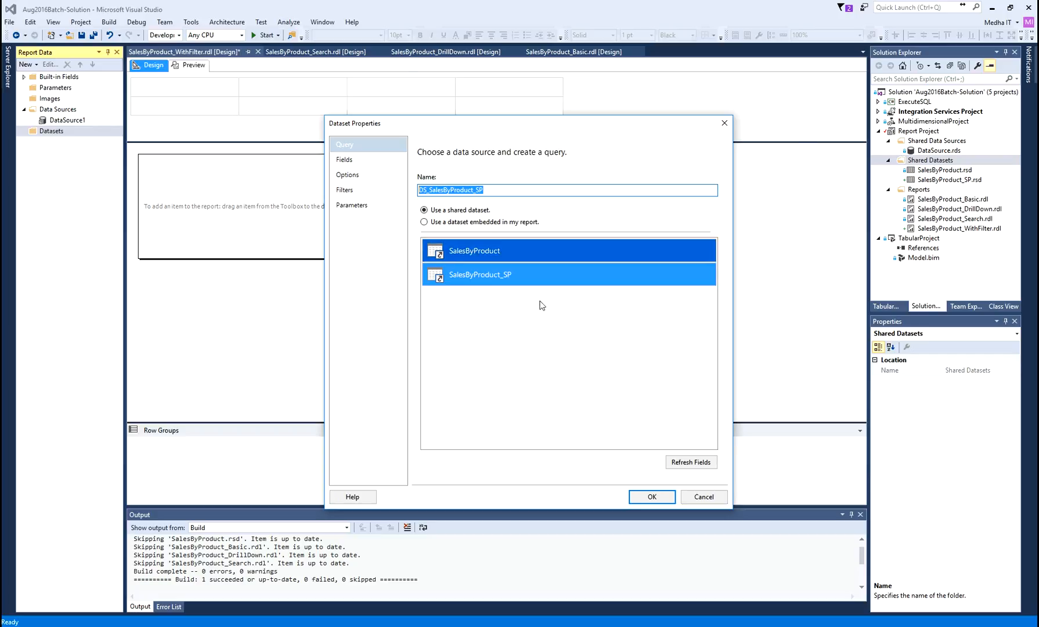
pyautogui.click(487, 191)
pyautogui.doubleClick(505, 191)
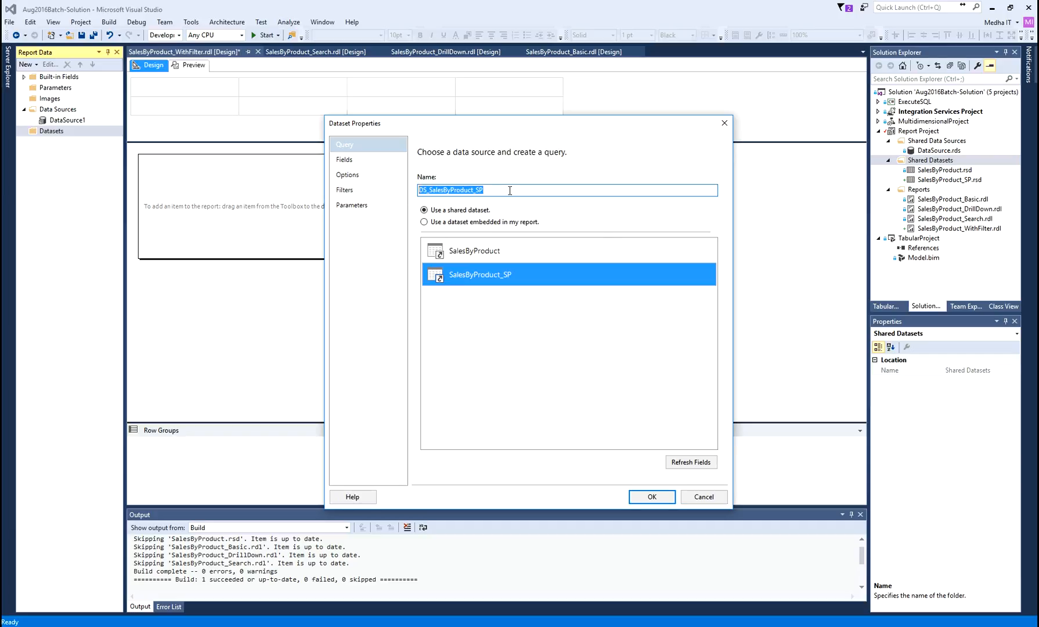
pyautogui.click(355, 208)
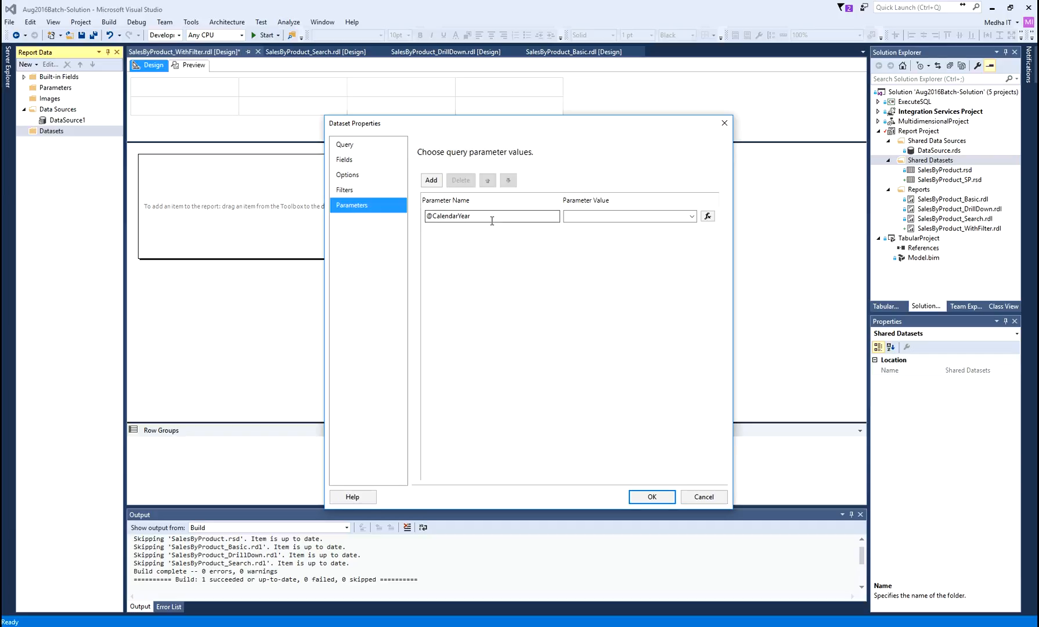
pyautogui.click(494, 215)
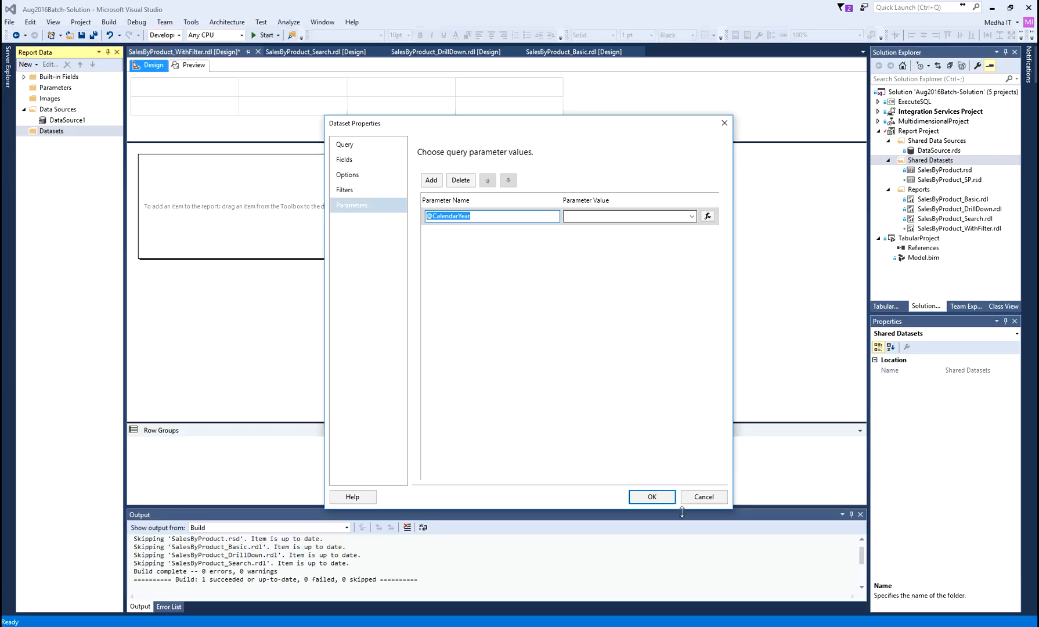
pyautogui.click(661, 500)
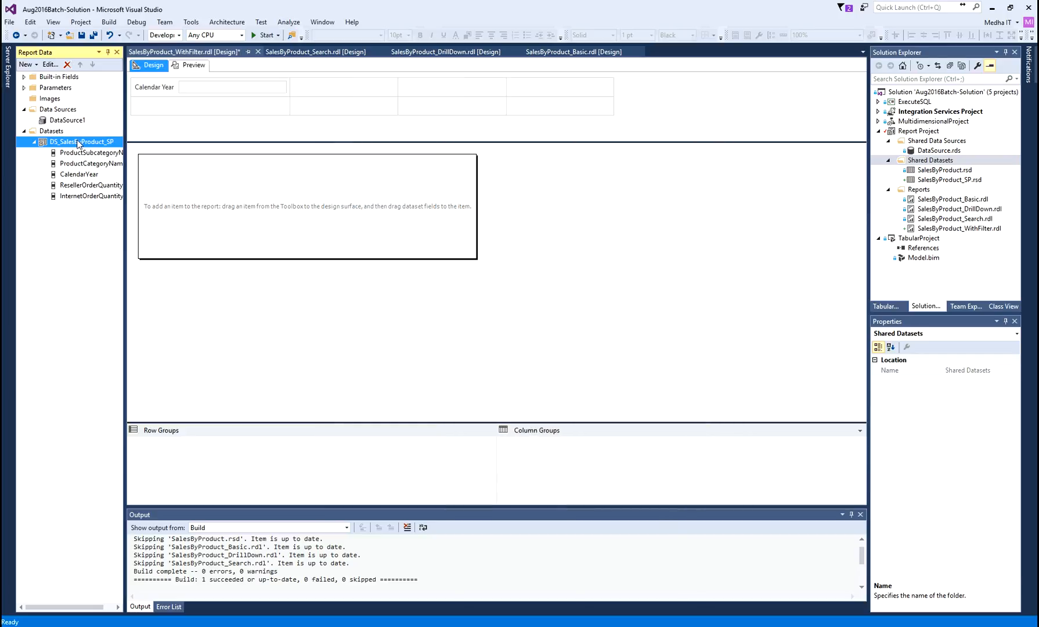
pyautogui.click(94, 34)
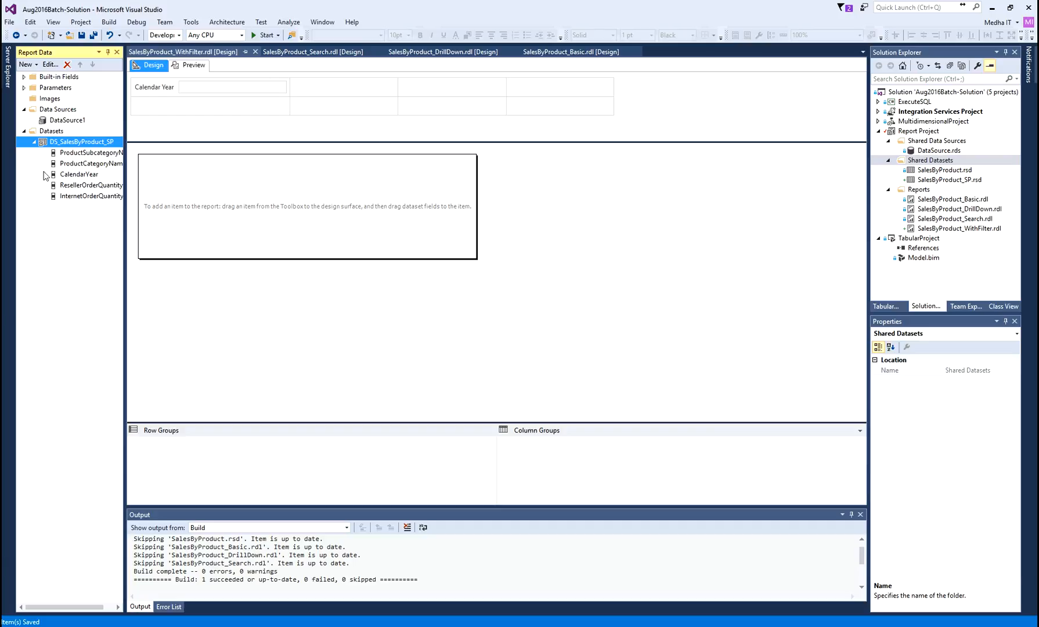
# Expand the report's parameters and examine CalendarYear in relation to the DS_SalesByProduct_SP dataset.
pyautogui.click(25, 87)
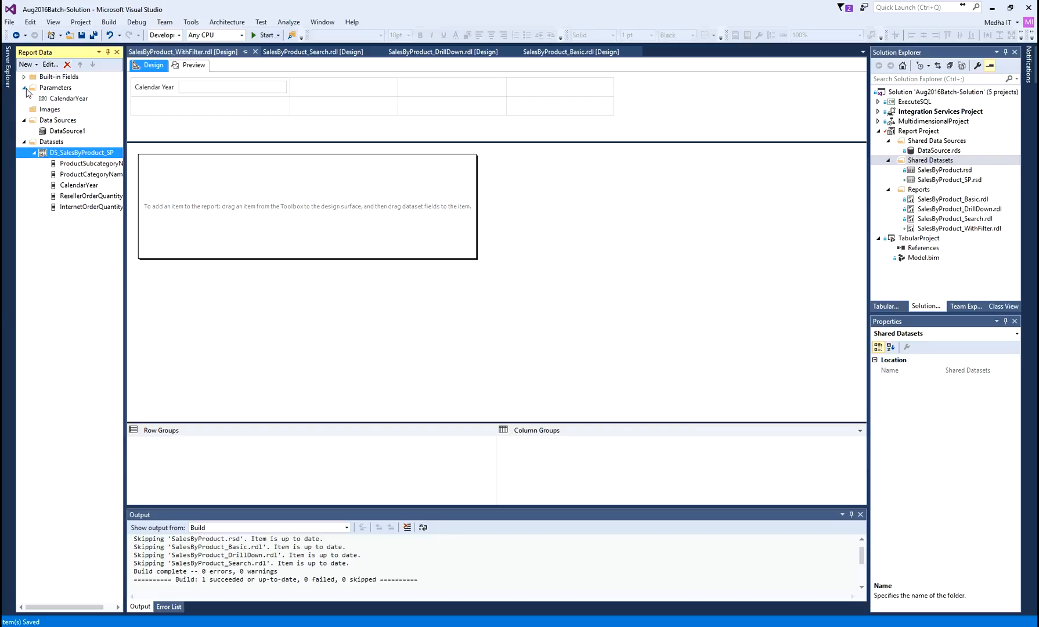
pyautogui.click(68, 102)
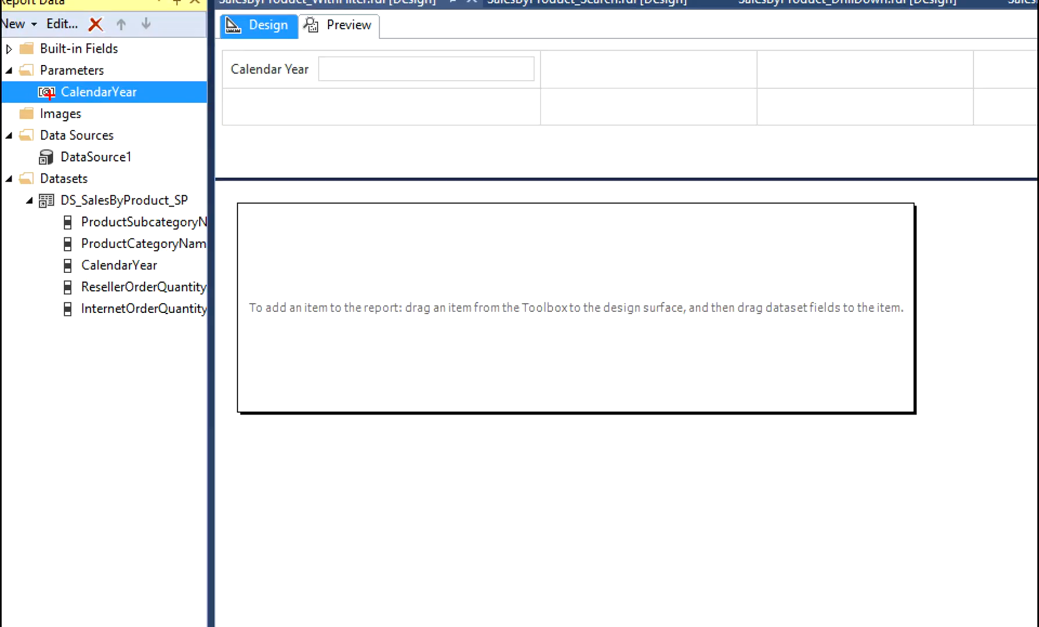
pyautogui.moveTo(48, 103); pyautogui.dragTo(175, 104)
pyautogui.moveTo(51, 211); pyautogui.dragTo(284, 212)
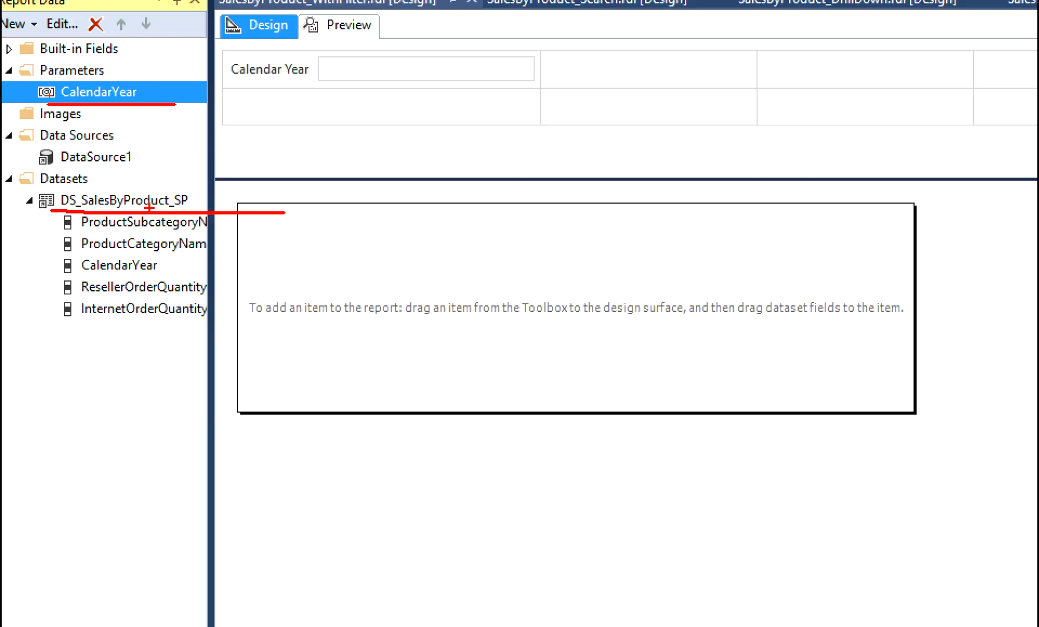
pyautogui.moveTo(187, 204)
pyautogui.mouseDown()
pyautogui.moveTo(134, 90)
pyautogui.moveTo(133, 102)
pyautogui.mouseUp()
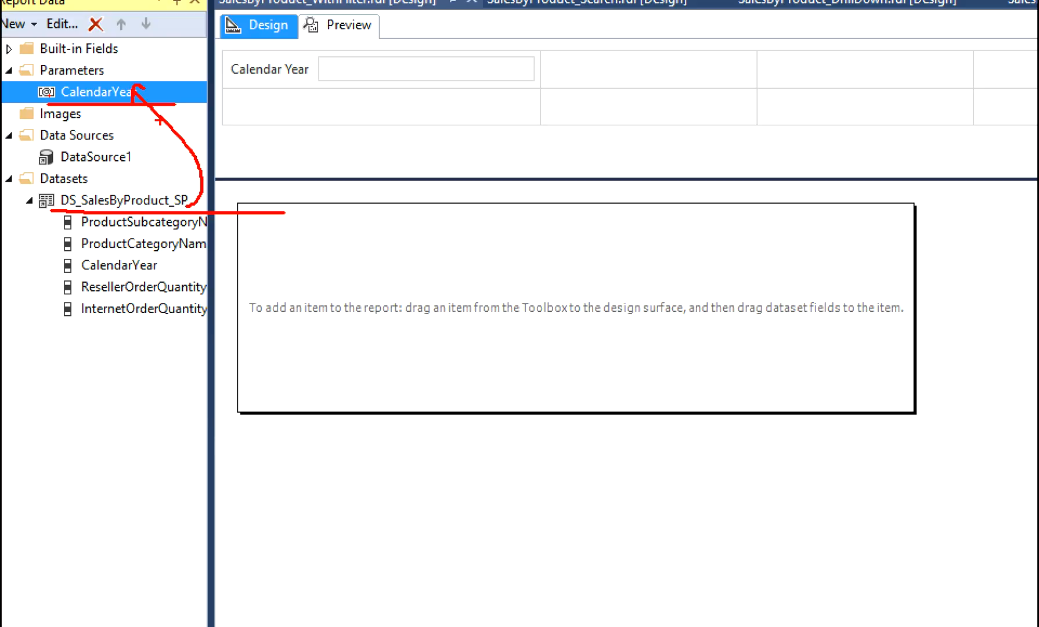
pyautogui.press('Escape')
# Examine the CalendarYear parameter's general settings and its options for specified or query-based available values, leaving available values at None.
pyautogui.rightClick(62, 100)
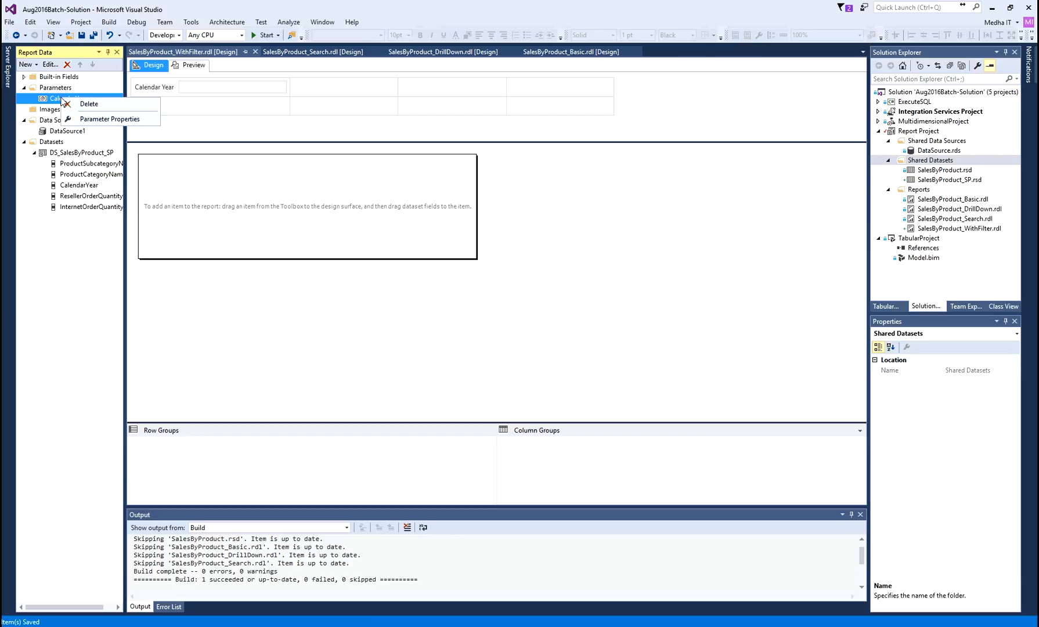
pyautogui.click(83, 120)
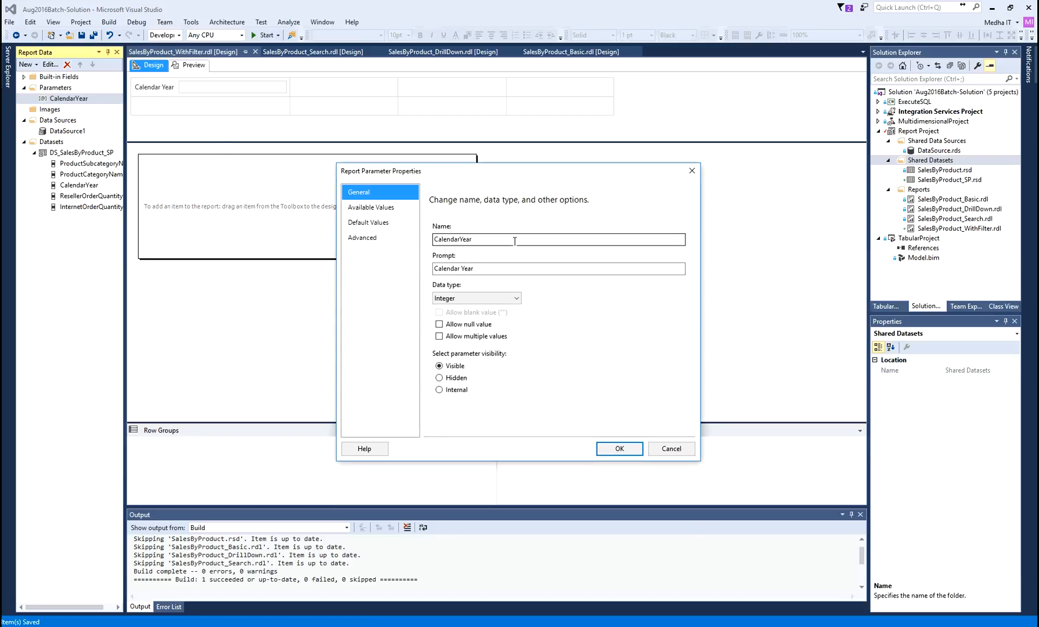
pyautogui.moveTo(469, 173); pyautogui.dragTo(497, 154)
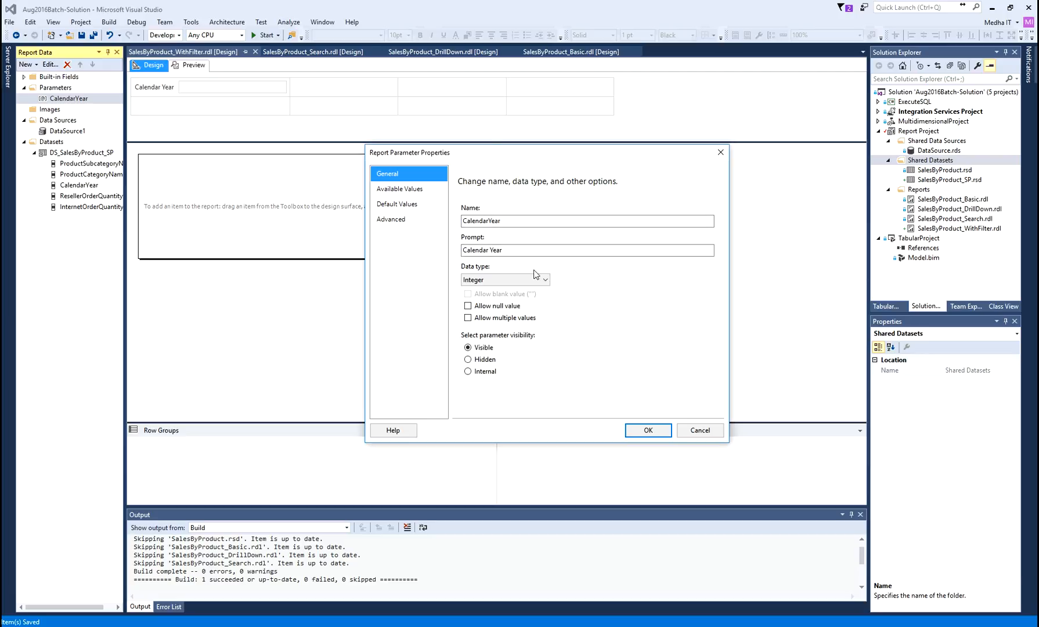
pyautogui.click(402, 187)
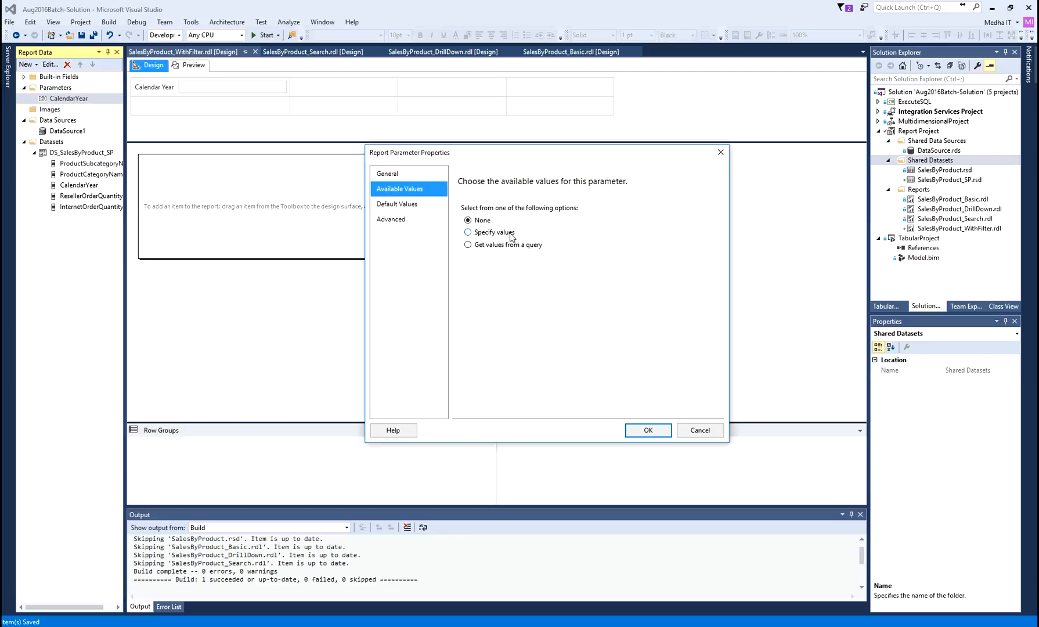
pyautogui.click(474, 235)
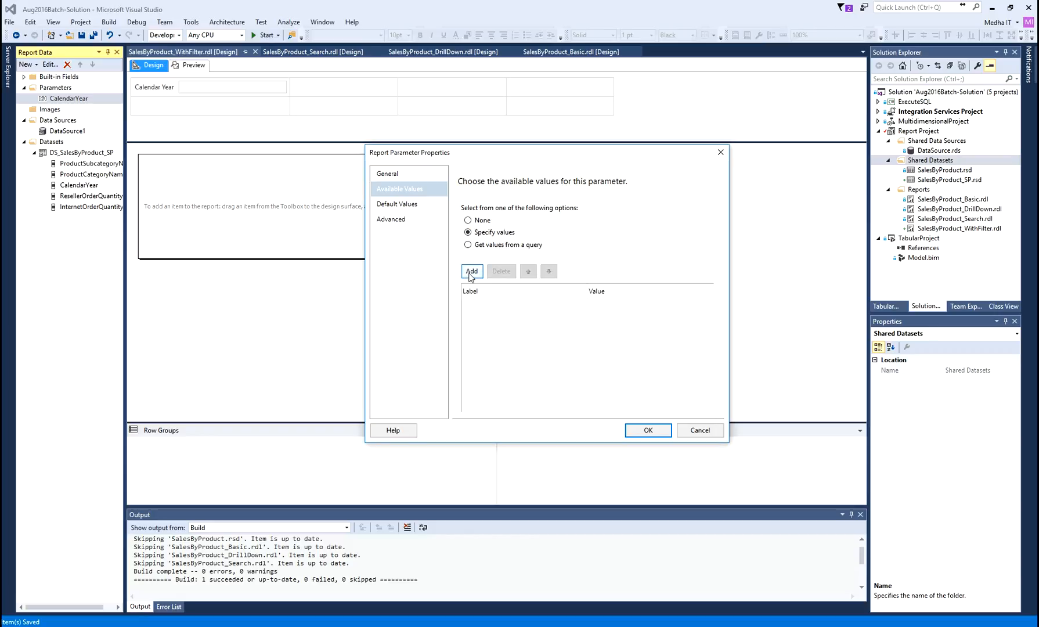
pyautogui.click(472, 273)
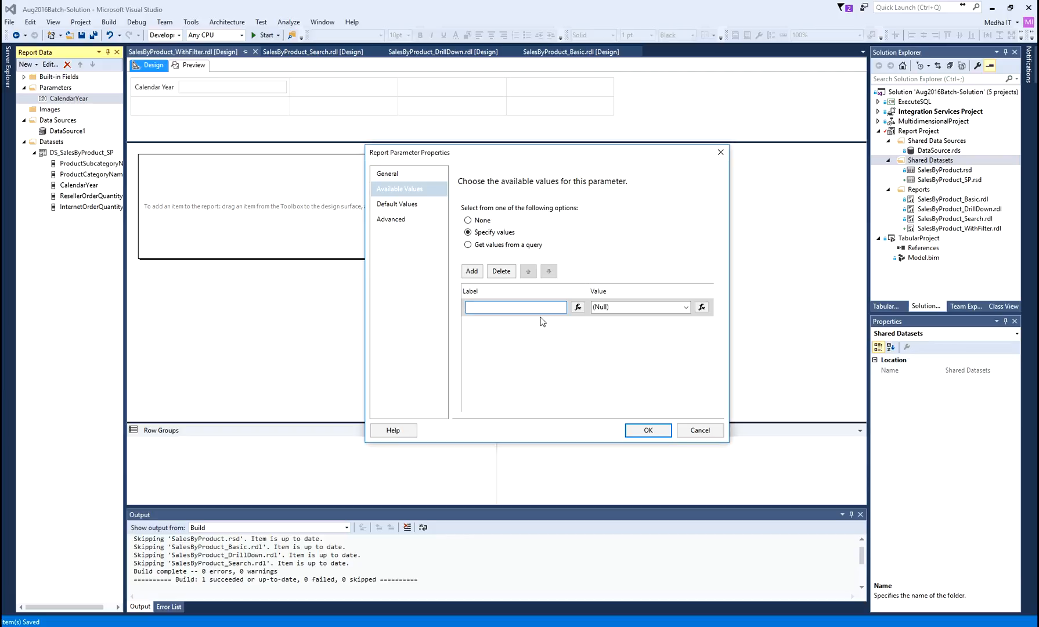
pyautogui.click(502, 273)
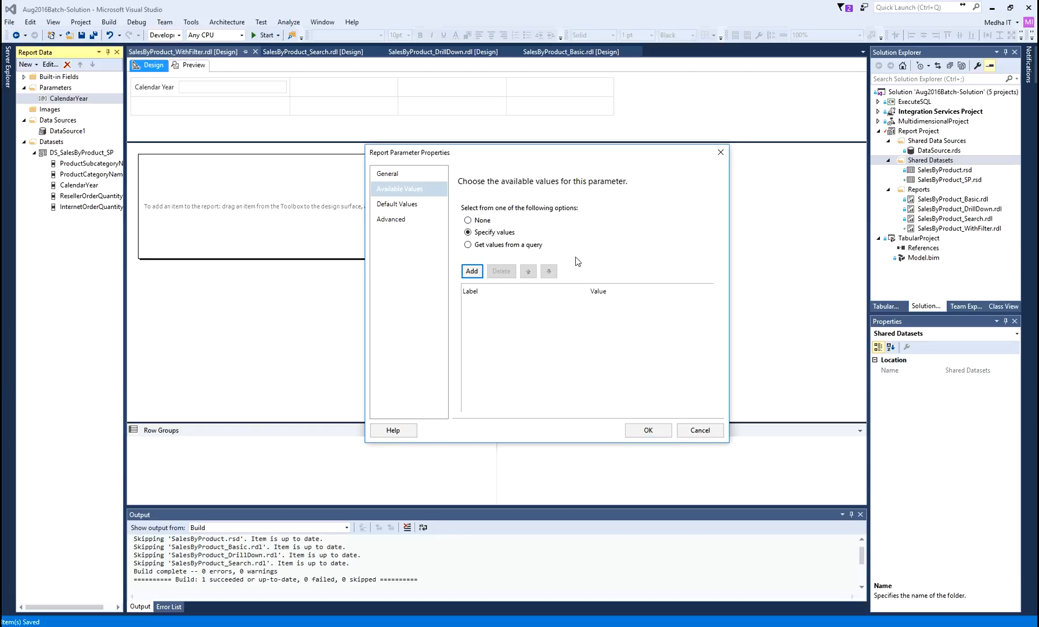
pyautogui.click(468, 245)
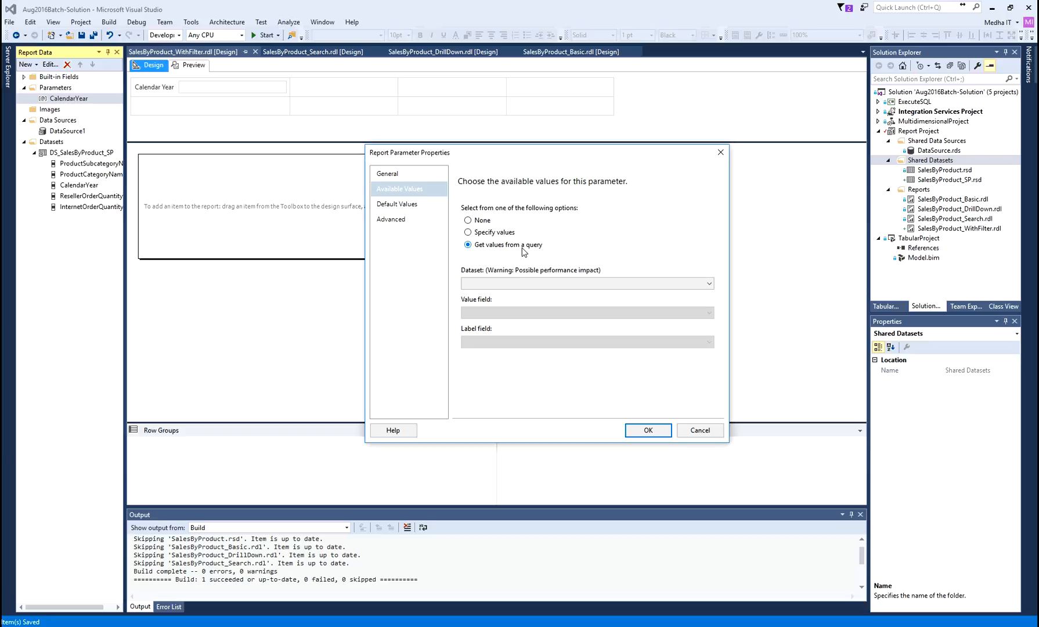
pyautogui.click(392, 174)
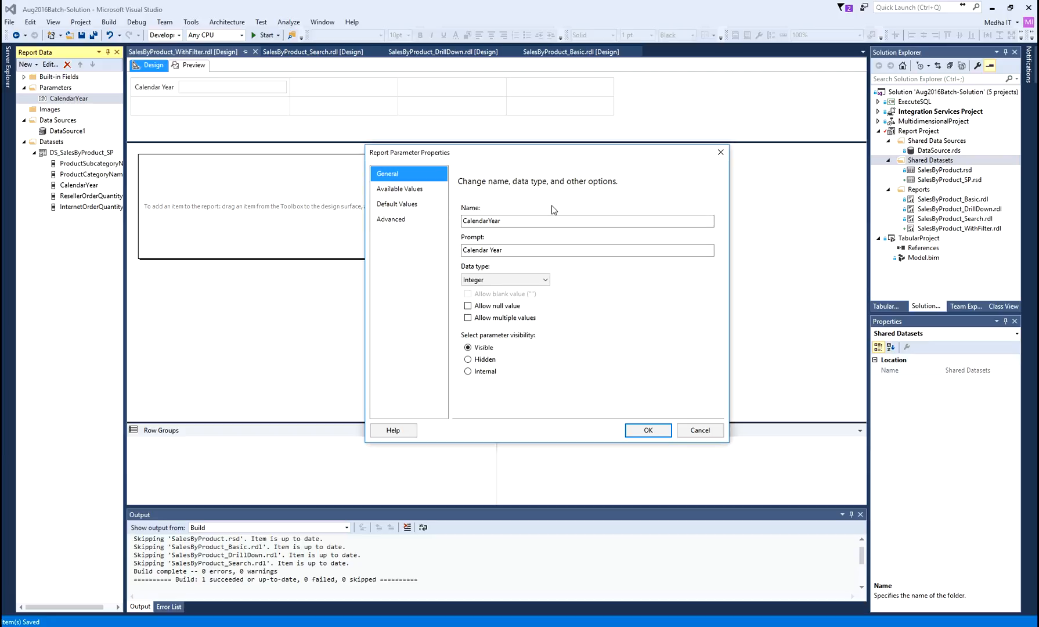
pyautogui.click(400, 189)
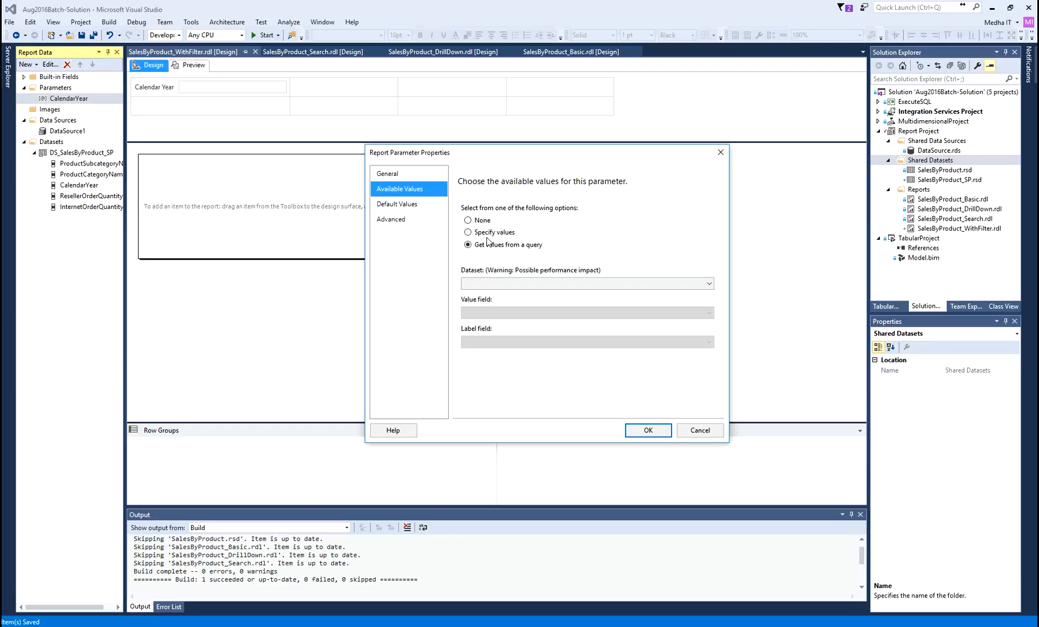
pyautogui.click(469, 220)
pyautogui.click(668, 428)
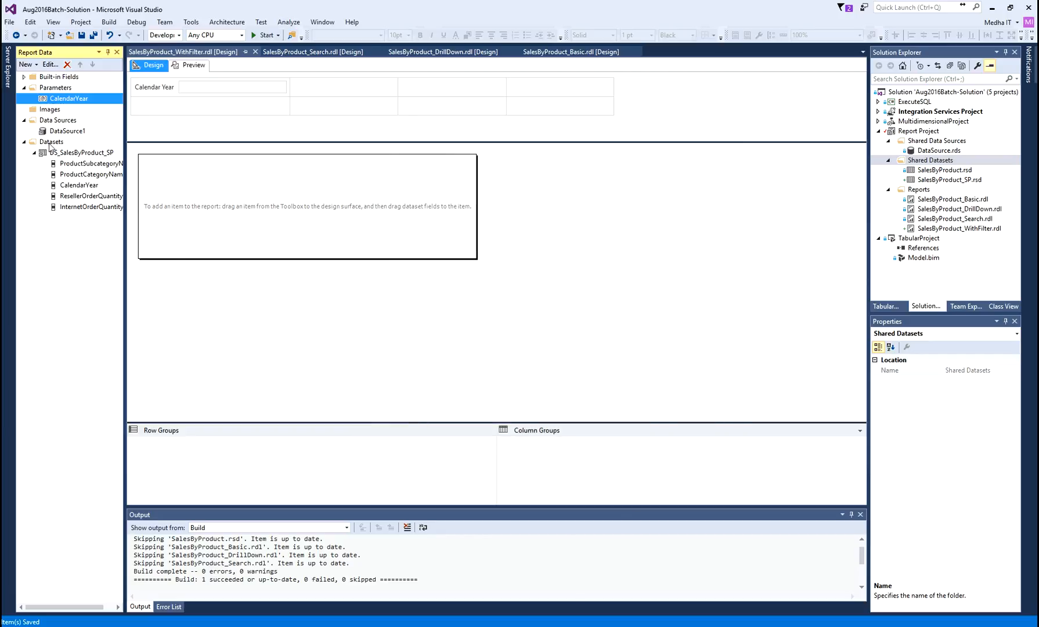
# Examine the dataset selection for query-based available values of the CalendarYear parameter and cancel the parameter properties.
pyautogui.doubleClick(69, 100)
pyautogui.click(375, 209)
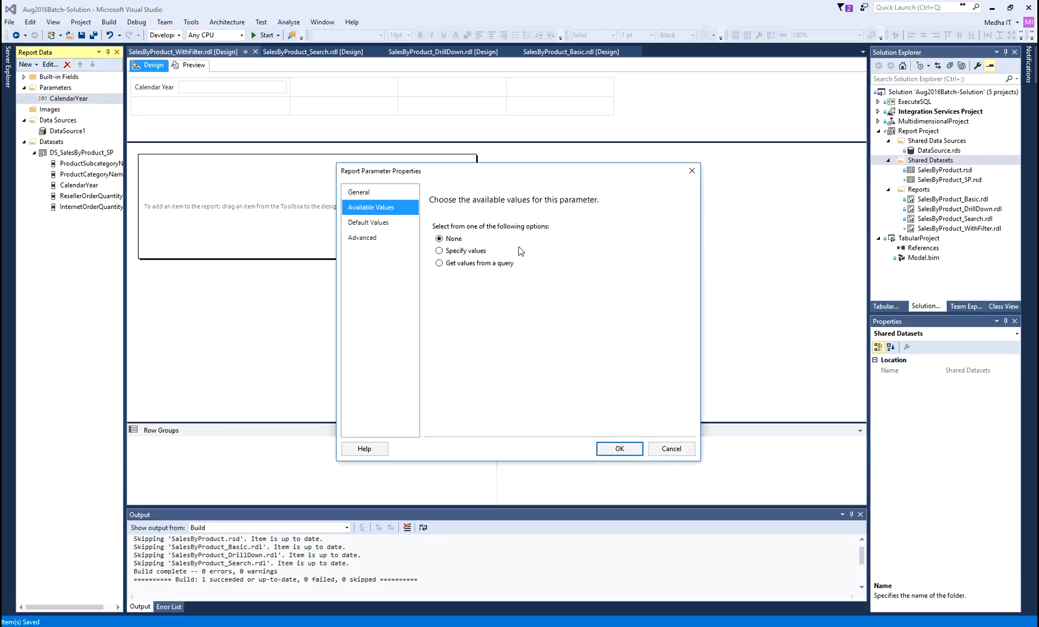
pyautogui.click(439, 263)
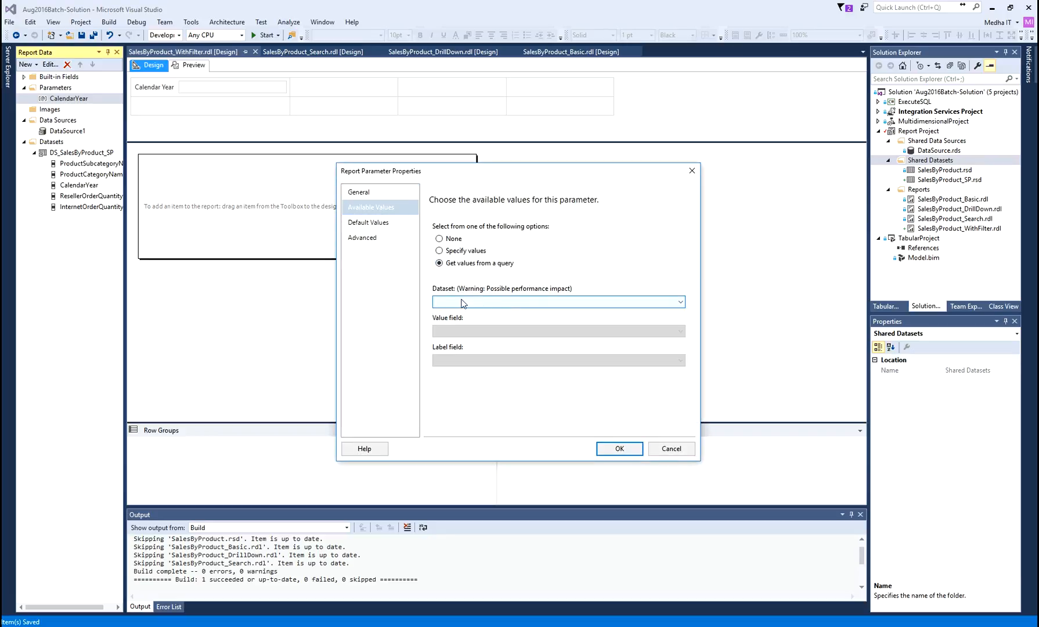
pyautogui.click(472, 302)
pyautogui.click(670, 452)
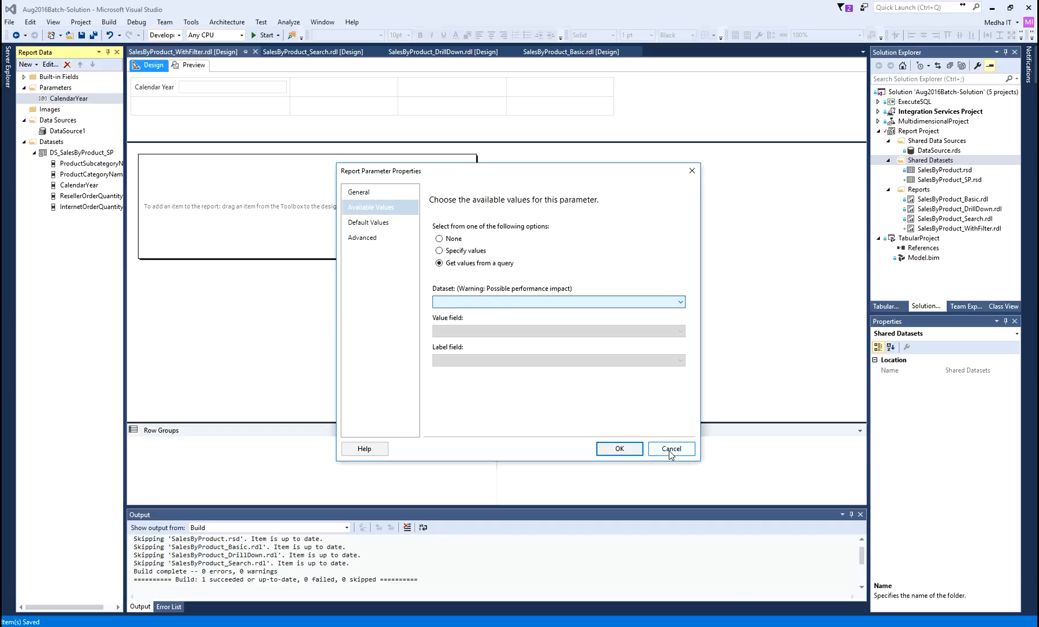
pyautogui.click(671, 450)
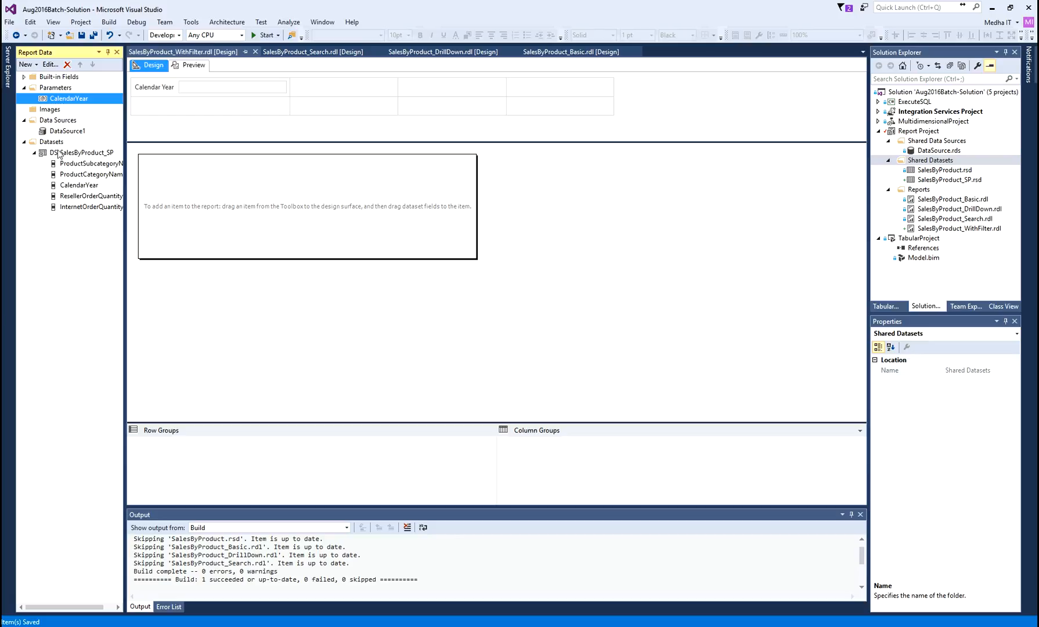
# Switch to SQL Server Management Studio and examine how CalendarYear is used in the GetSalesByProduct procedure and the original query.
pyautogui.hotkey('alt', 'Tab')
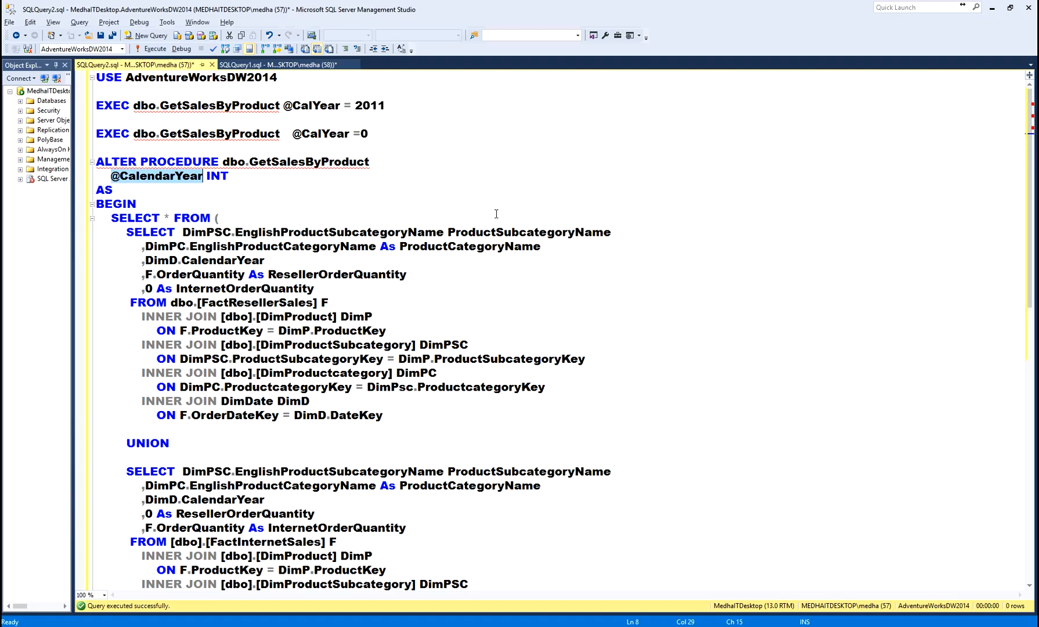
pyautogui.doubleClick(198, 261)
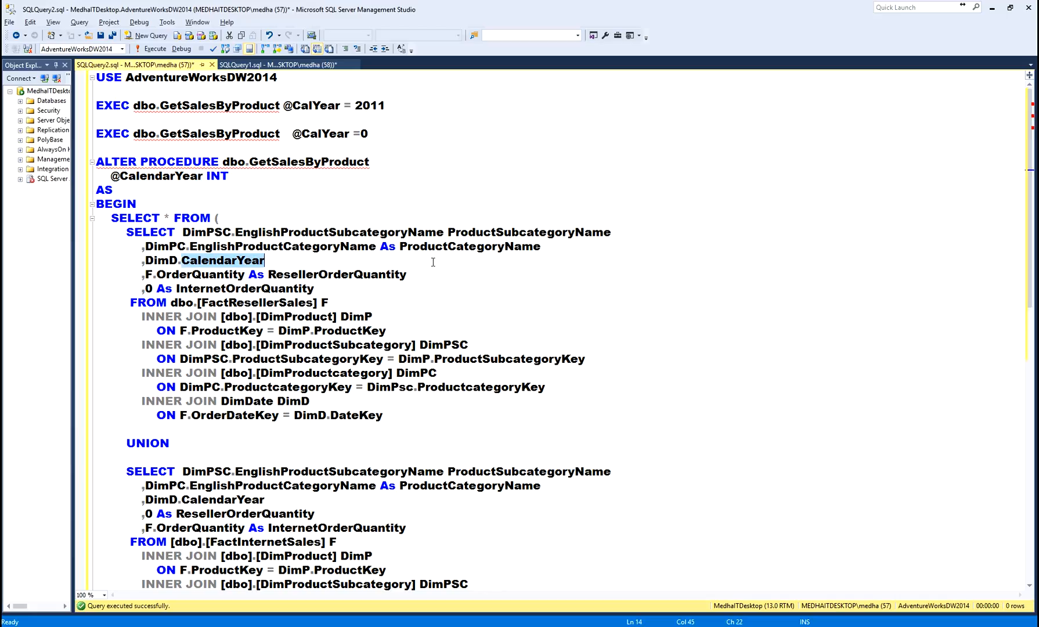
pyautogui.moveTo(97, 216); pyautogui.dragTo(416, 345)
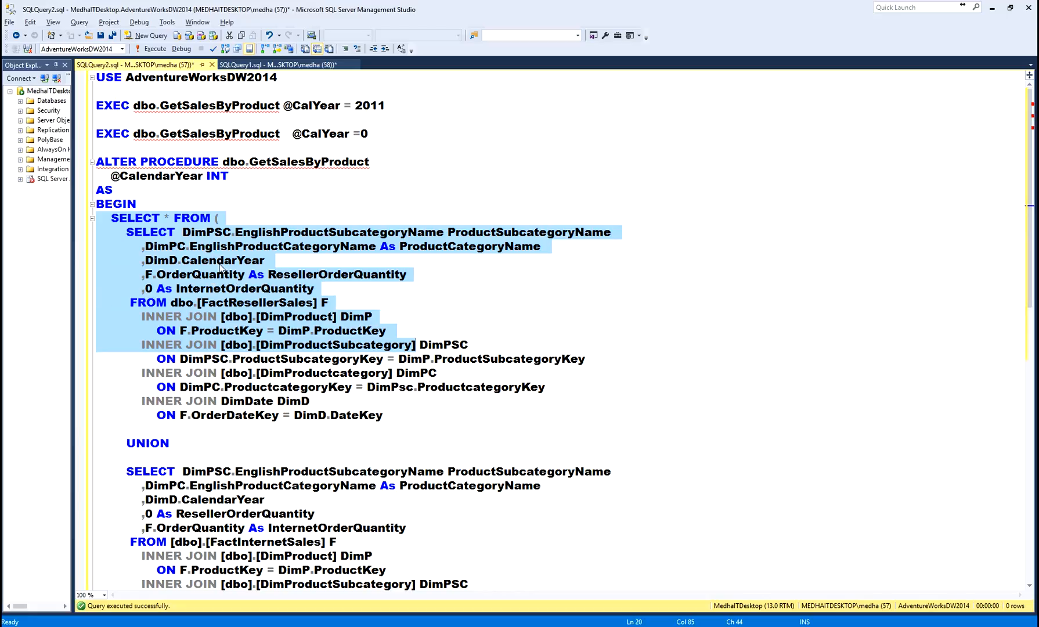
pyautogui.click(293, 344)
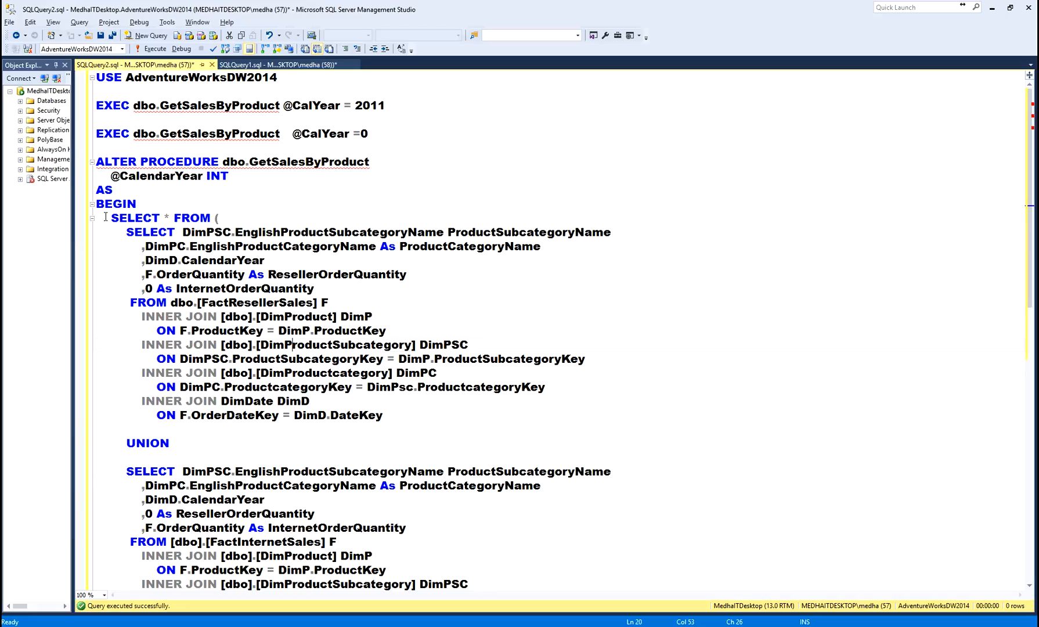
pyautogui.moveTo(106, 217); pyautogui.dragTo(404, 416)
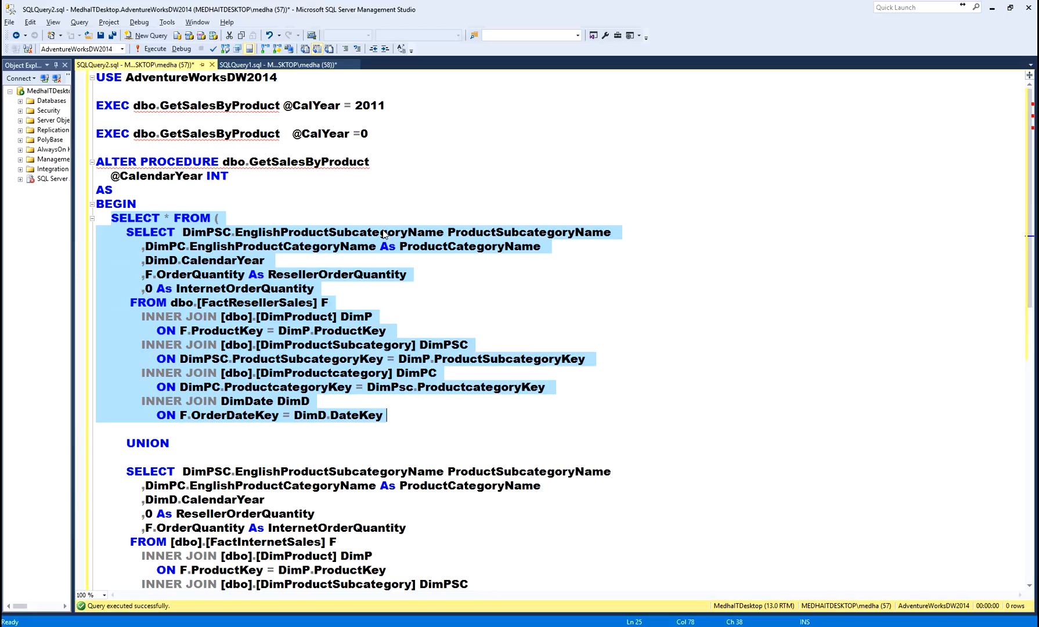
pyautogui.scroll(-8, 406, 325)
pyautogui.scroll(8, 406, 325)
pyautogui.click(239, 64)
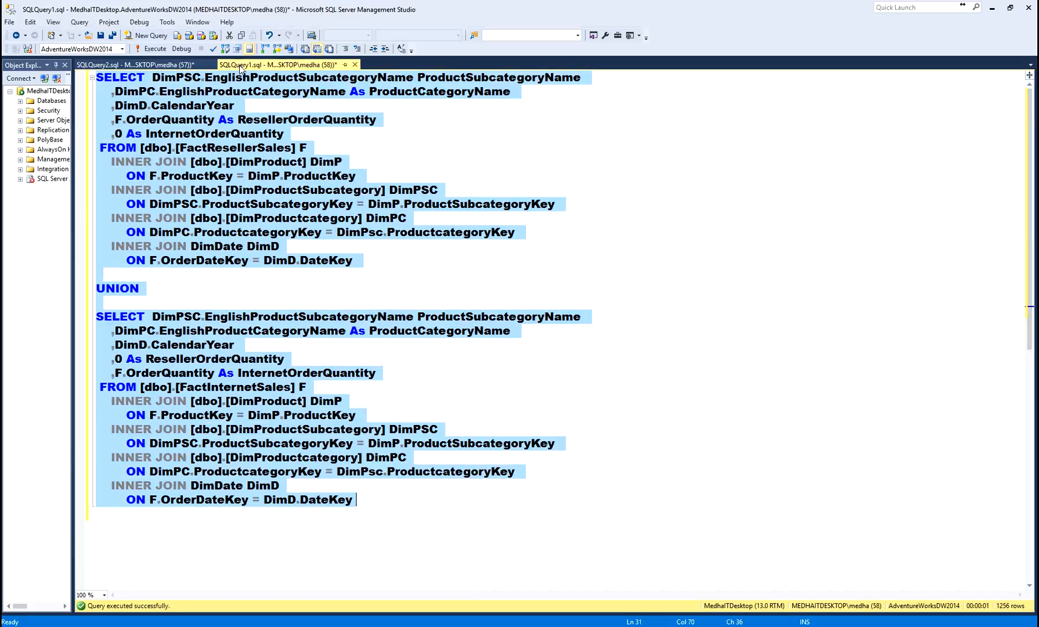
pyautogui.click(135, 64)
# Write SELECT DISTINCT CalendarYear on a new line above the USE statement in SQLQuery2.sql.
pyautogui.click(391, 150)
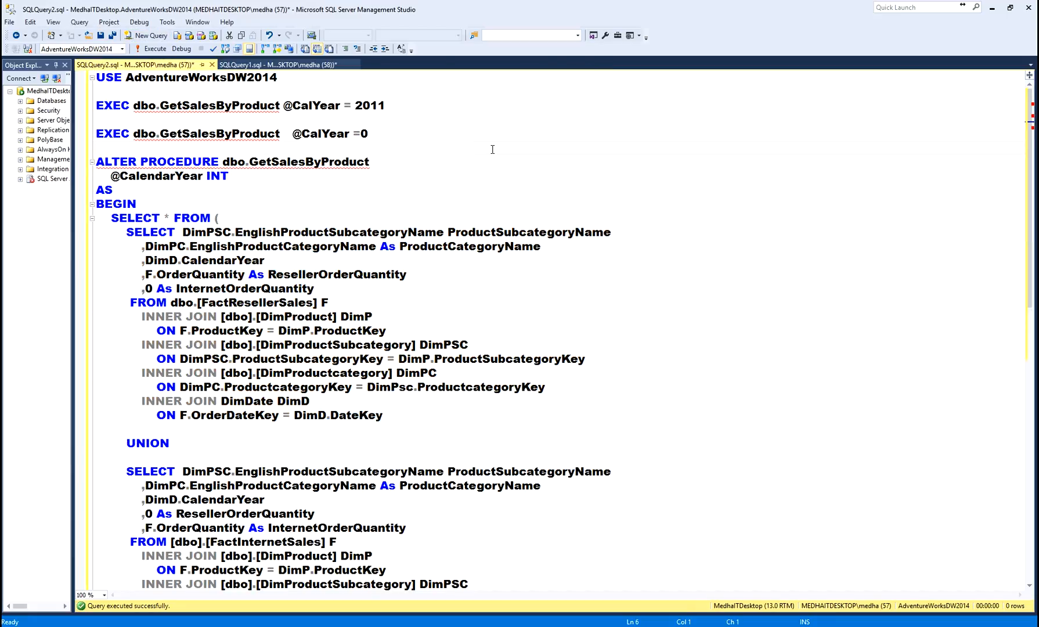
pyautogui.press('Return')
pyautogui.press('Return')
pyautogui.press('Up')
pyautogui.write('SELECT DSITINCT')
pyautogui.hotkey('ctrl', 'shift', 'Left')
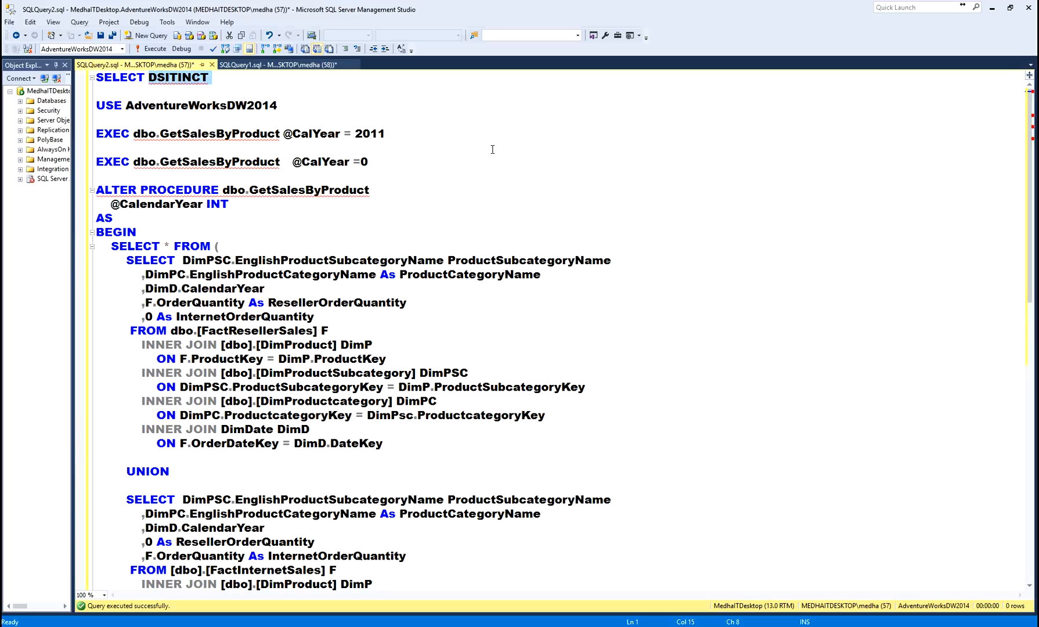
pyautogui.write('DISTINCT CalendarYear')
pyautogui.press('Escape')
# Add a FROM clause to the distinct-year query that reads from dbo.DimDate.
pyautogui.press('Return')
pyautogui.write('FROM ')
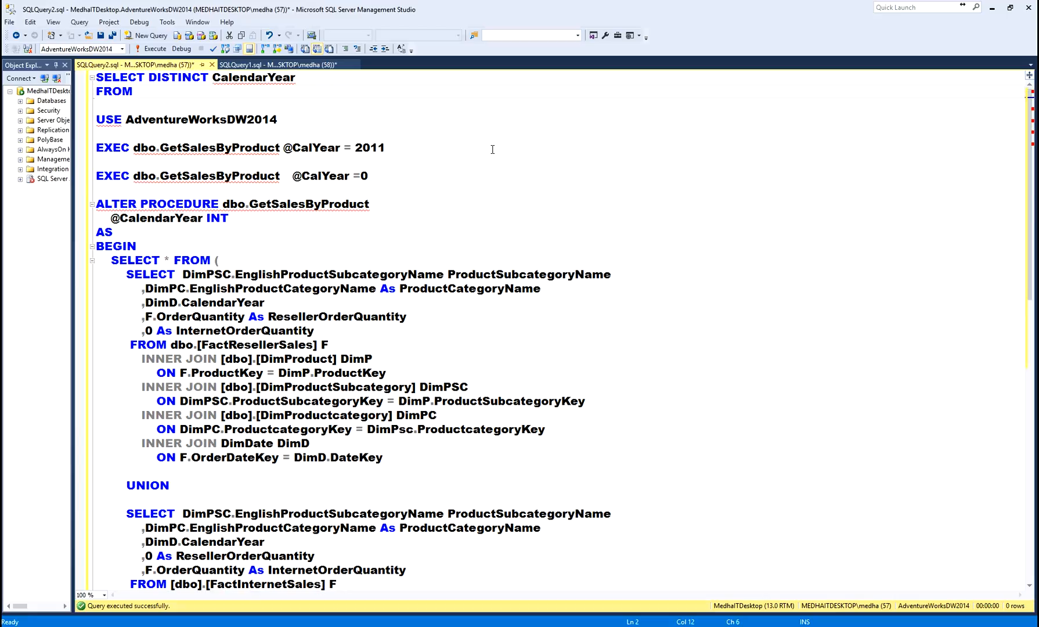
pyautogui.write('DimDate')
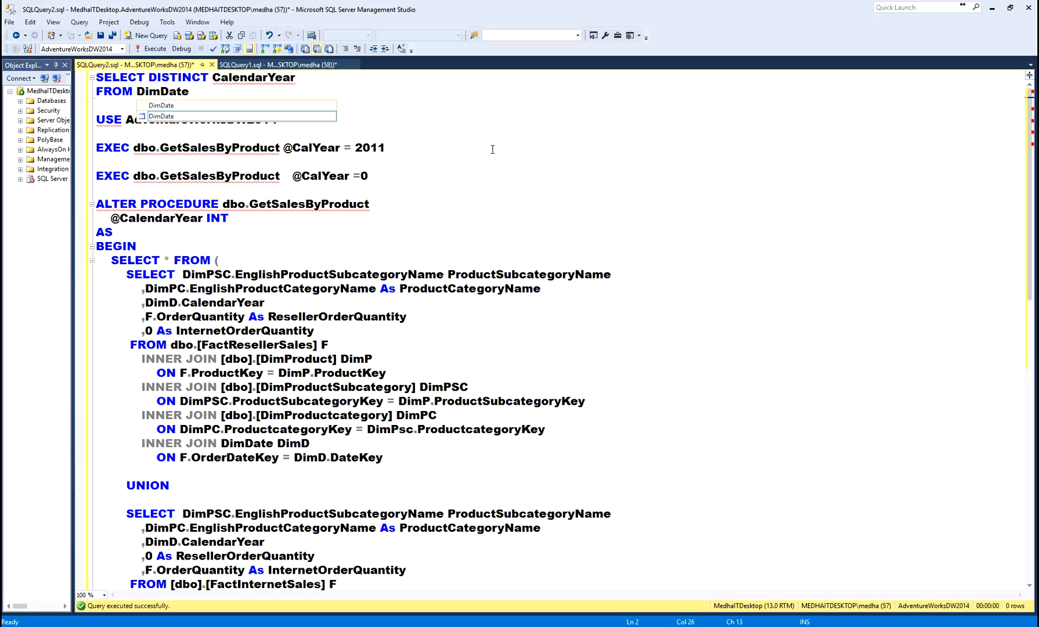
pyautogui.press('Return')
pyautogui.press('Return')
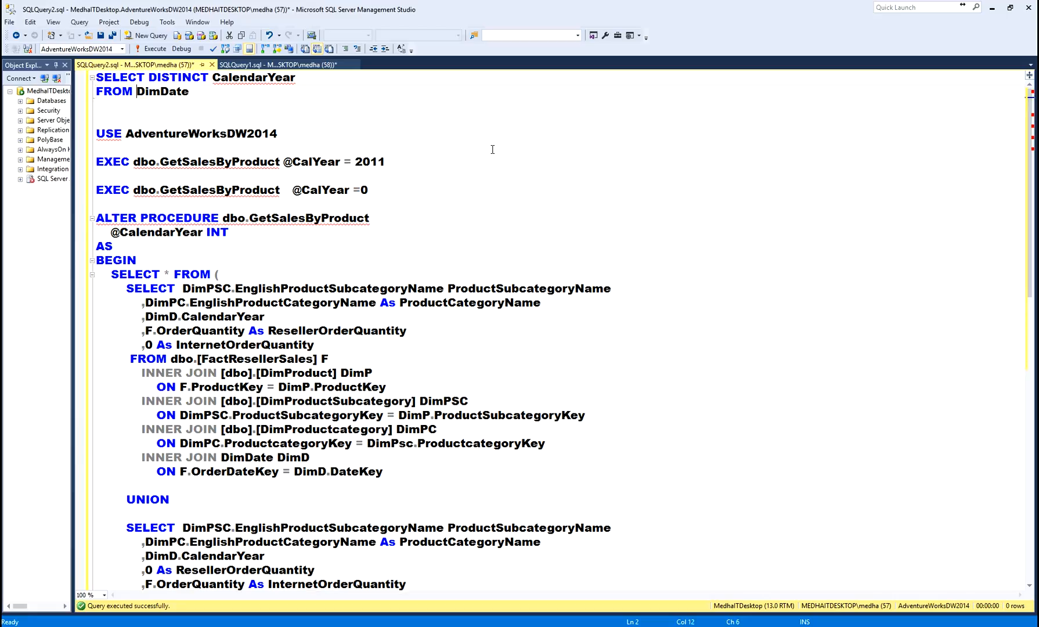
pyautogui.write('dbo.')
# Sort the distinct-year query with ORDER BY CalendarYear.
pyautogui.press('Return')
pyautogui.press('Return')
pyautogui.write('OR')
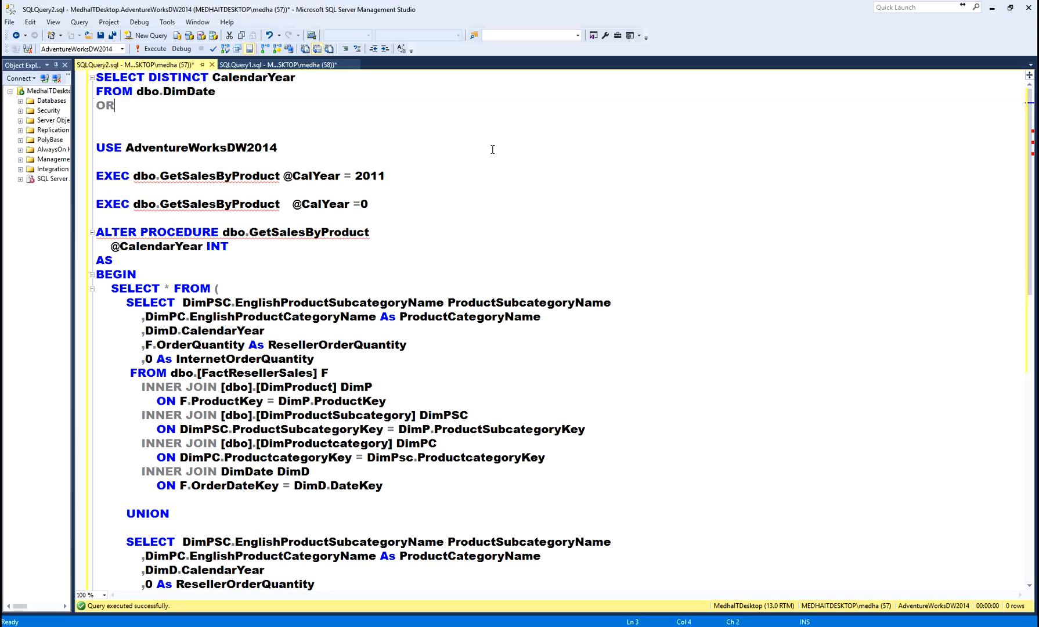
pyautogui.write('DER BY')
pyautogui.press('Down')
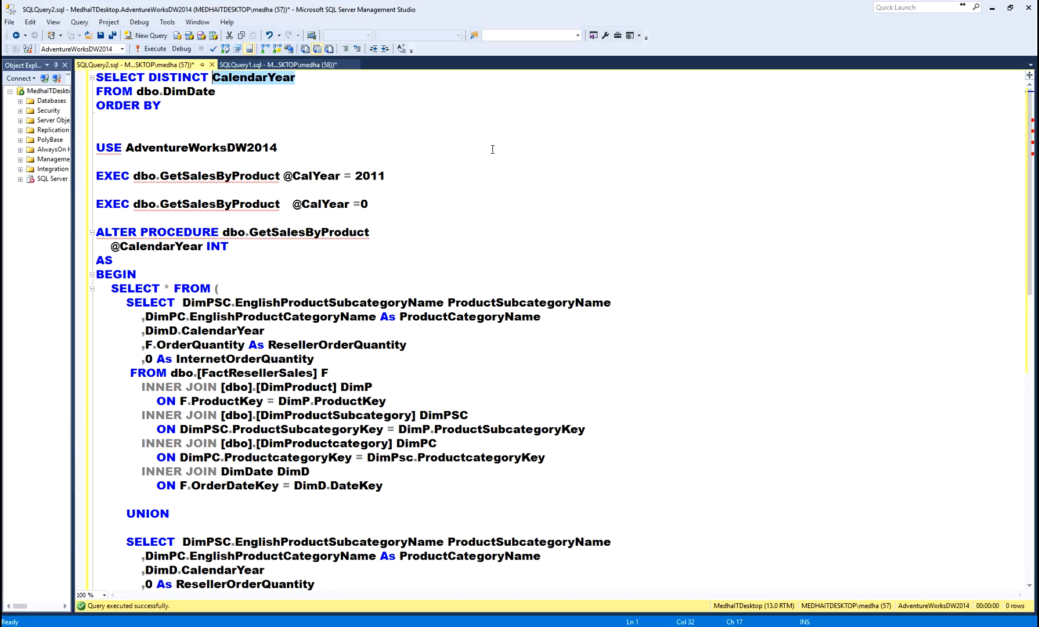
pyautogui.write('CalendarYear')
pyautogui.press('Return')
# Run only the distinct CalendarYear query, review its results and hide the results pane.
pyautogui.hotkey('shift', 'Up')
pyautogui.hotkey('shift', 'Up')
pyautogui.hotkey('shift', 'Up')
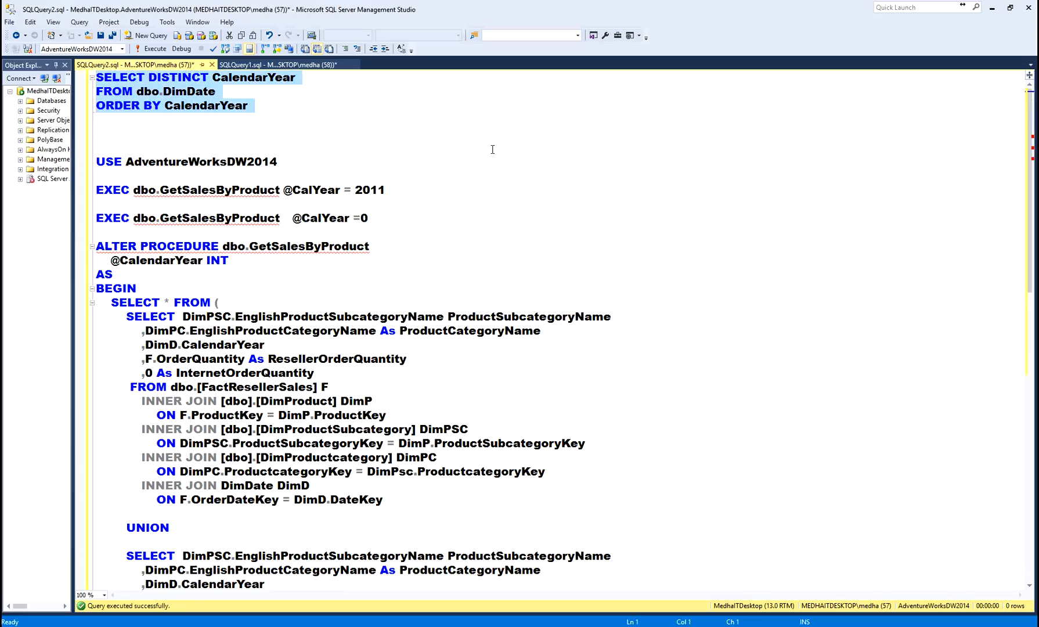
pyautogui.press('F5')
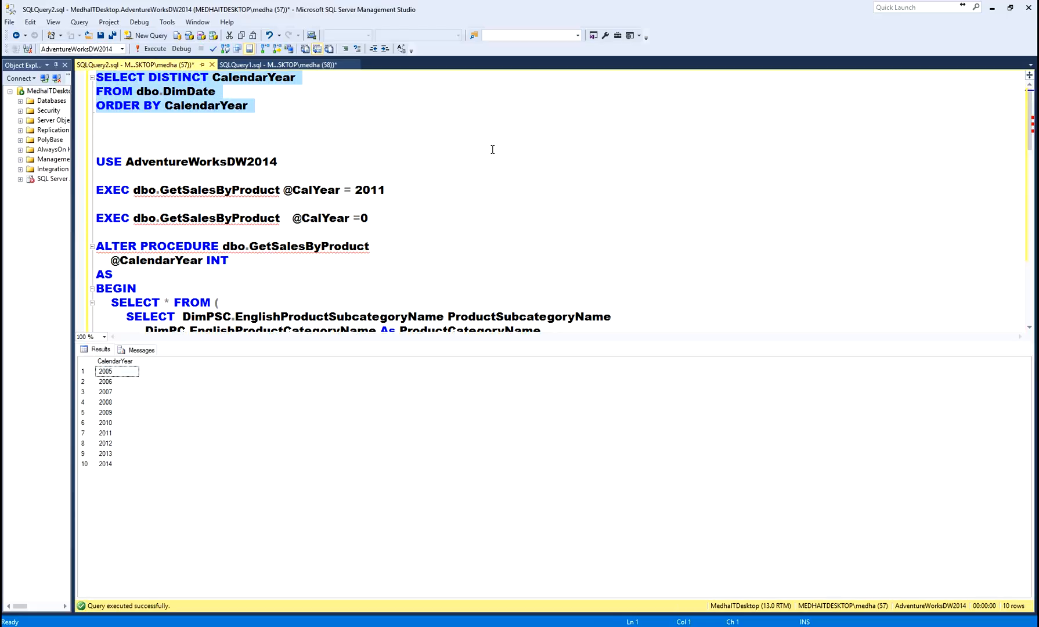
pyautogui.hotkey('ctrl', 'r')
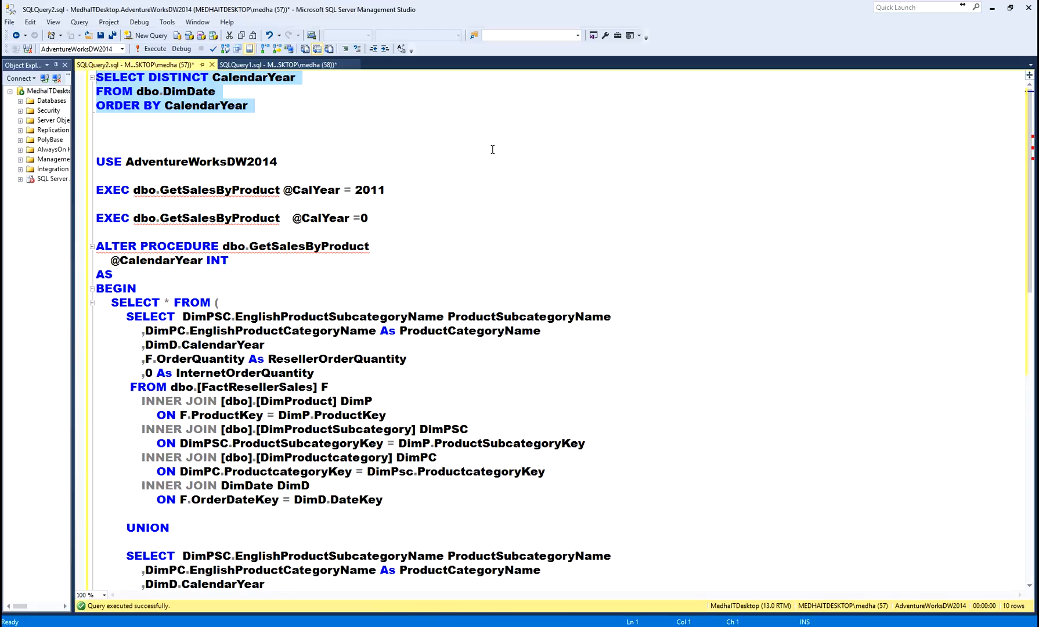
# Copy the FROM dbo.[FactResellerSales] F line from the procedure's first SELECT.
pyautogui.press('Down')
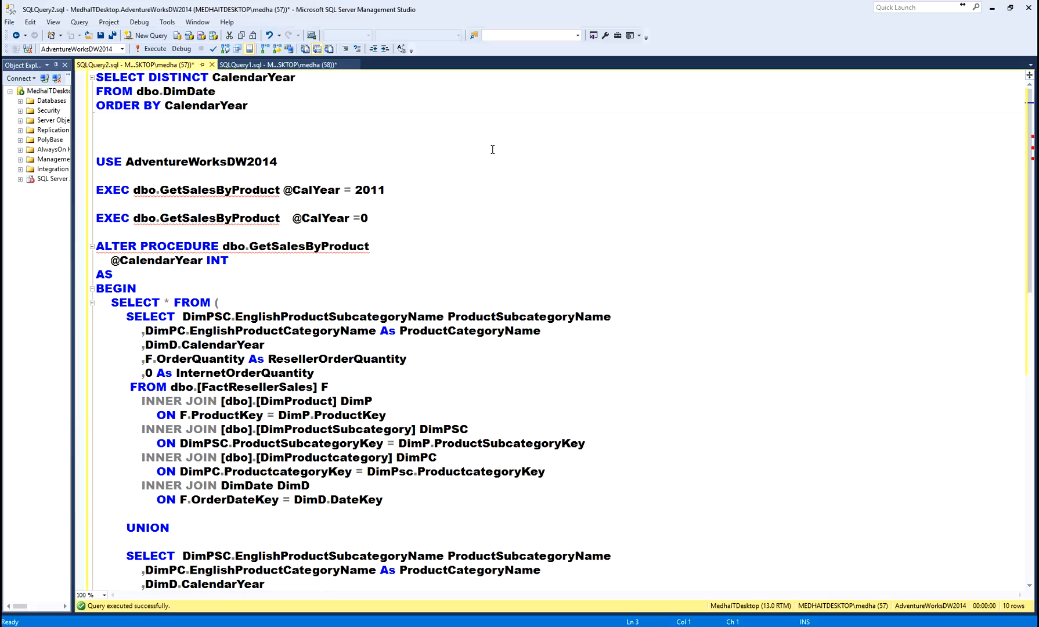
pyautogui.scroll(-1, 493, 149)
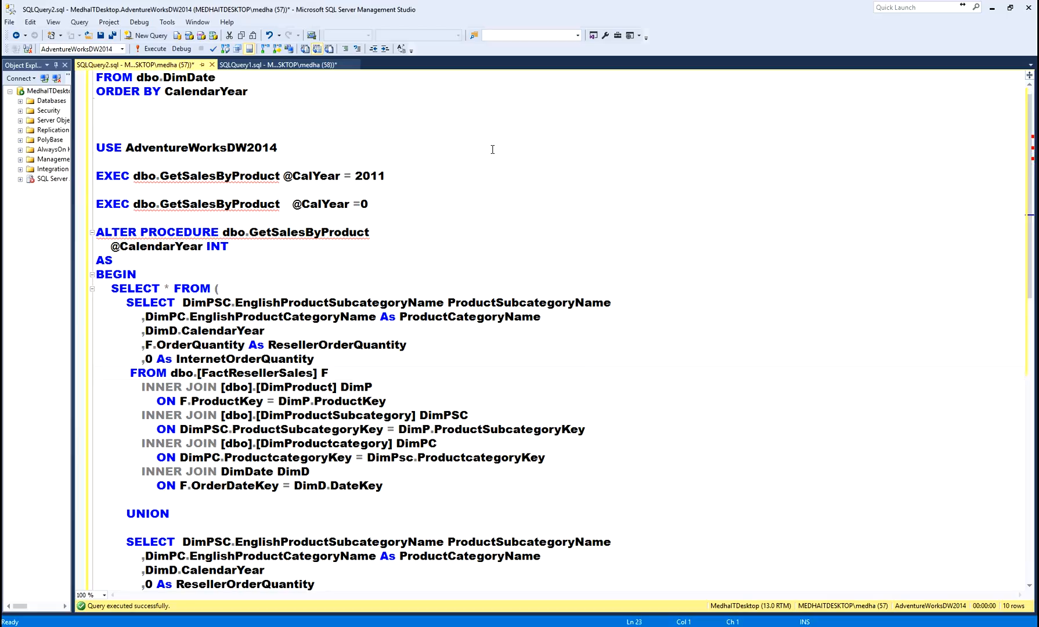
pyautogui.hotkey('shift', 'Down')
pyautogui.hotkey('ctrl', 'c')
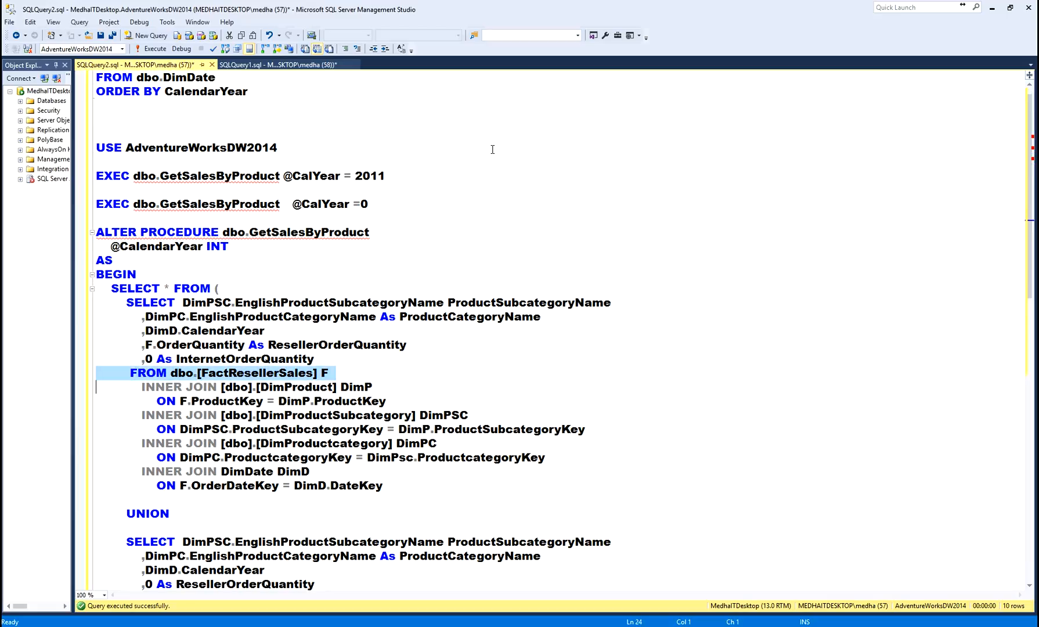
# Try to add an INNER JOIN from dbo.DimDate to dbo.[FactResellerSales] F in the distinct-year query, without the duplicate FROM.
pyautogui.press('Up')
pyautogui.press('Up')
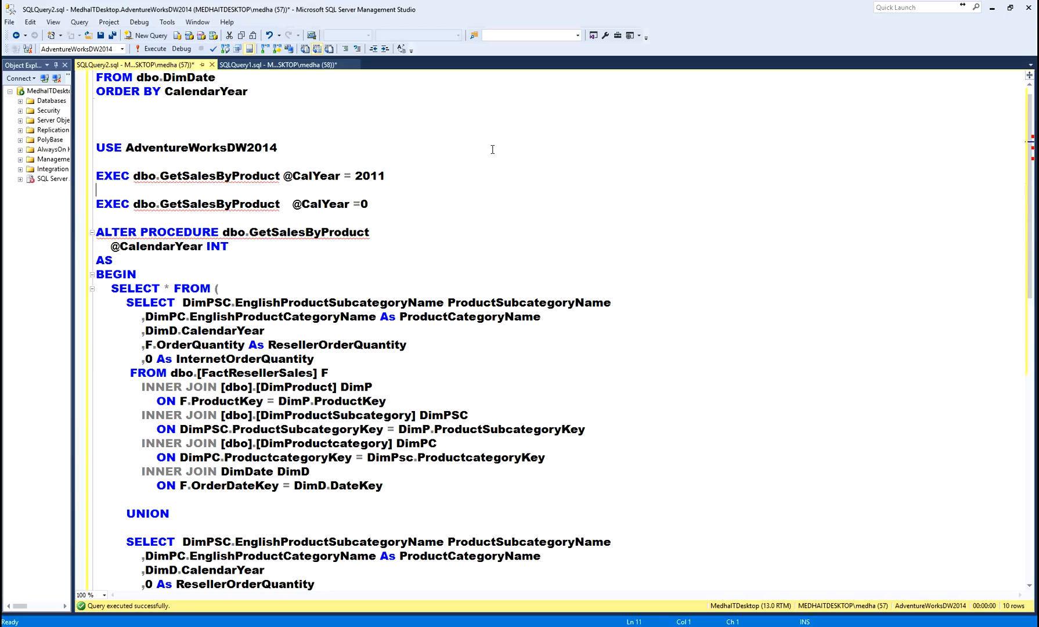
pyautogui.press('Up')
pyautogui.press('Up')
pyautogui.press('Up')
pyautogui.press('Up')
pyautogui.press('Up')
pyautogui.press('Up')
pyautogui.press('Up')
pyautogui.press('Up')
pyautogui.press('Up')
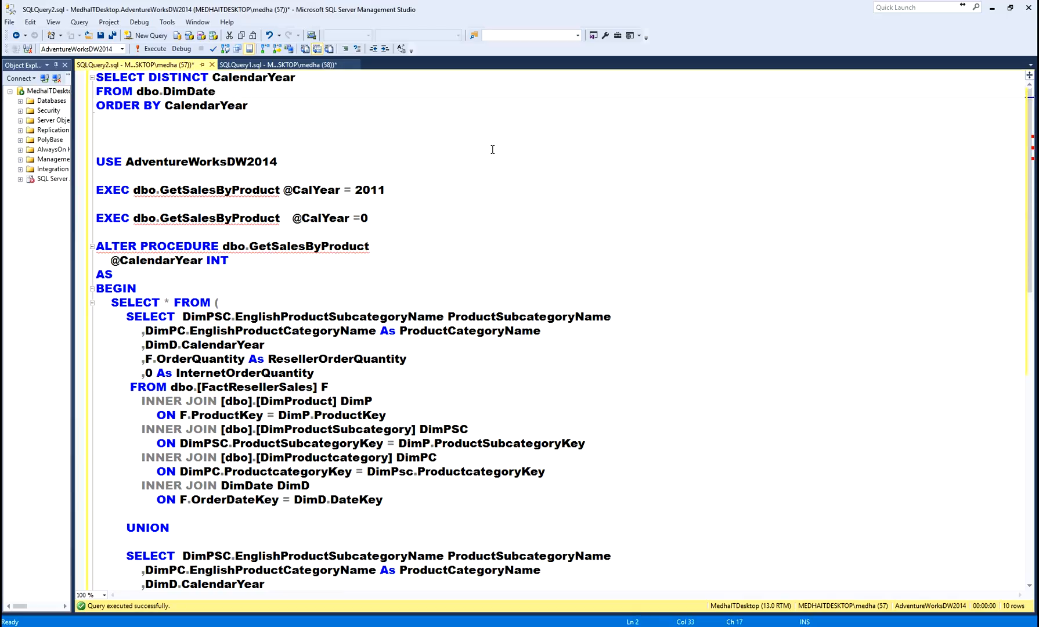
pyautogui.write('INN')
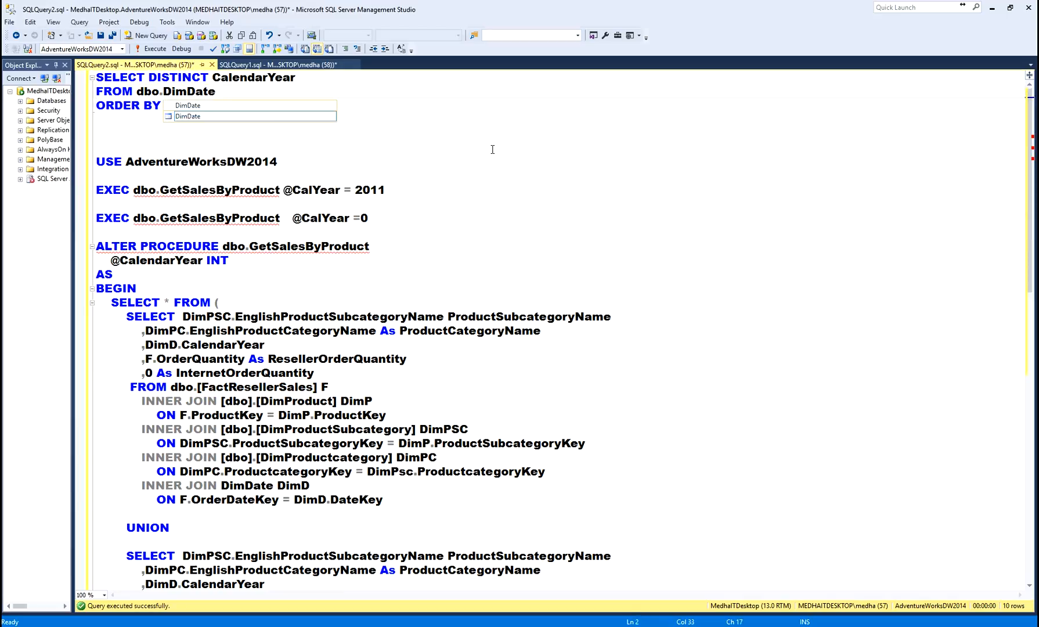
pyautogui.write('ER JOIN')
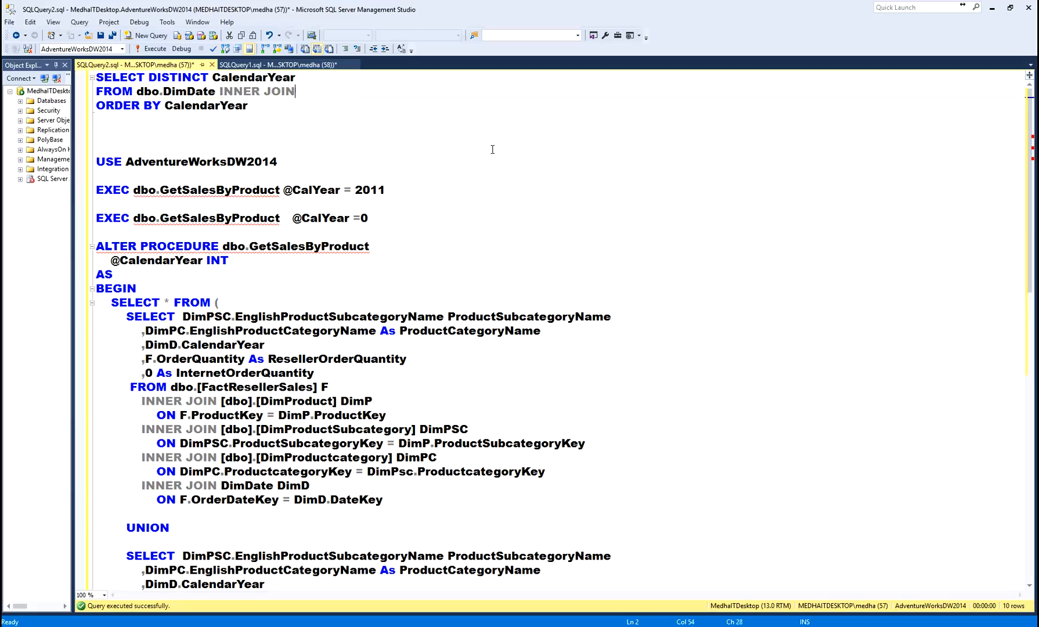
pyautogui.hotkey('ctrl', 'v')
pyautogui.press('End')
pyautogui.hotkey('ctrl', 'Left')
pyautogui.hotkey('ctrl', 'Left')
pyautogui.hotkey('ctrl', 'Left')
pyautogui.hotkey('ctrl', 'Left')
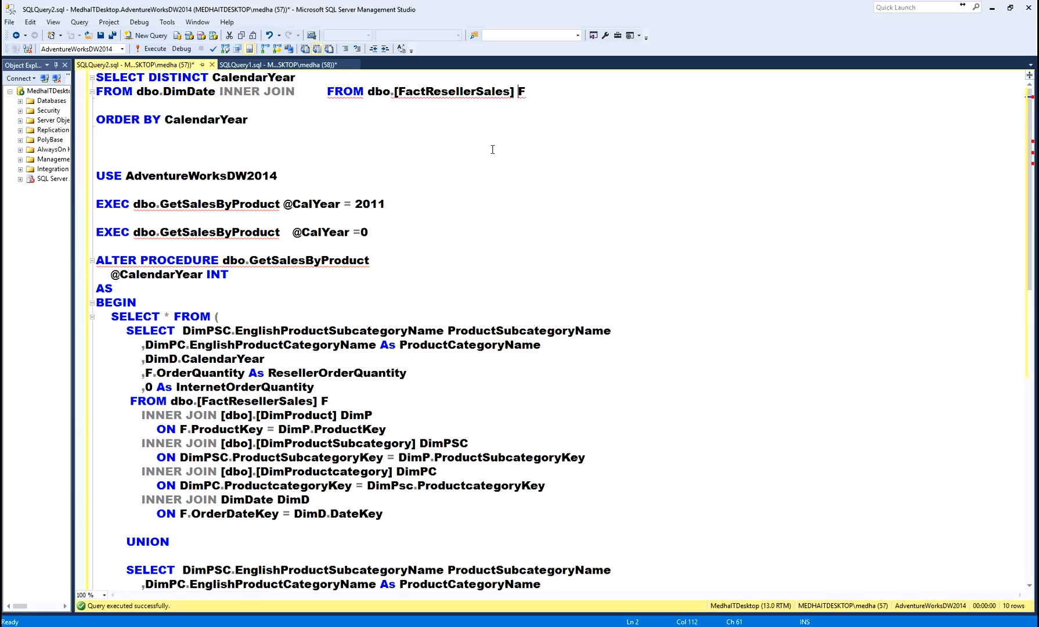
pyautogui.hotkey('ctrl', 'shift', 'Left')
pyautogui.press('Delete')
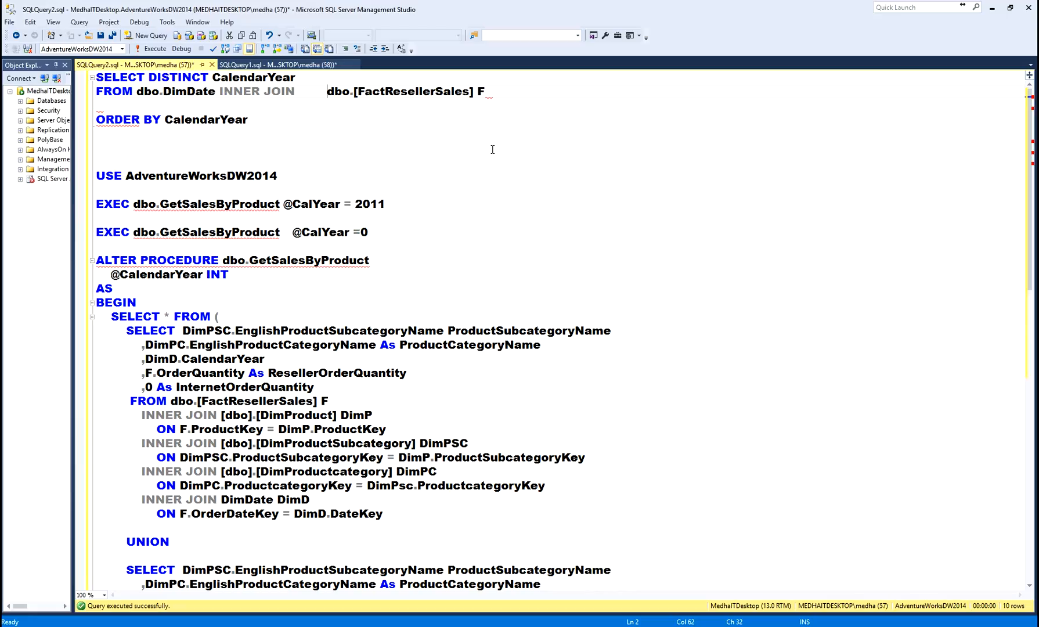
# Remove the unfinished INNER JOIN to the reseller sales table from the distinct-year query.
pyautogui.hotkey('shift', 'End')
pyautogui.press('Delete')
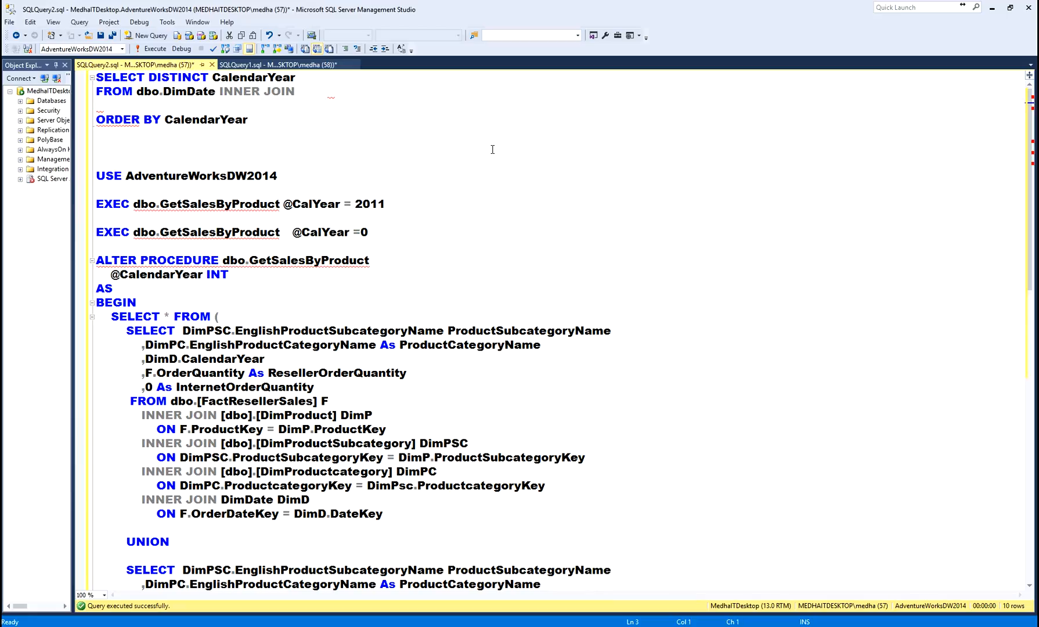
pyautogui.hotkey('ctrl', 'shift', 'Left')
pyautogui.hotkey('ctrl', 'shift', 'Left')
pyautogui.press('Delete')
# Filter the distinct-year query with WHERE CalendarYear BETWEEN 2010 AND 2014 and select the range condition.
pyautogui.press('Down')
pyautogui.write('WHERE C')
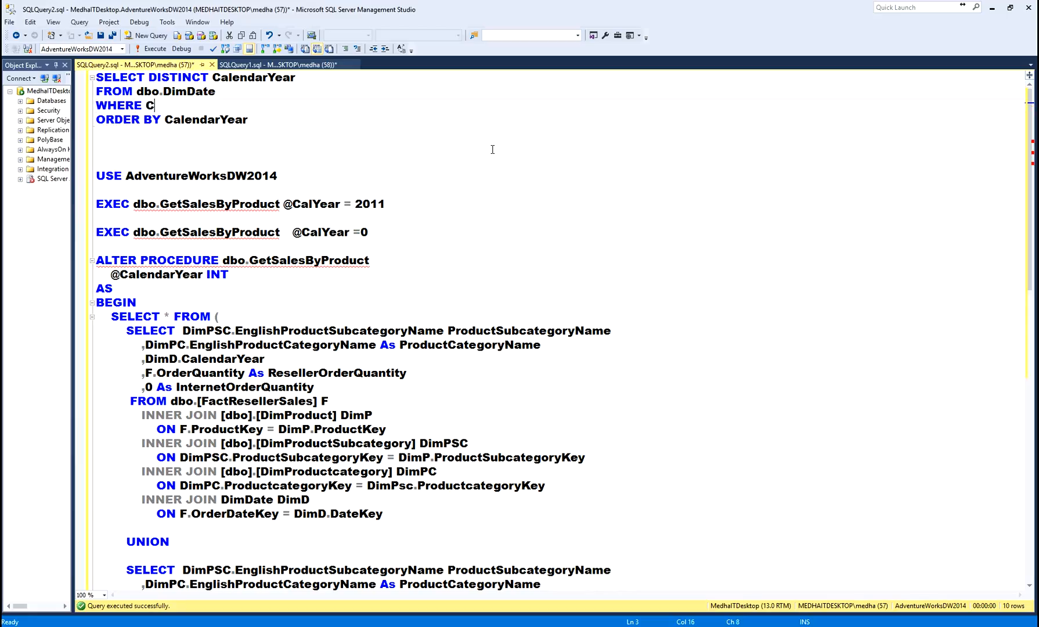
pyautogui.write('alen')
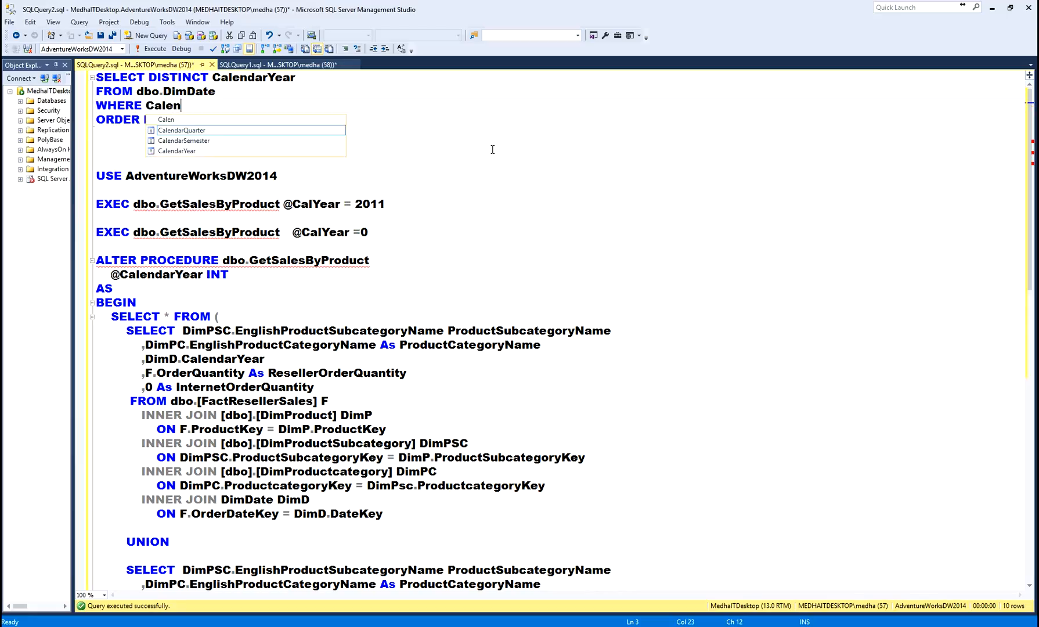
pyautogui.press('Down')
pyautogui.press('Down')
pyautogui.press('Tab')
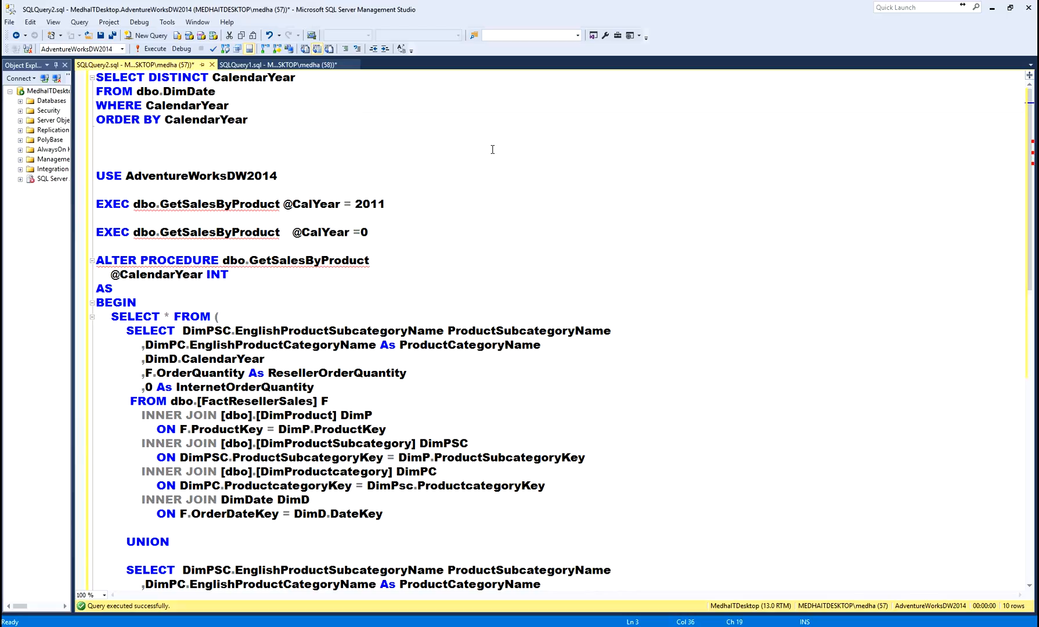
pyautogui.write('BETWEEN 2010 A')
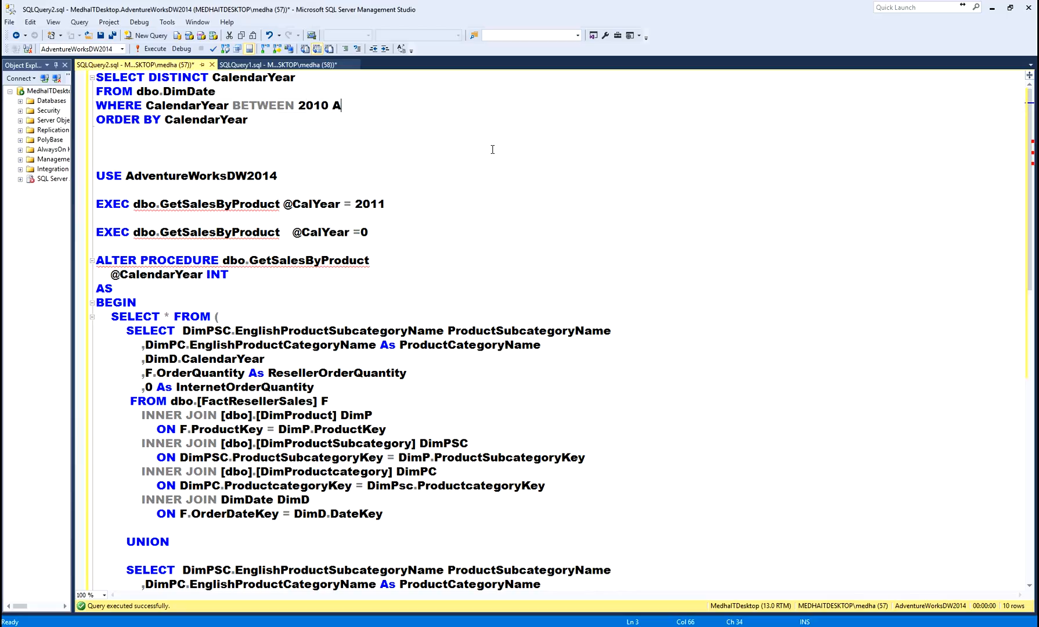
pyautogui.write('ND 2014')
pyautogui.hotkey('ctrl', 'shift', 'Left')
pyautogui.hotkey('ctrl', 'shift', 'Left')
pyautogui.hotkey('ctrl', 'shift', 'Left')
pyautogui.hotkey('ctrl', 'shift', 'Left')
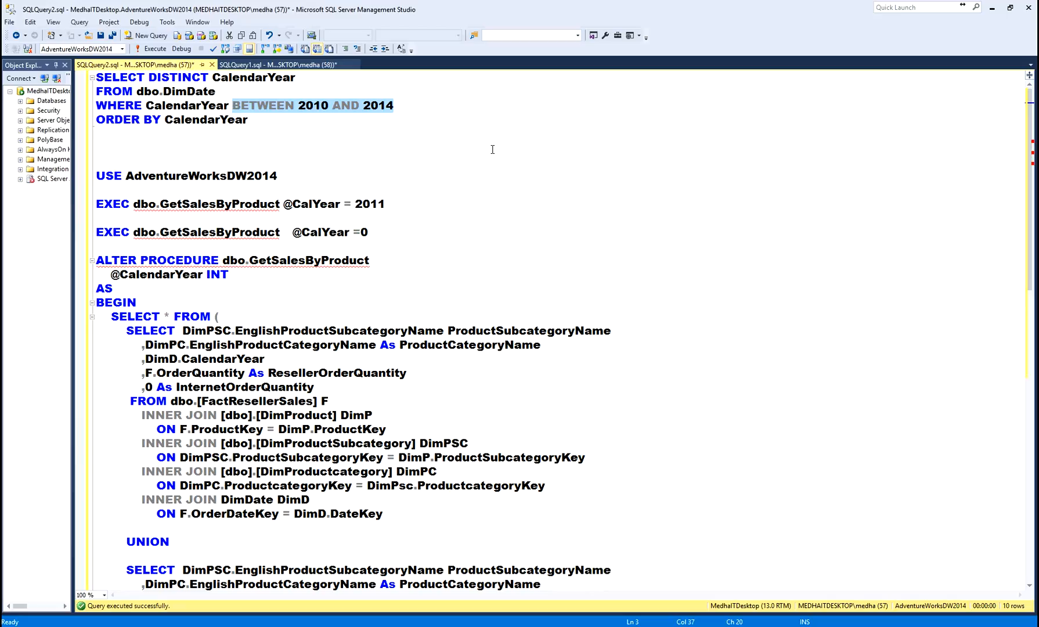
pyautogui.press('Down')
pyautogui.press('Down')
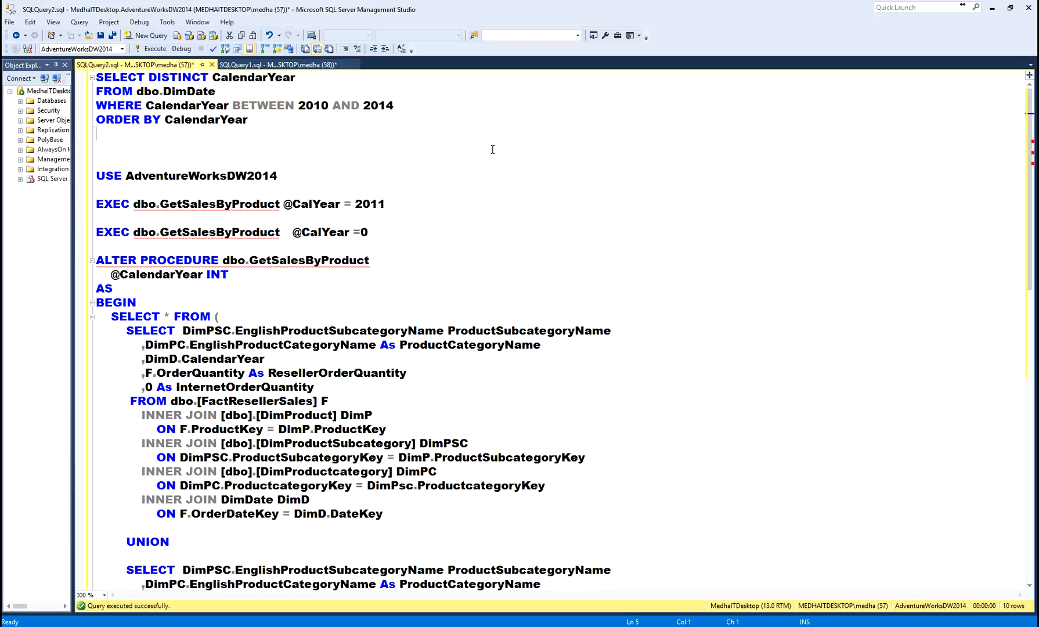
pyautogui.hotkey('shift', 'Up')
pyautogui.hotkey('shift', 'Up')
pyautogui.hotkey('shift', 'Up')
pyautogui.hotkey('shift', 'Up')
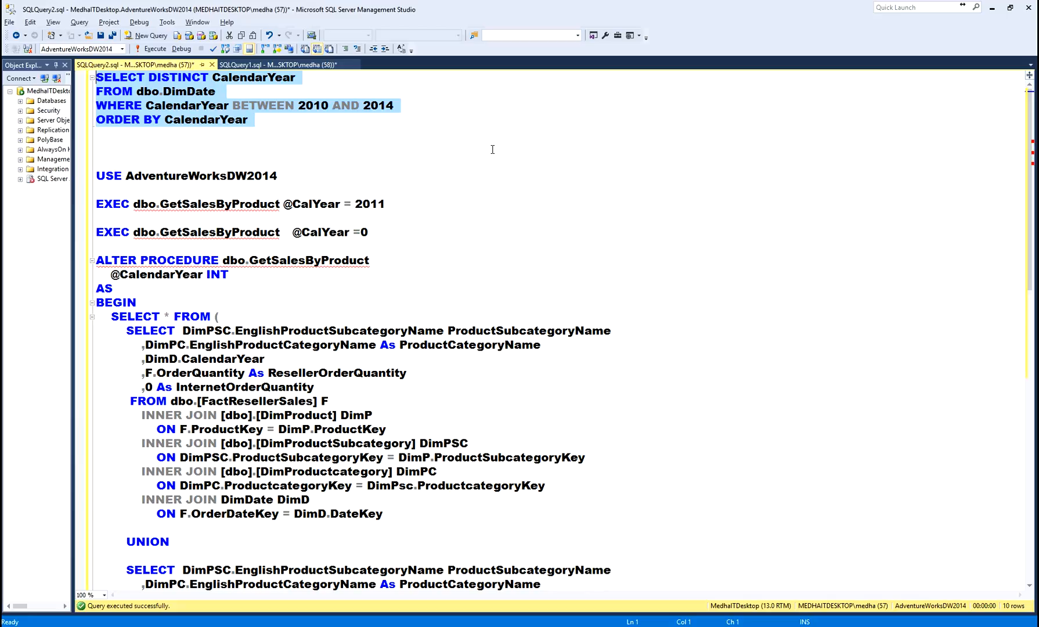
pyautogui.press('Down')
pyautogui.press('Down')
pyautogui.press('Down')
pyautogui.press('Down')
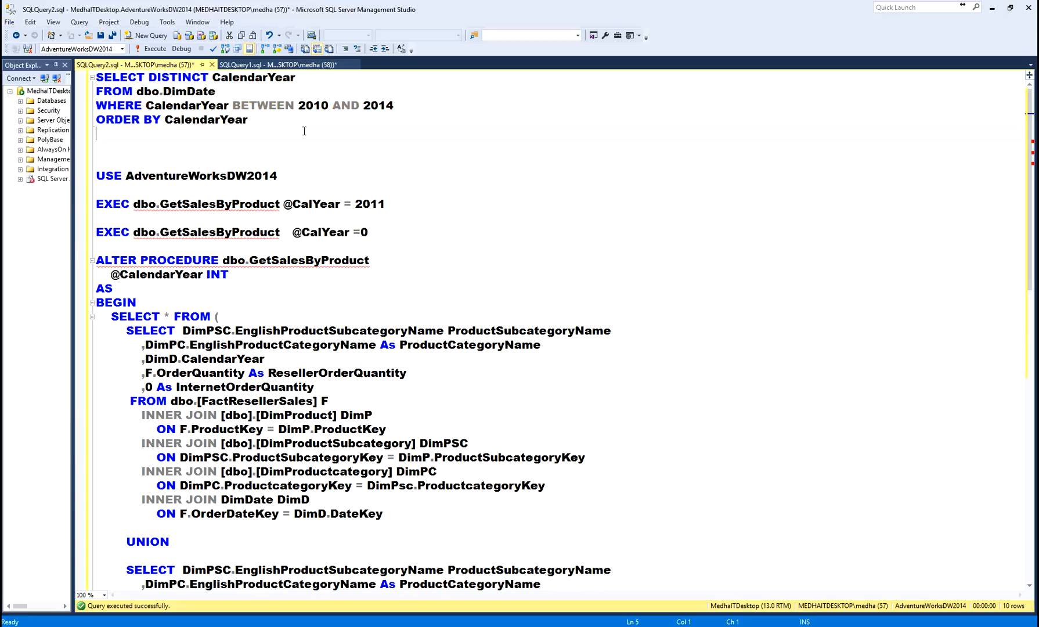
pyautogui.doubleClick(202, 106)
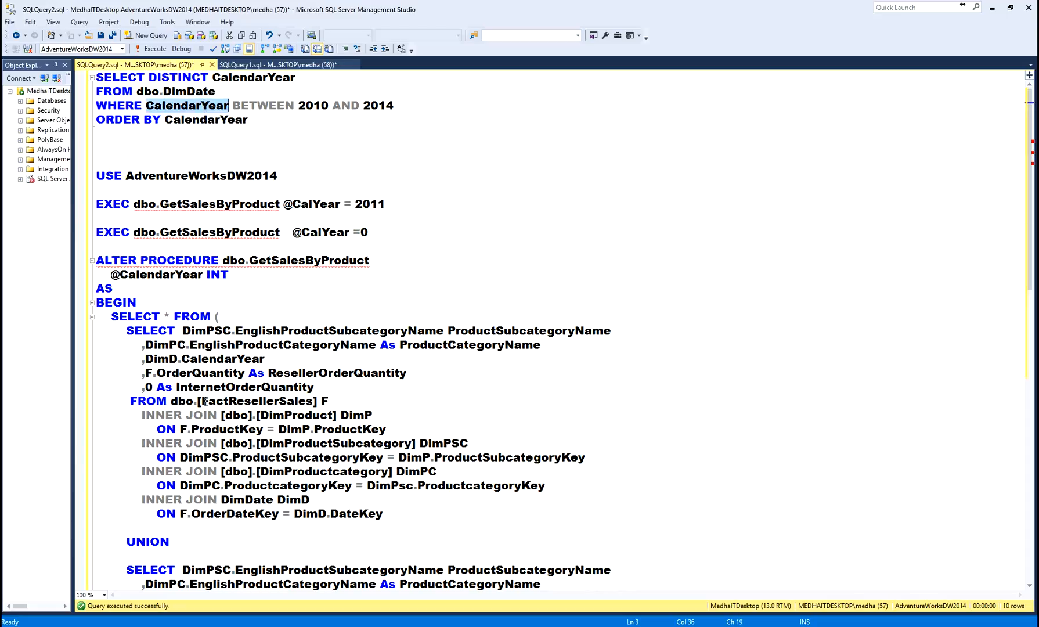
pyautogui.moveTo(198, 401); pyautogui.dragTo(320, 405)
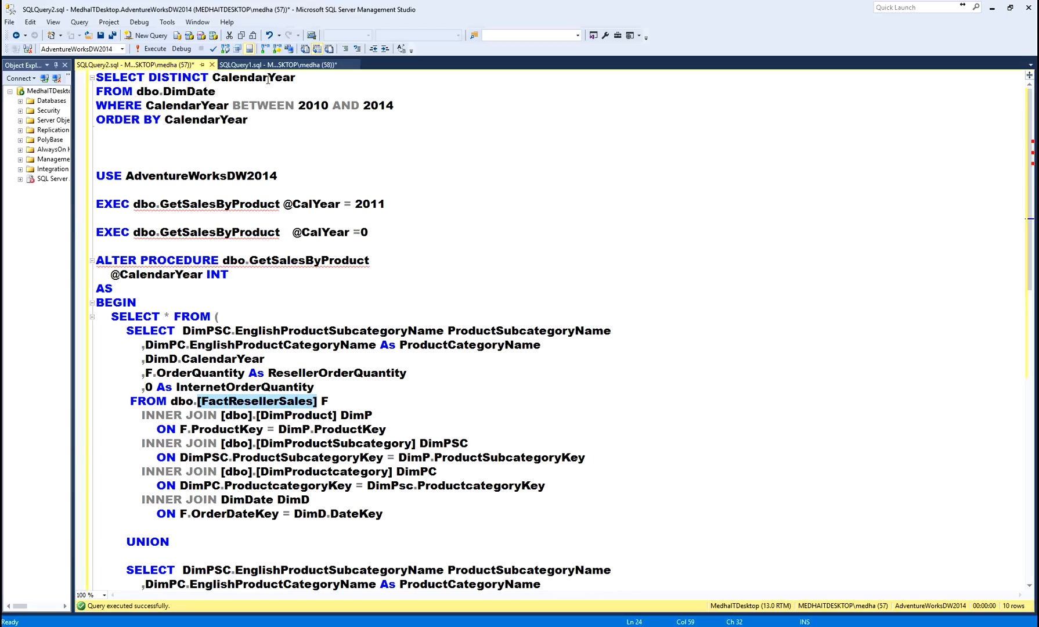
# Copy the complete distinct-year query from SELECT DISTINCT through ORDER BY and switch to the report in Visual Studio.
pyautogui.moveTo(264, 123); pyautogui.dragTo(98, 77)
pyautogui.hotkey('ctrl', 'c')
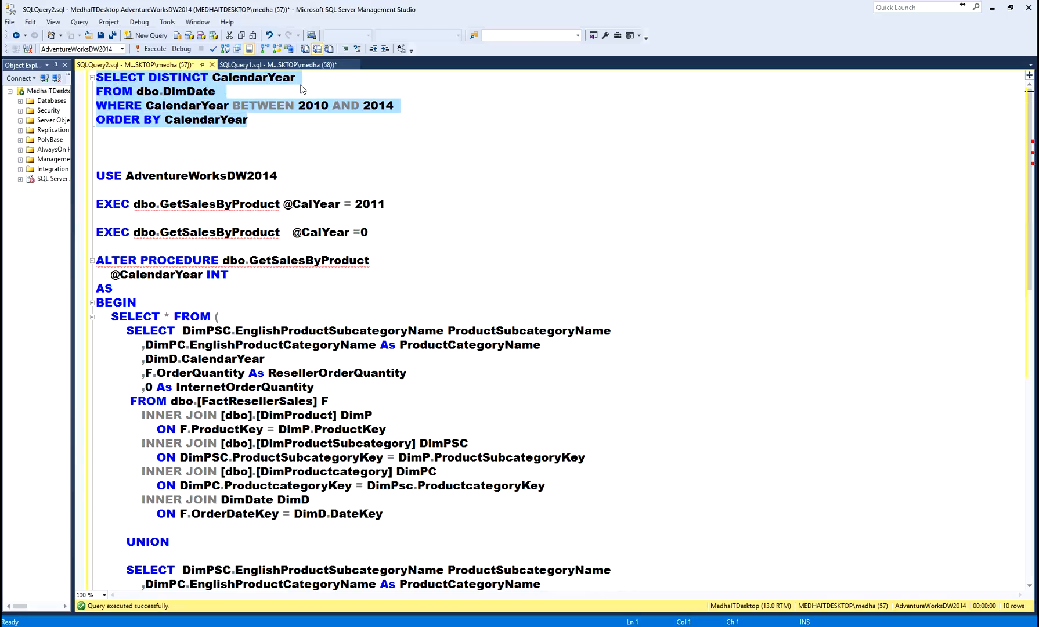
pyautogui.hotkey('alt', 'Tab')
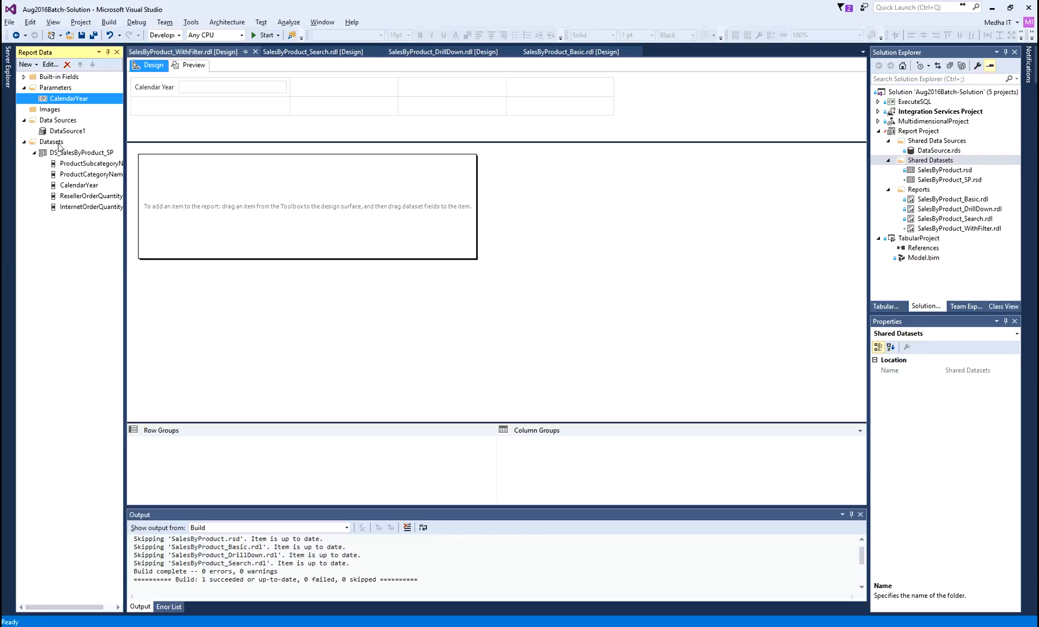
# Start a new dataset embedded in the report and name it DS_Years.
pyautogui.click(59, 143)
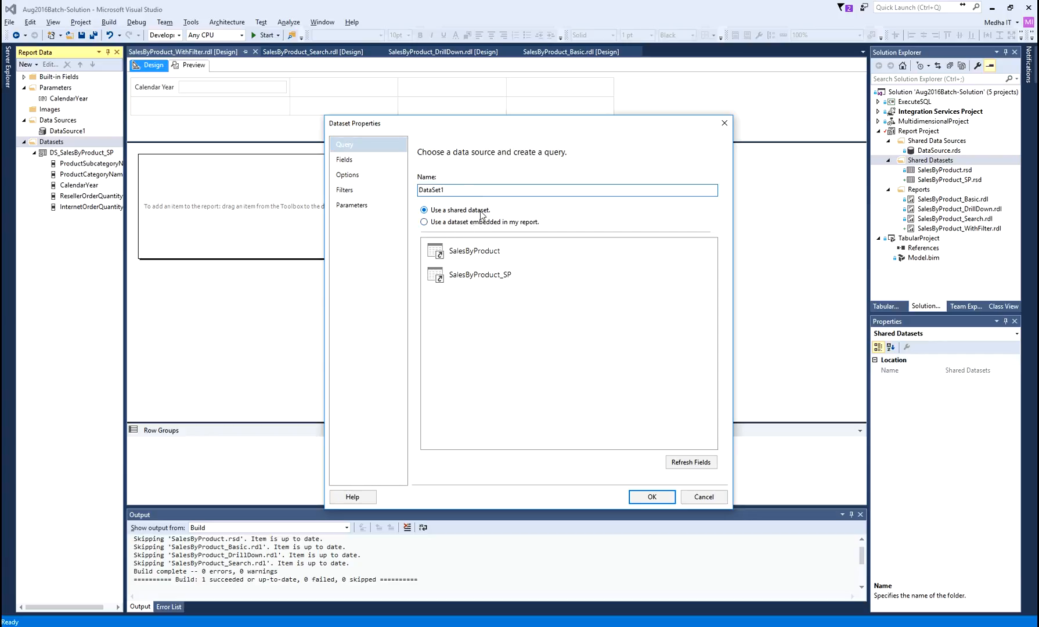
pyautogui.click(425, 223)
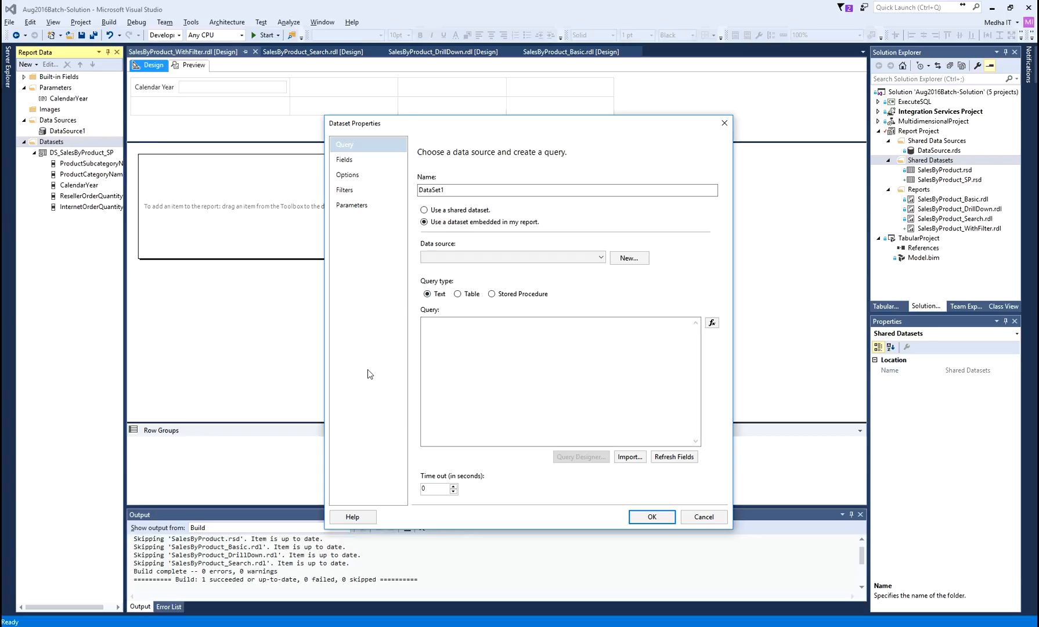
pyautogui.moveTo(473, 191); pyautogui.dragTo(367, 191)
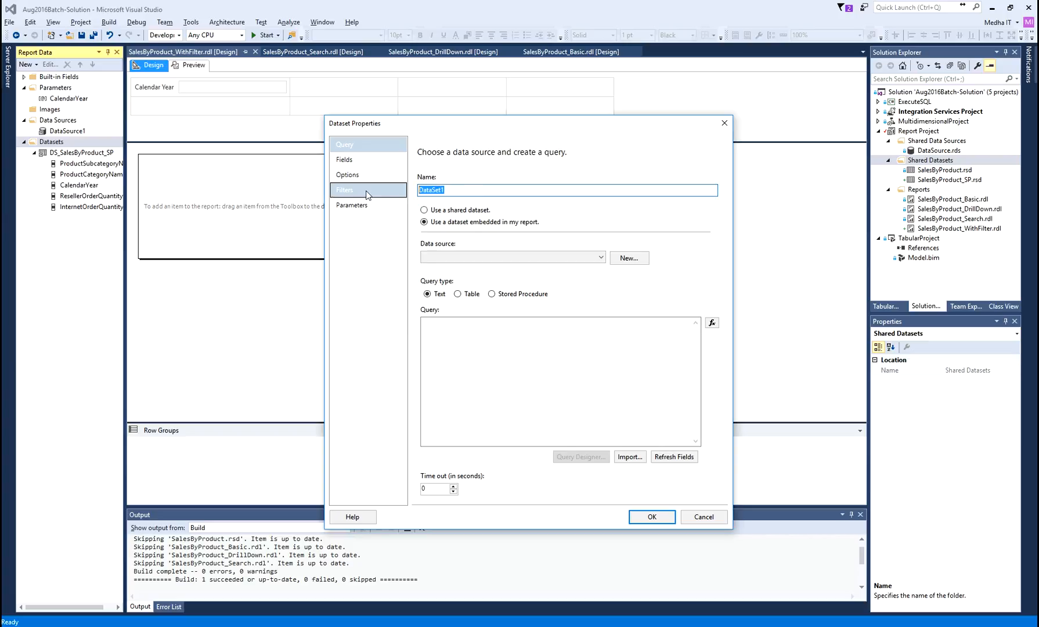
pyautogui.write('DS_')
pyautogui.write('Clan')
pyautogui.write('dar')
pyautogui.hotkey('shift', 'Home')
pyautogui.hotkey('shift', 'Right')
pyautogui.hotkey('shift', 'Right')
pyautogui.hotkey('shift', 'Right')
pyautogui.write('GetYear')
pyautogui.press('Left')
pyautogui.hotkey('shift', 'Left')
pyautogui.hotkey('shift', 'Left')
pyautogui.hotkey('shift', 'Left')
pyautogui.press('BackSpace')
pyautogui.press('End')
pyautogui.write('s')
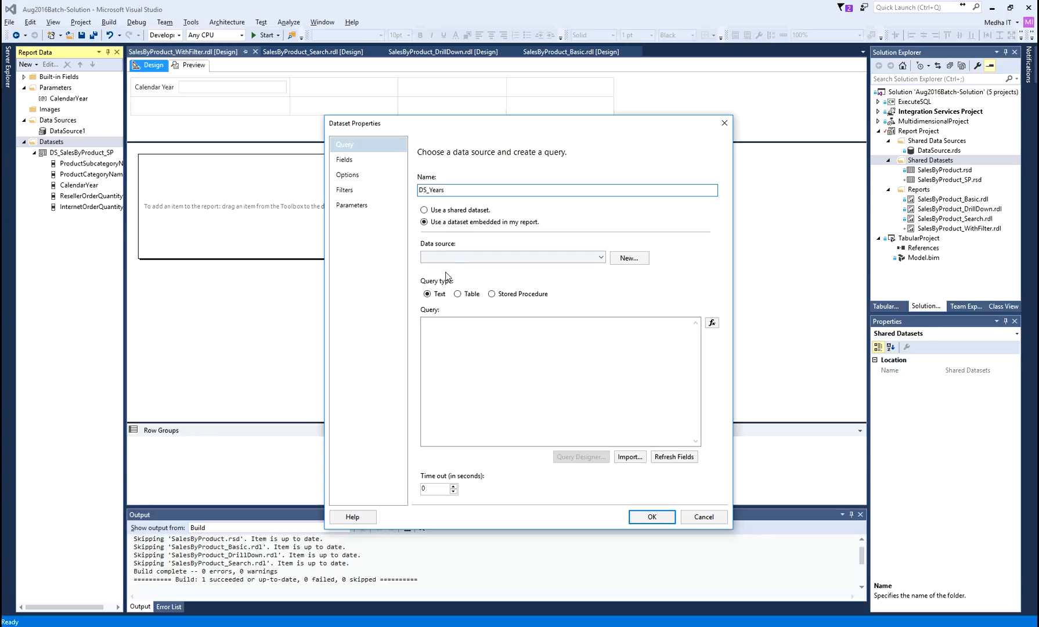
# Paste the copied SELECT DISTINCT CalendarYear query as the text query of DS_Years.
pyautogui.click(521, 350)
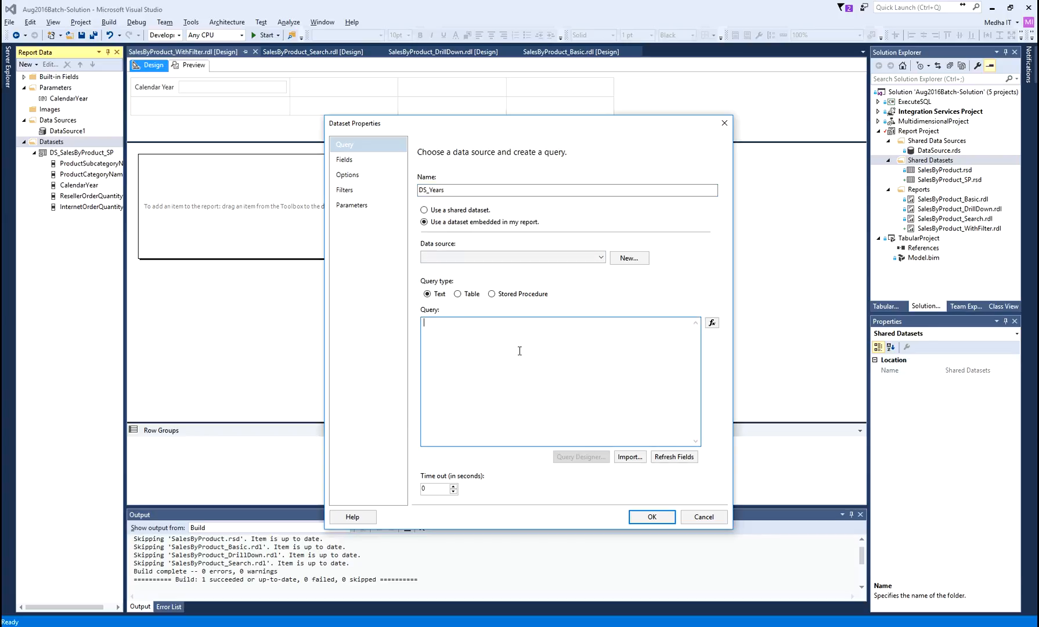
pyautogui.hotkey('ctrl', 'v')
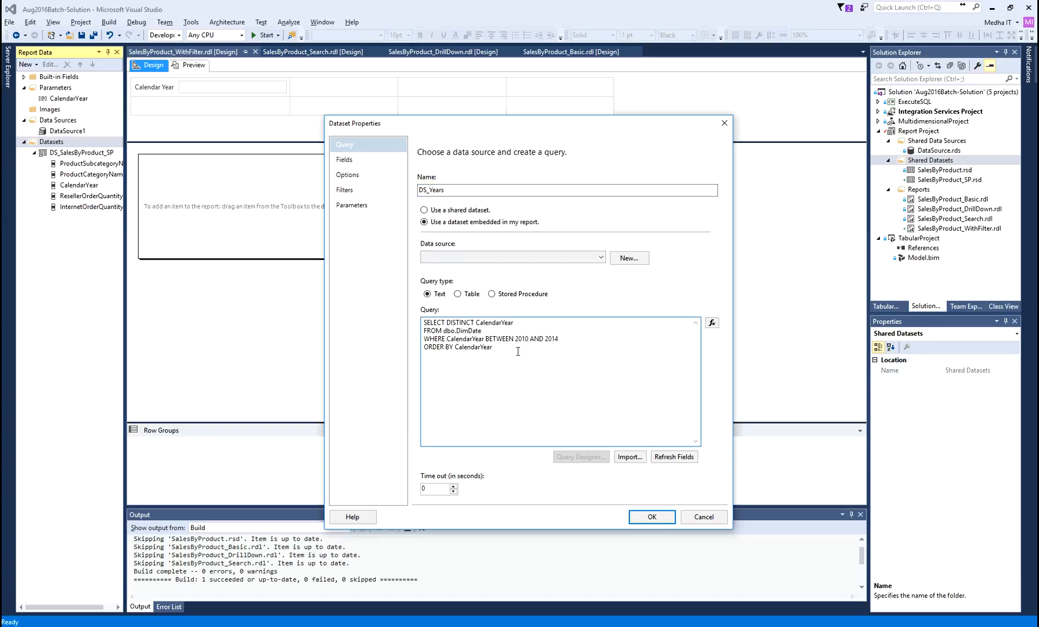
pyautogui.hotkey('ctrl', 'a')
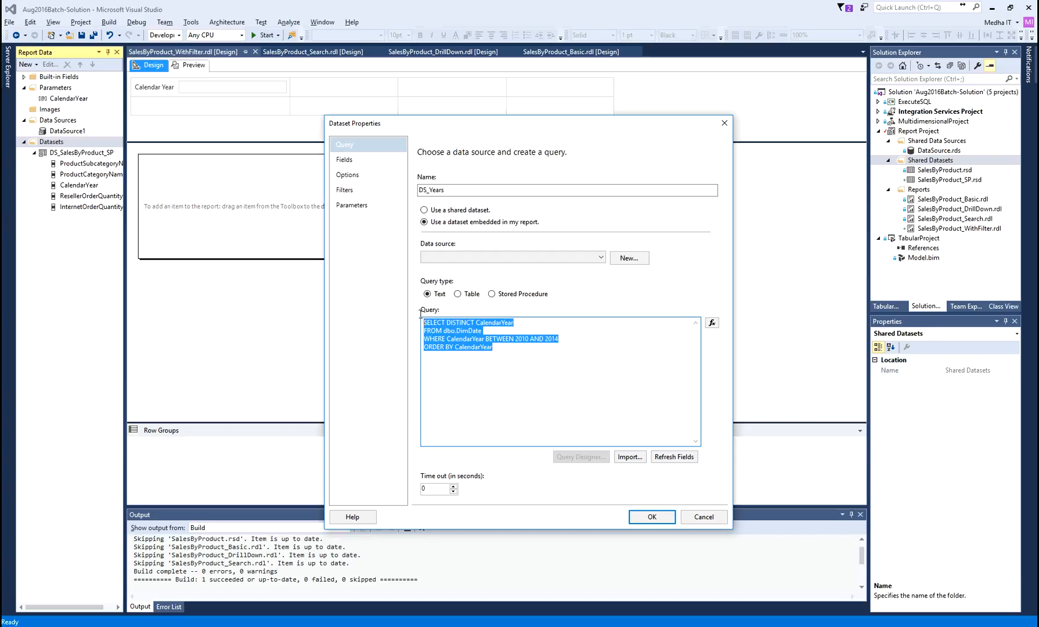
pyautogui.click(503, 351)
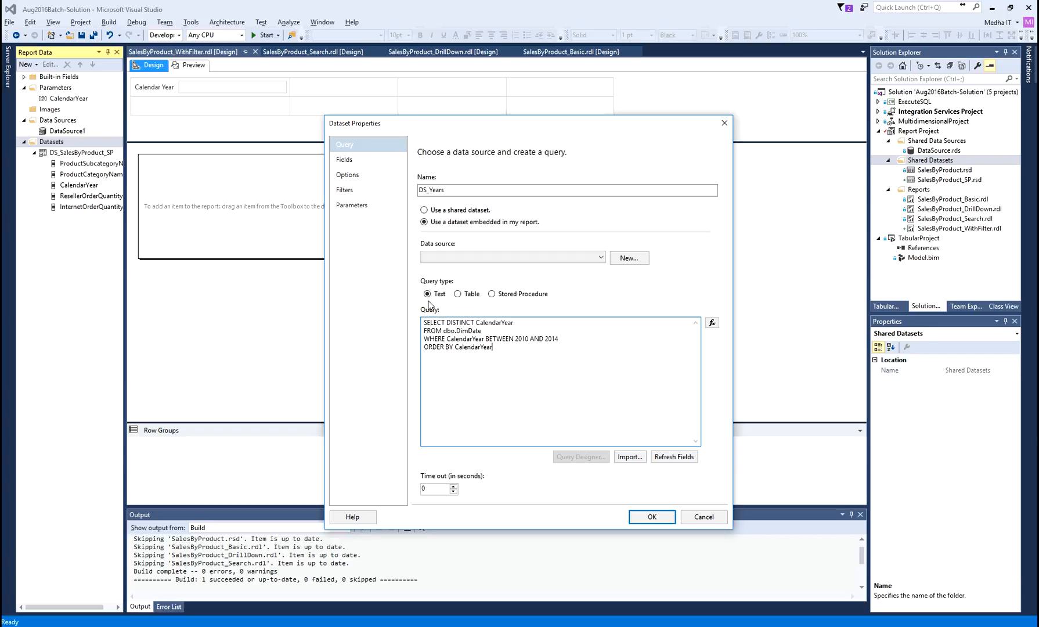
pyautogui.moveTo(509, 351); pyautogui.dragTo(405, 312)
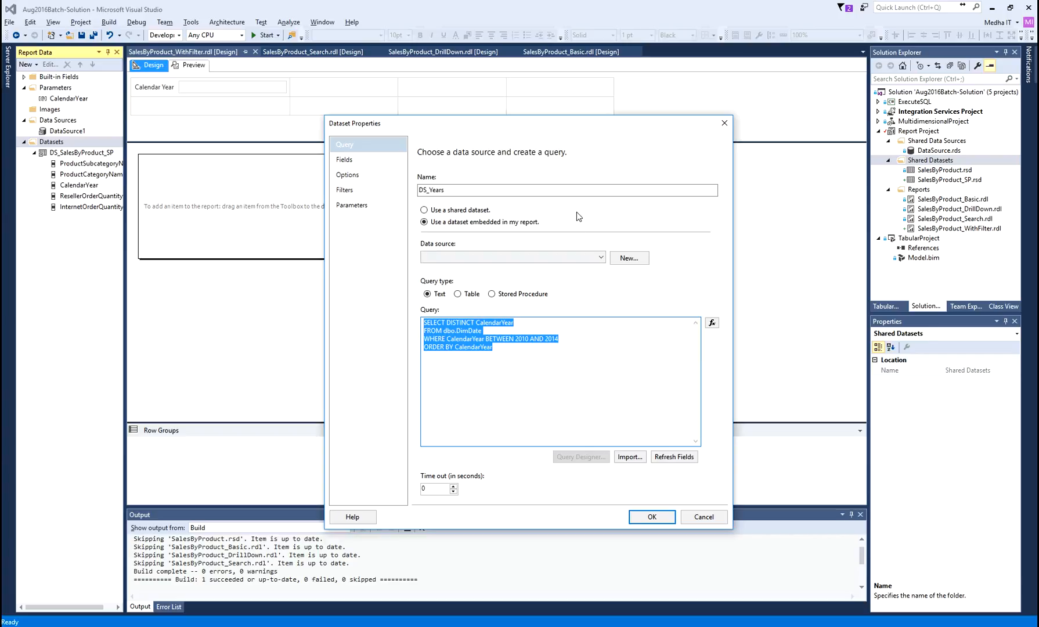
pyautogui.click(365, 159)
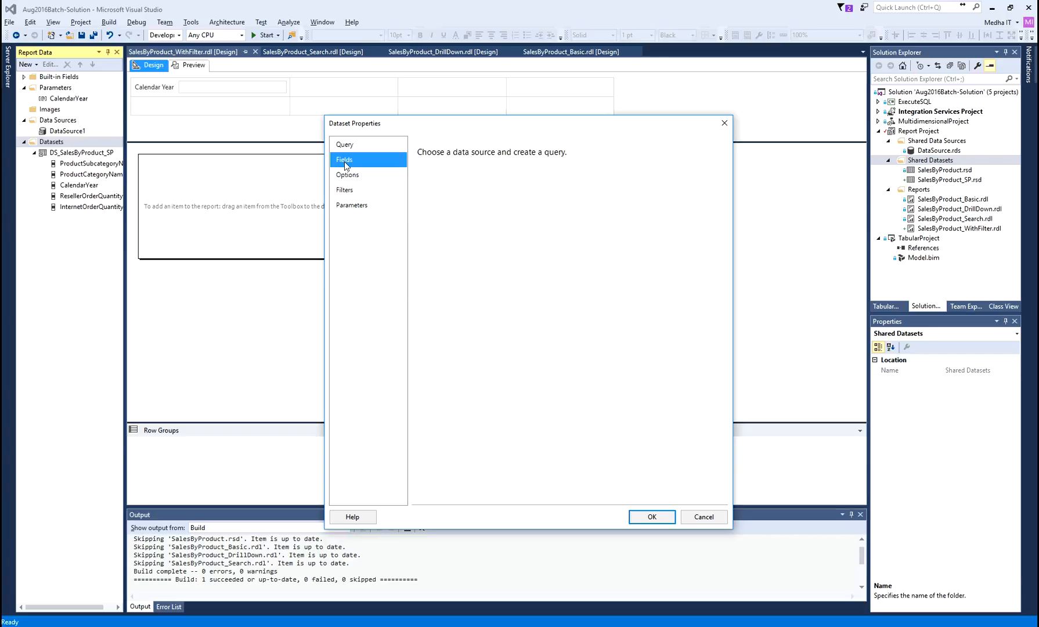
pyautogui.click(347, 175)
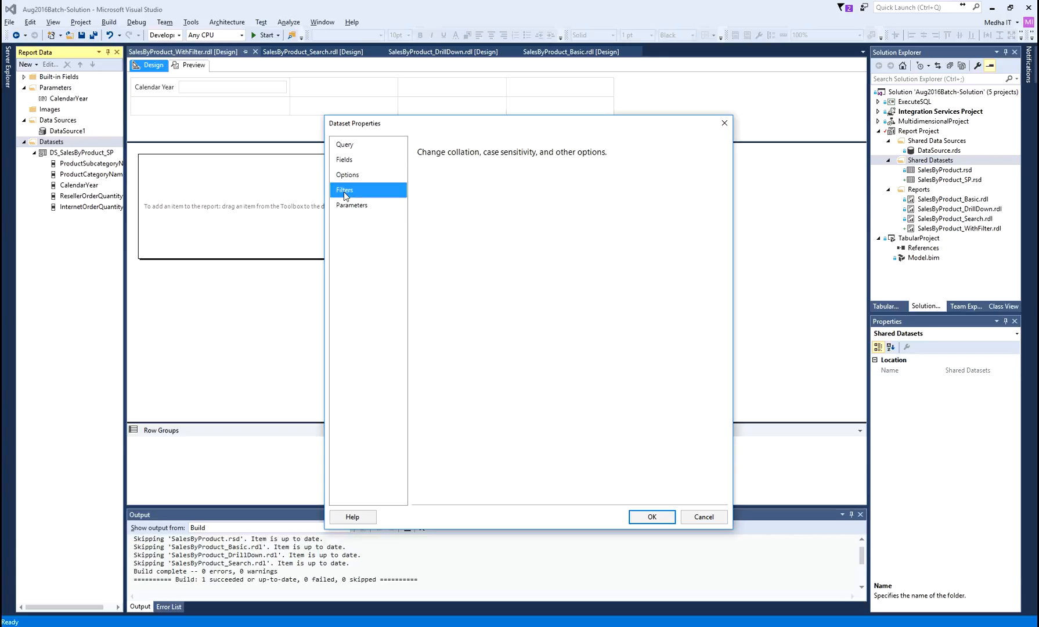
pyautogui.click(347, 189)
pyautogui.click(350, 206)
pyautogui.click(353, 144)
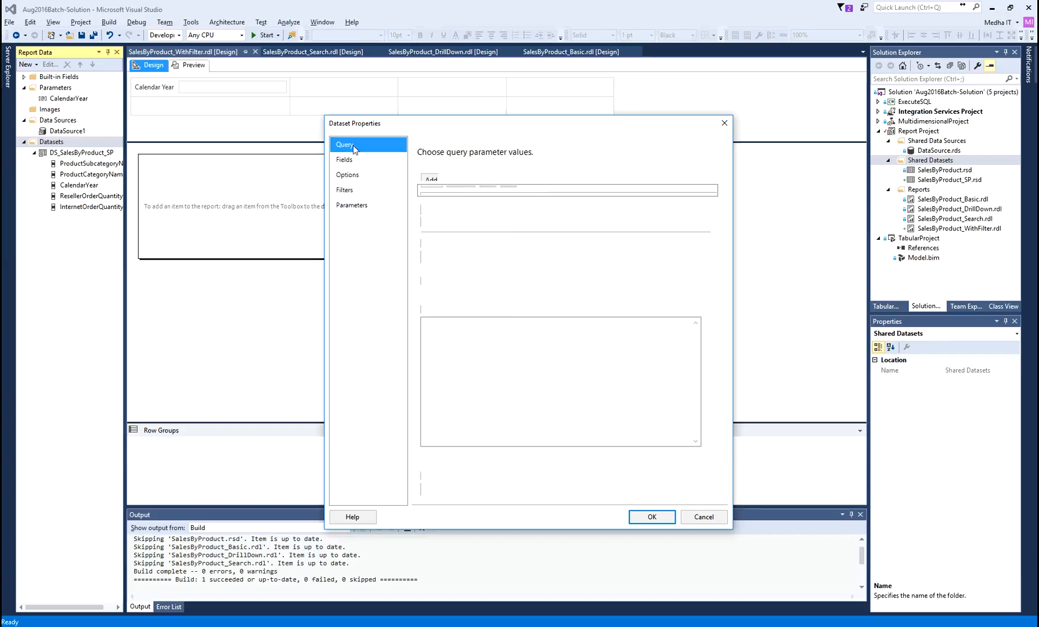
# Assign DataSource1 as the data source of DS_Years and create the dataset.
pyautogui.click(651, 516)
pyautogui.click(619, 318)
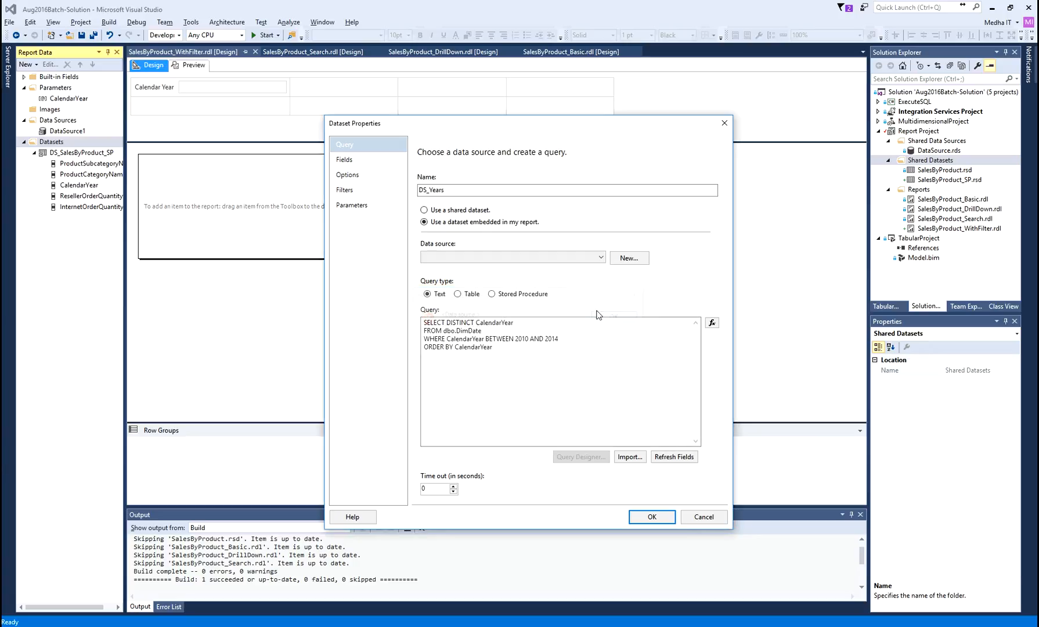
pyautogui.click(601, 258)
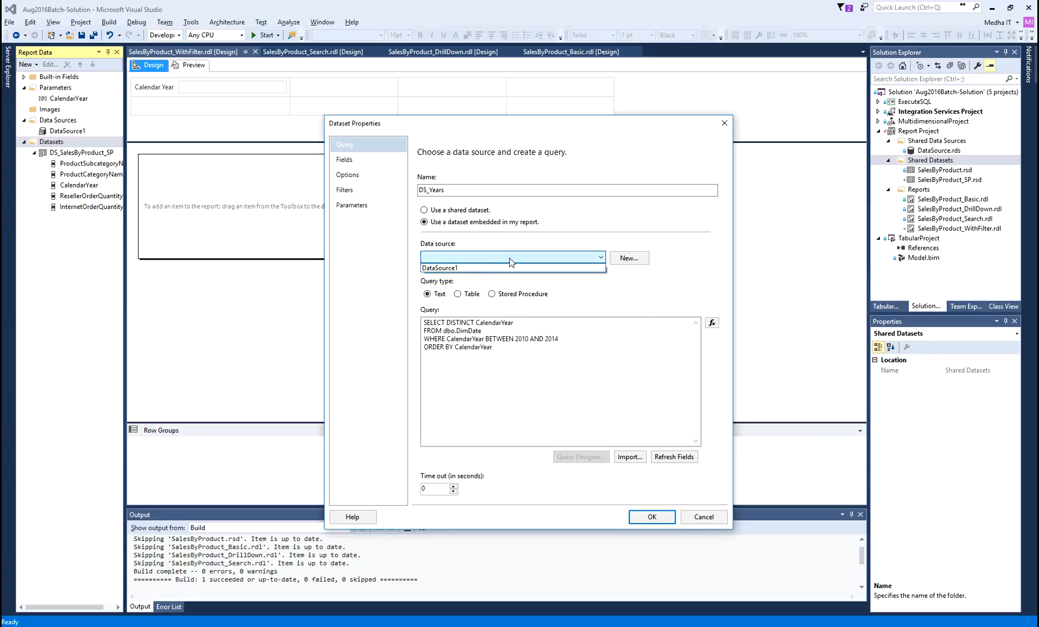
pyautogui.click(466, 269)
pyautogui.click(652, 516)
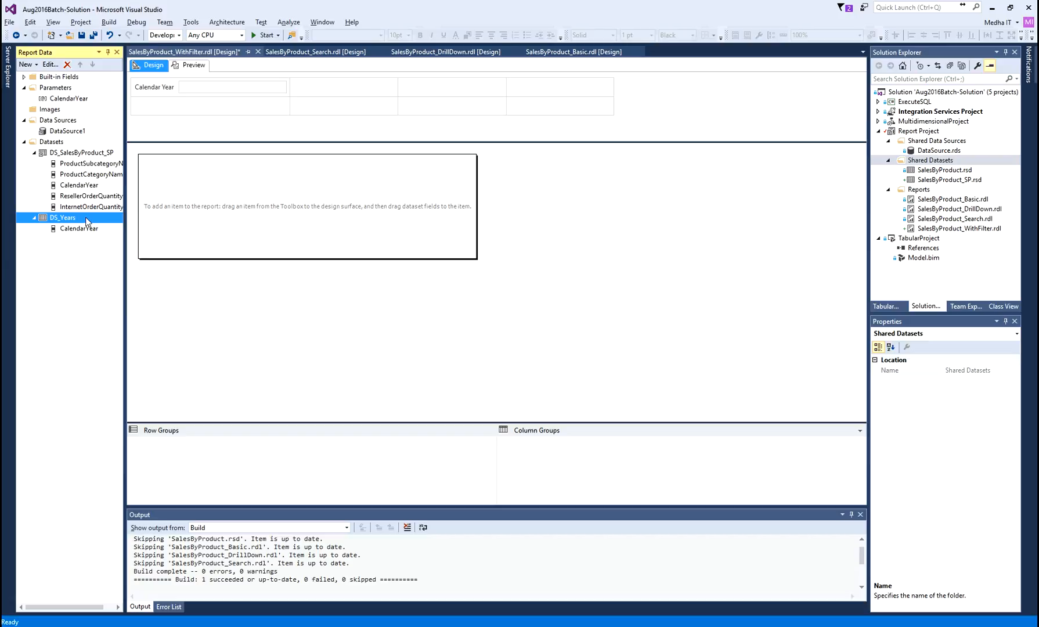
# Set the CalendarYear report parameter to get its available values from a query, using the DS_Years dataset.
pyautogui.click(65, 100)
pyautogui.rightClick(64, 98)
pyautogui.click(98, 123)
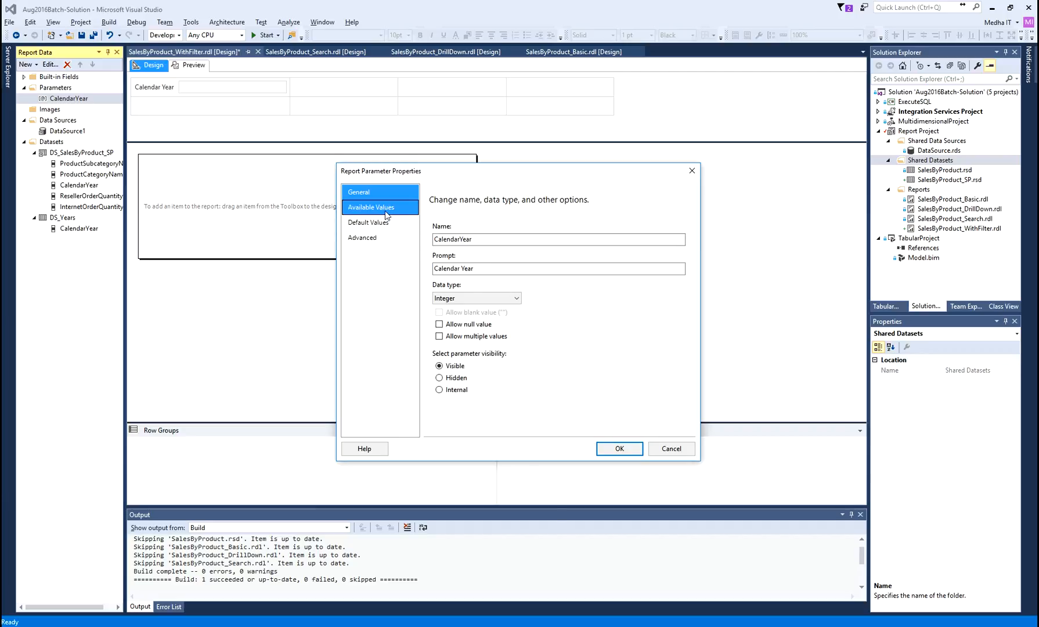
pyautogui.click(384, 210)
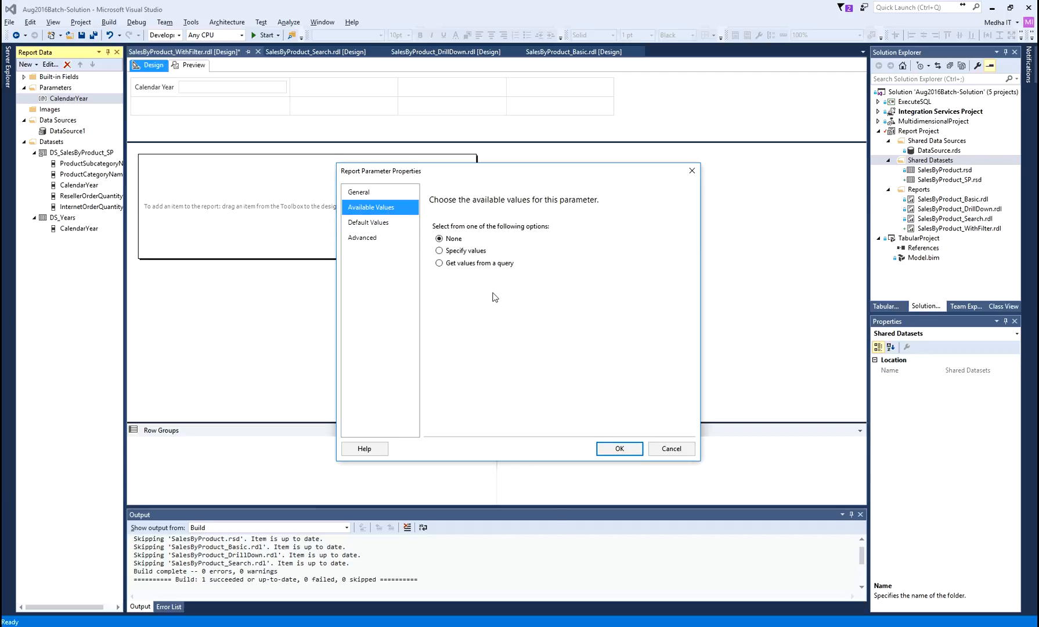
pyautogui.click(439, 263)
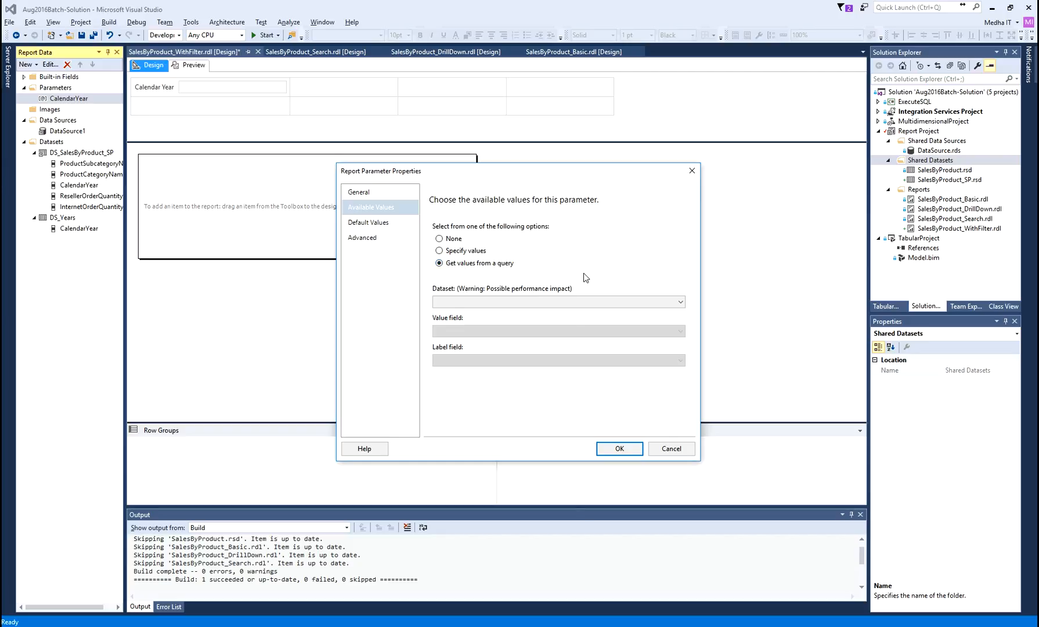
pyautogui.click(678, 302)
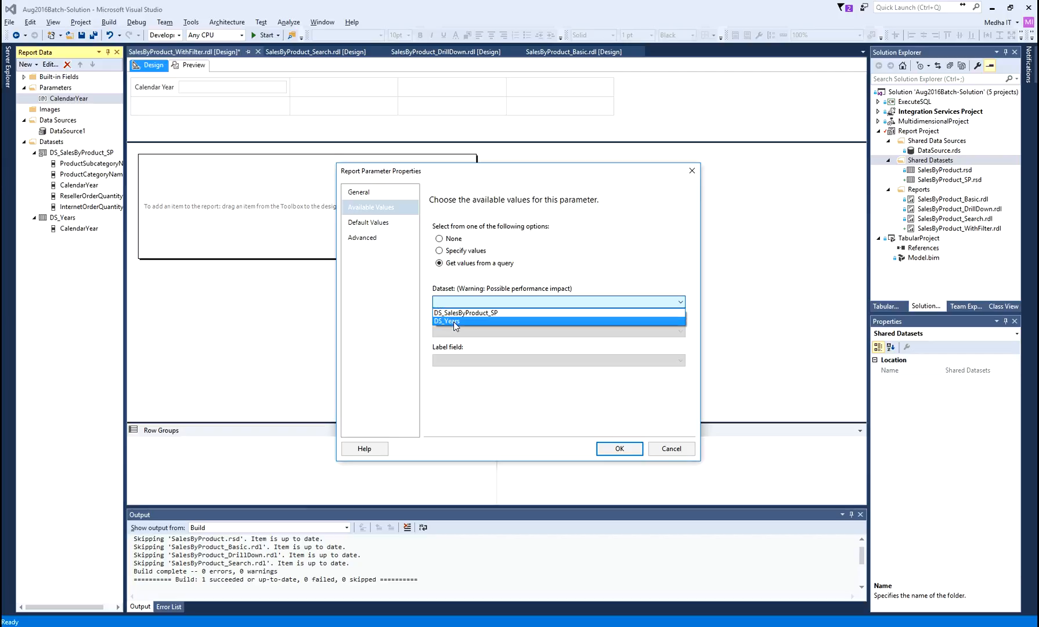
pyautogui.click(454, 323)
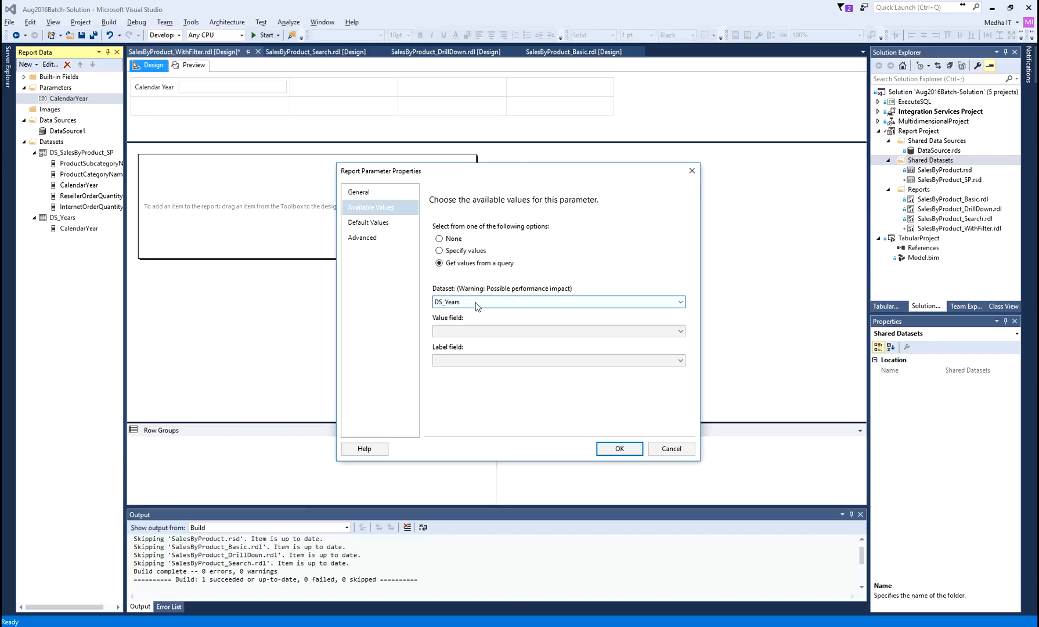
# Choose CalendarYear as both the value field and the label field for the parameter's available values and apply the settings.
pyautogui.click(680, 331)
pyautogui.click(470, 344)
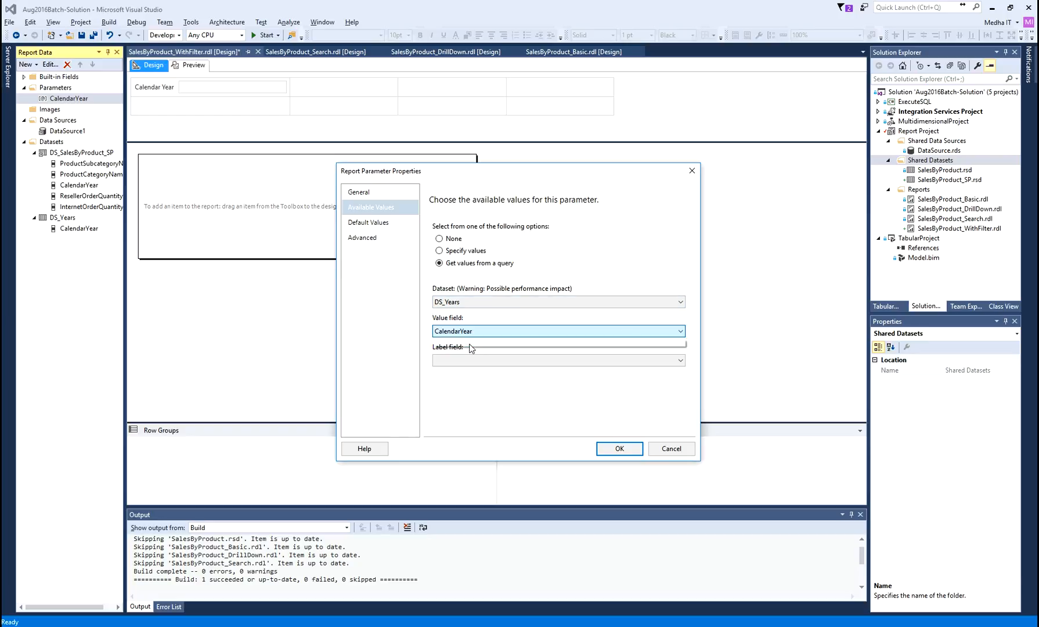
pyautogui.click(681, 360)
pyautogui.click(538, 372)
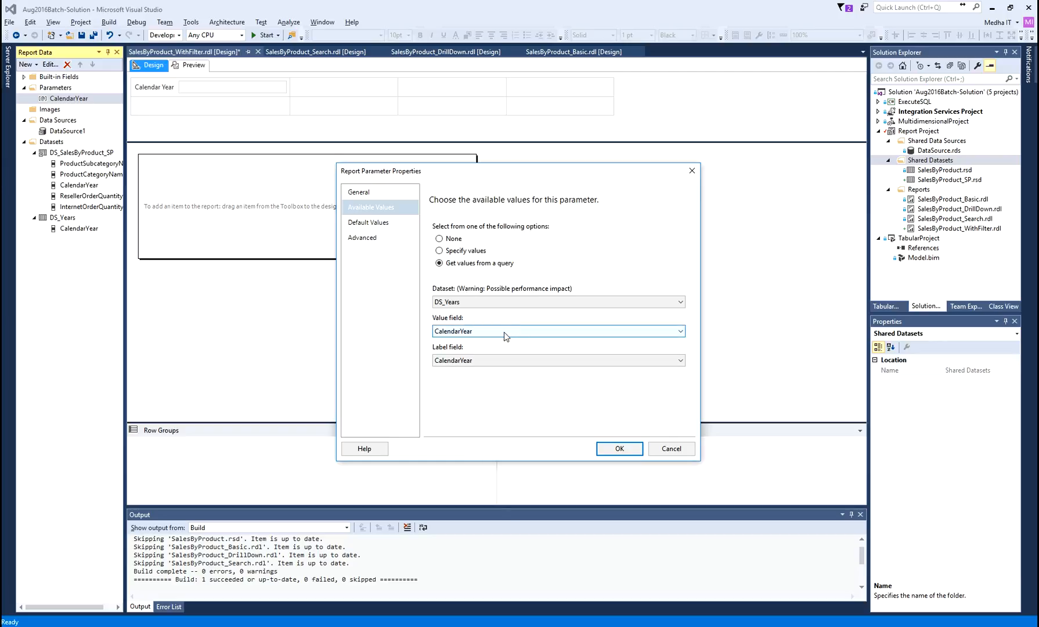
pyautogui.click(619, 448)
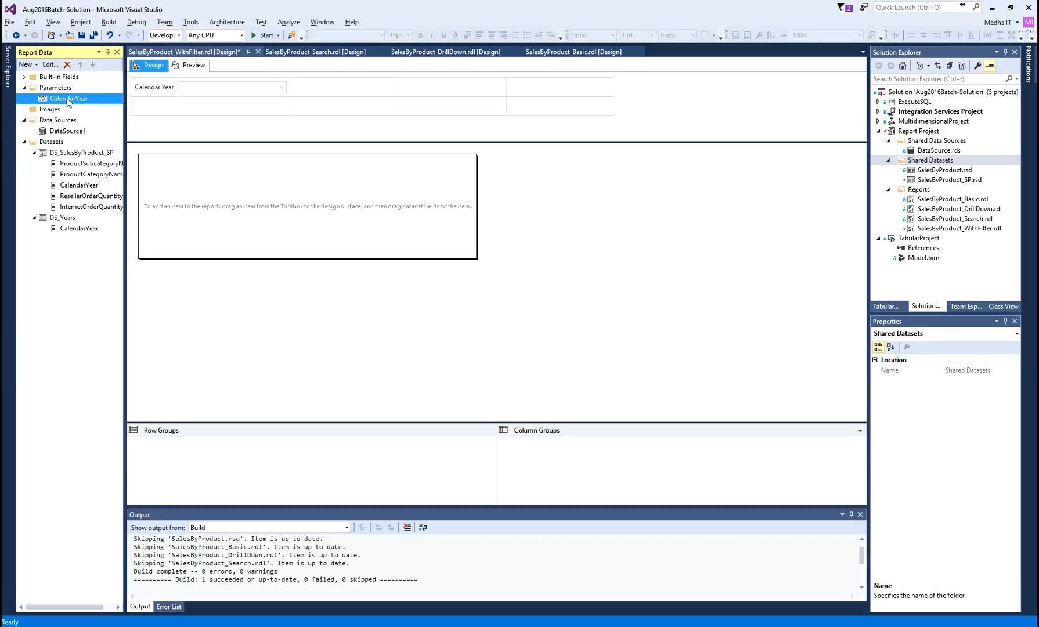
# Examine how the query parameter of the DS_SalesByProduct_SP dataset is mapped to the report parameter.
pyautogui.rightClick(69, 154)
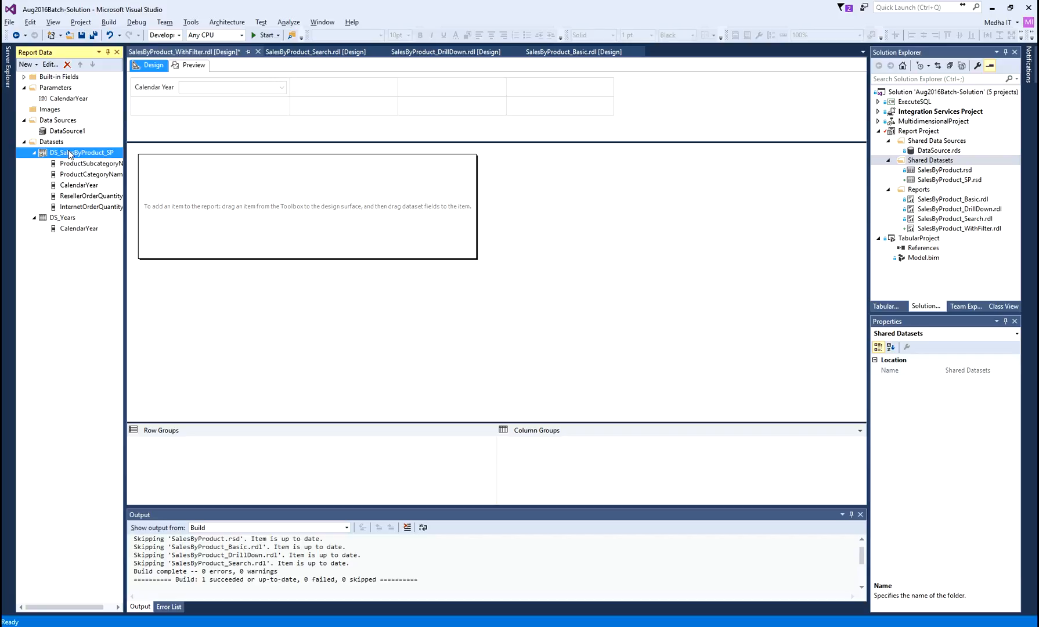
pyautogui.click(104, 201)
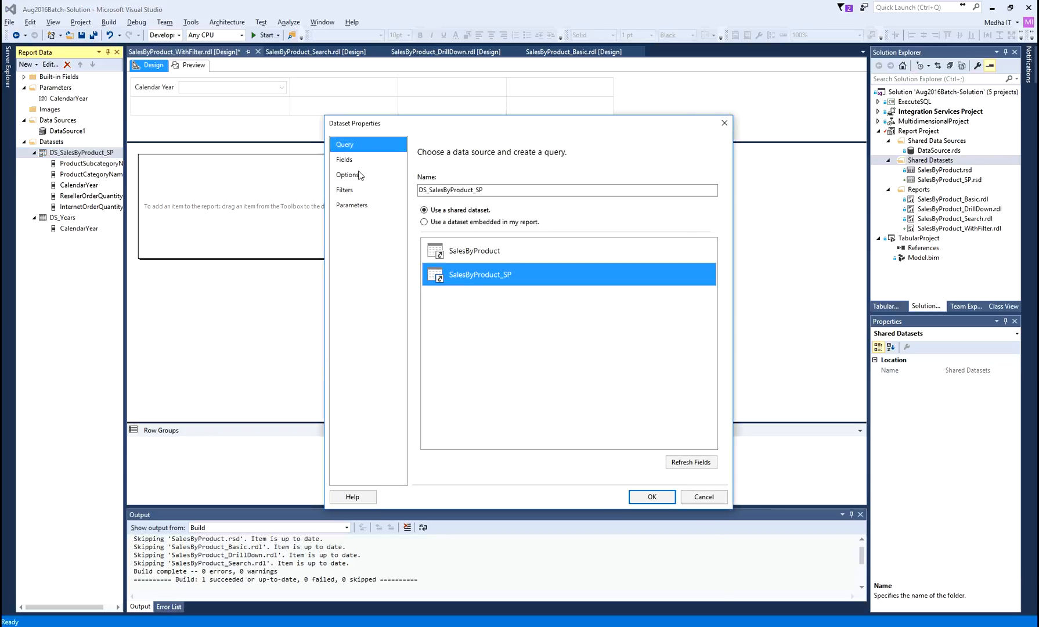
pyautogui.click(358, 205)
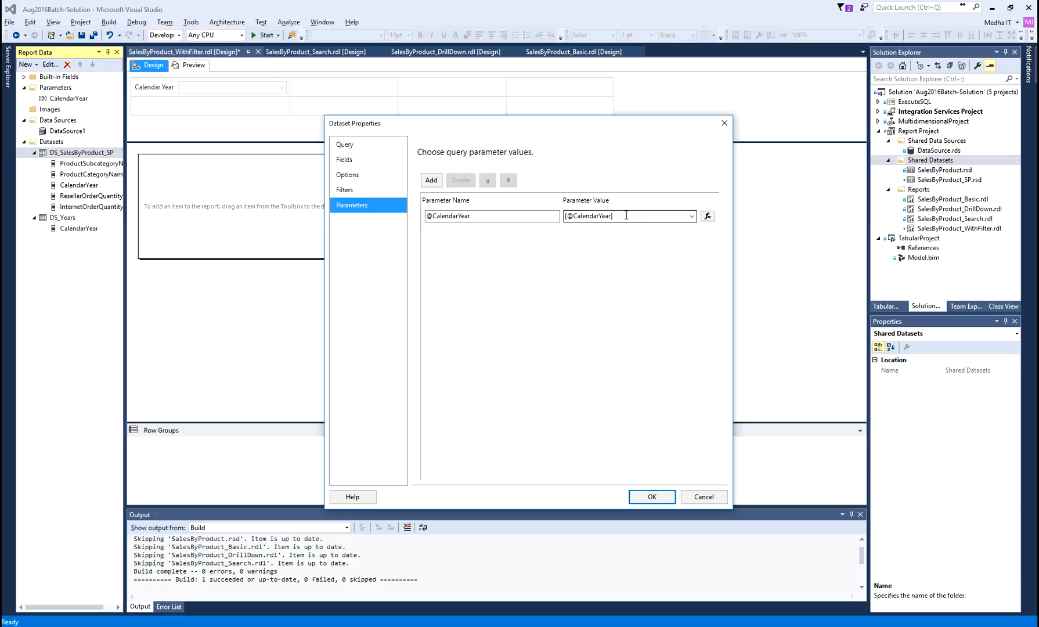
pyautogui.click(428, 216)
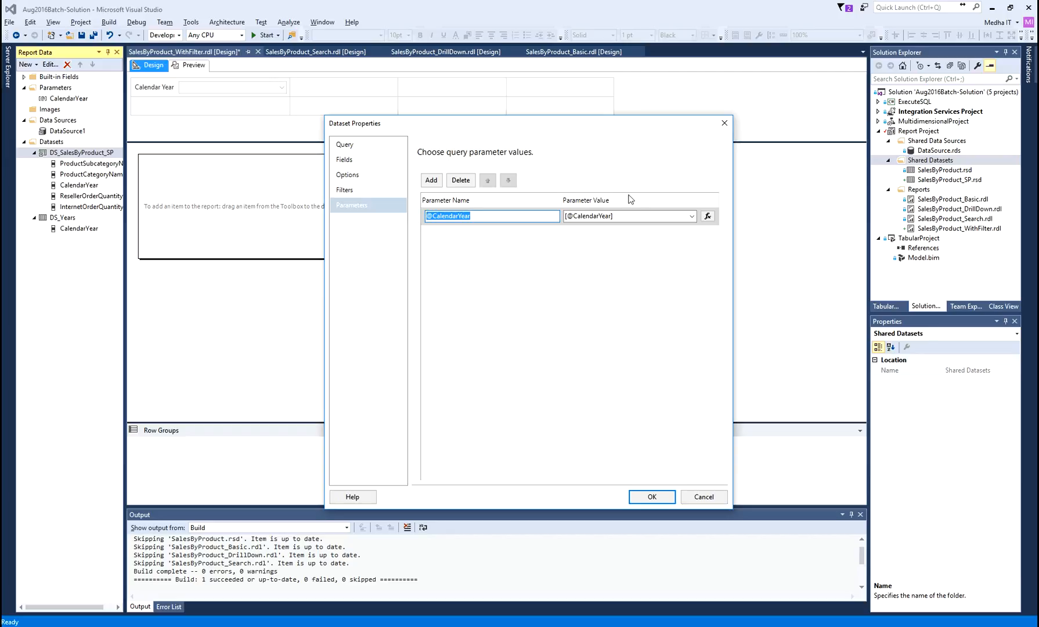
pyautogui.click(623, 216)
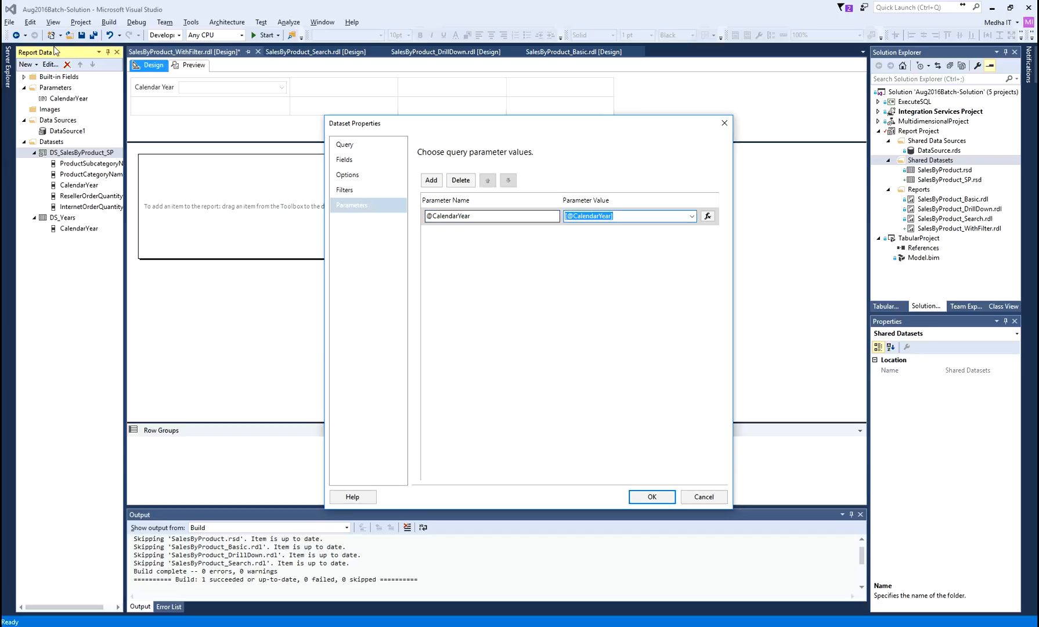
pyautogui.click(569, 216)
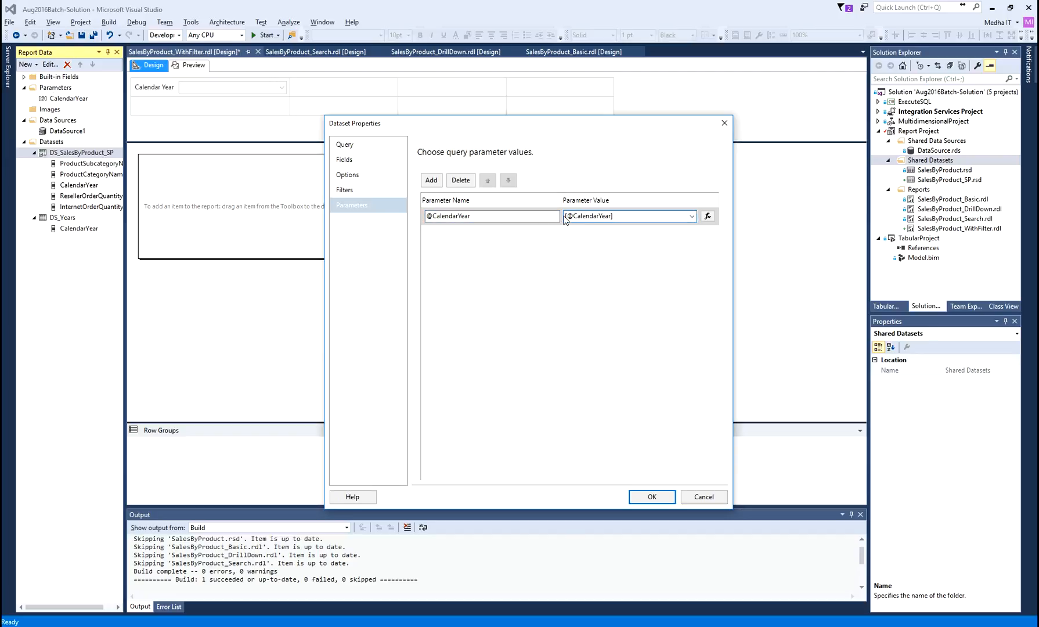
pyautogui.moveTo(573, 216); pyautogui.dragTo(566, 219)
pyautogui.click(652, 496)
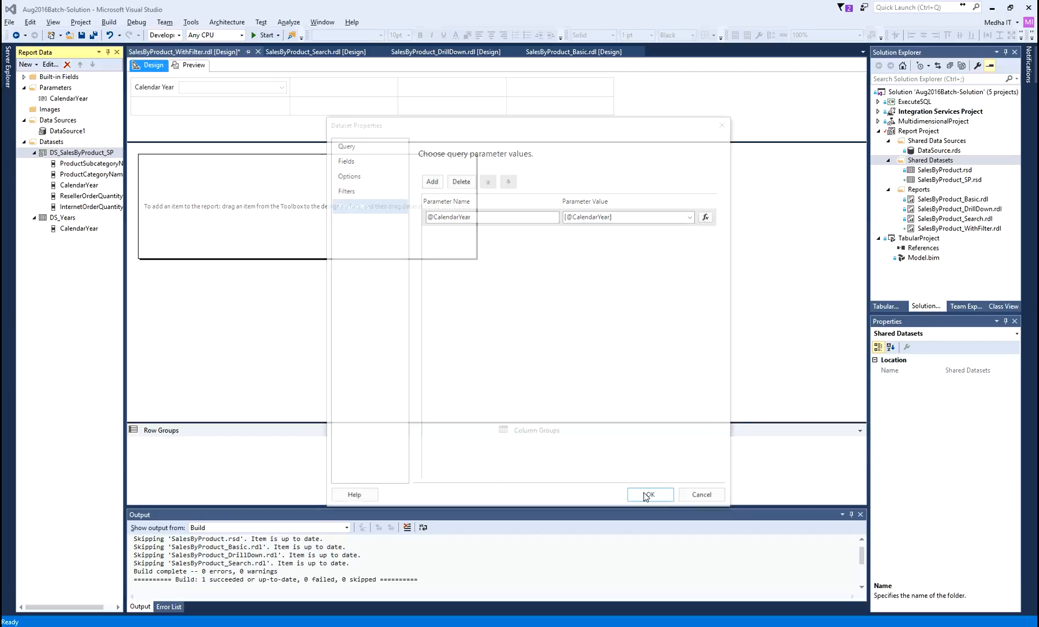
# Preview the report and try 2012, 2014 and 2011 as values of the Calendar Year parameter.
pyautogui.click(194, 65)
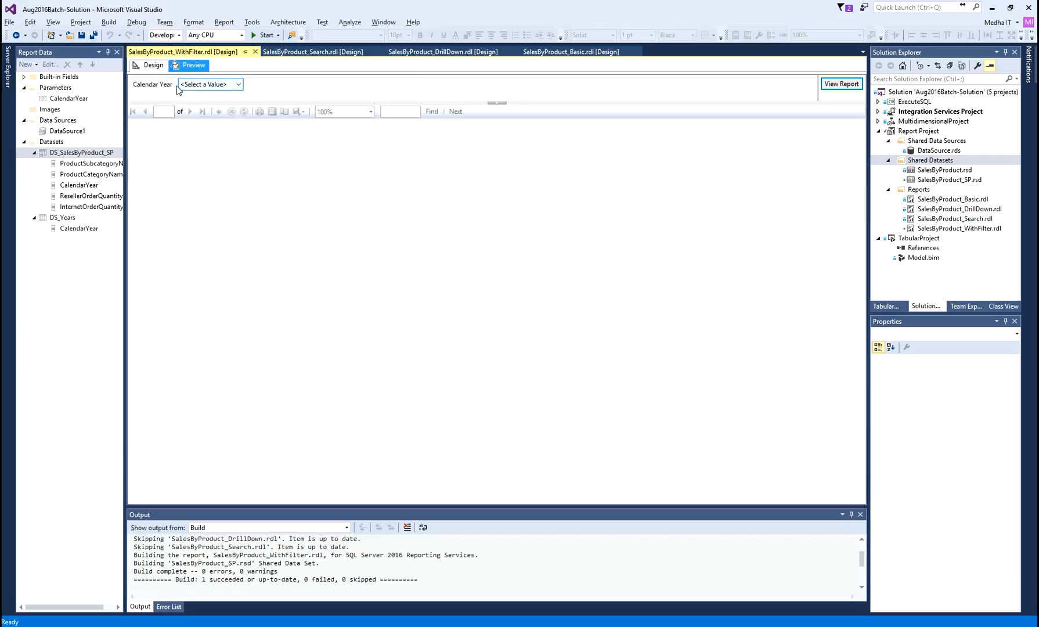
pyautogui.click(238, 85)
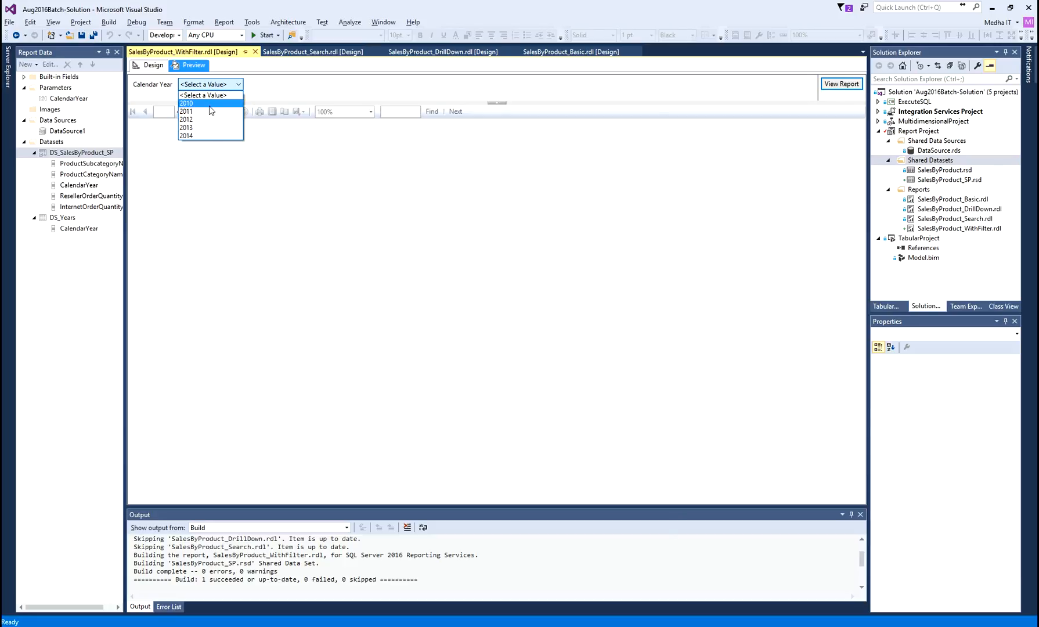
pyautogui.click(200, 119)
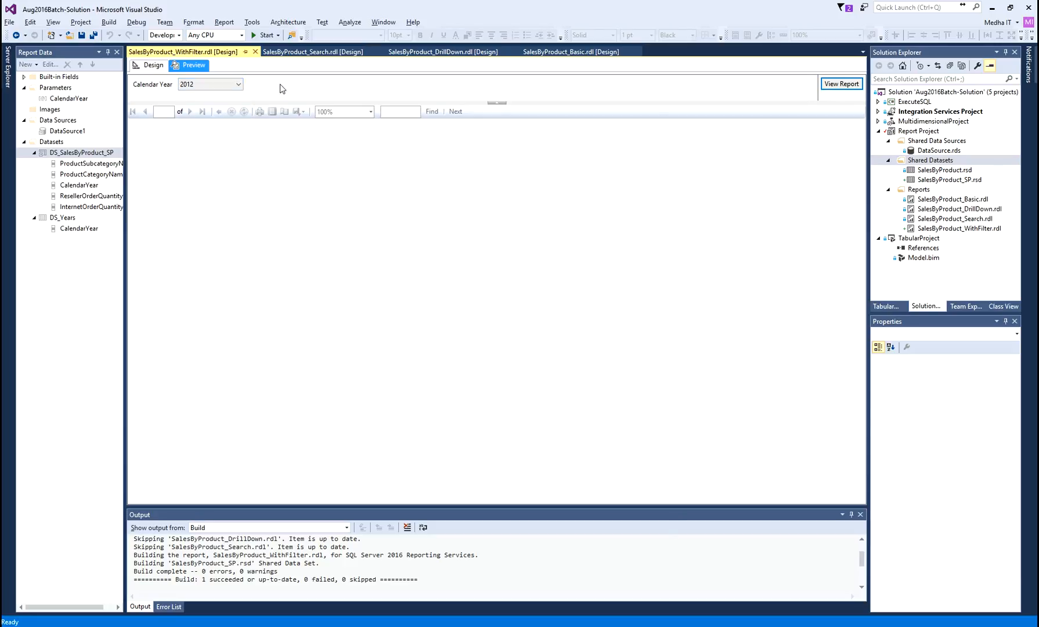
pyautogui.click(224, 85)
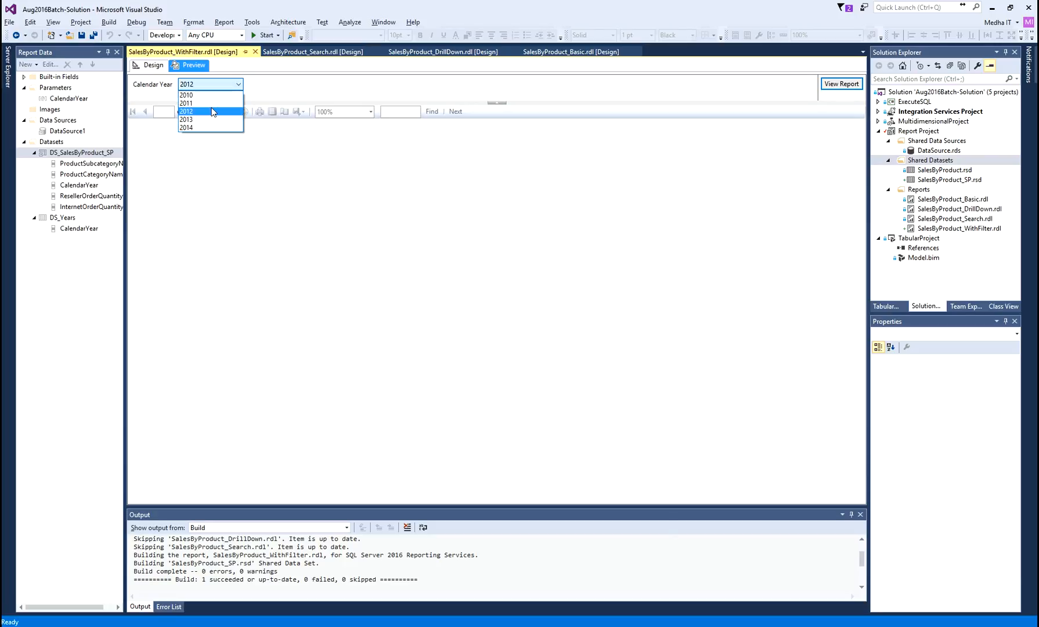
pyautogui.press('Up')
pyautogui.click(213, 128)
pyautogui.click(238, 85)
pyautogui.click(196, 104)
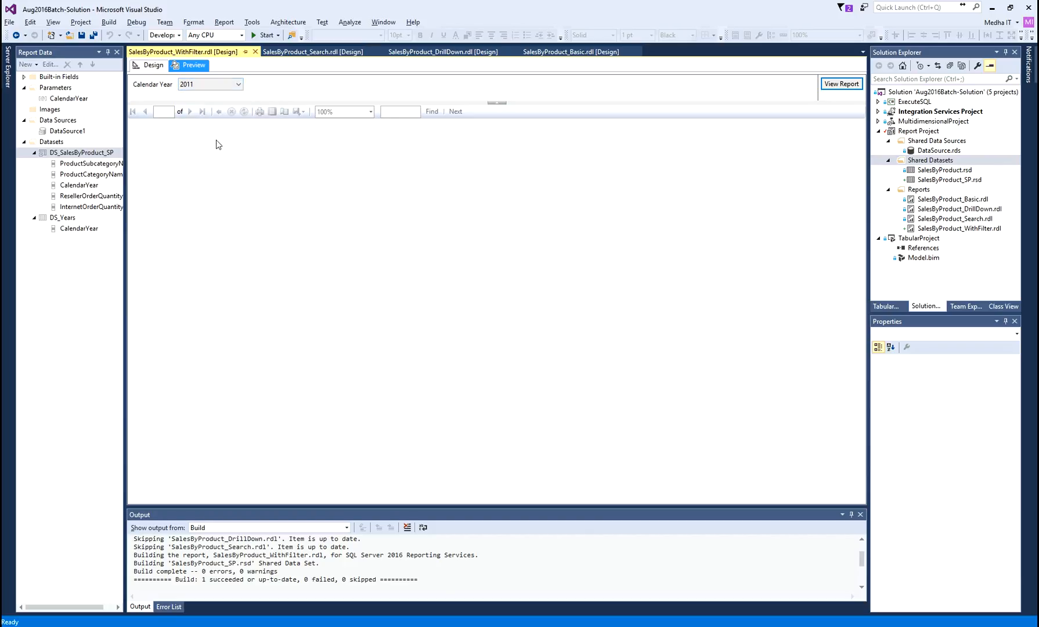
# Select 2013 as the previewed Calendar Year and review the years offered for the parameter.
pyautogui.click(239, 85)
pyautogui.click(209, 119)
pyautogui.click(237, 86)
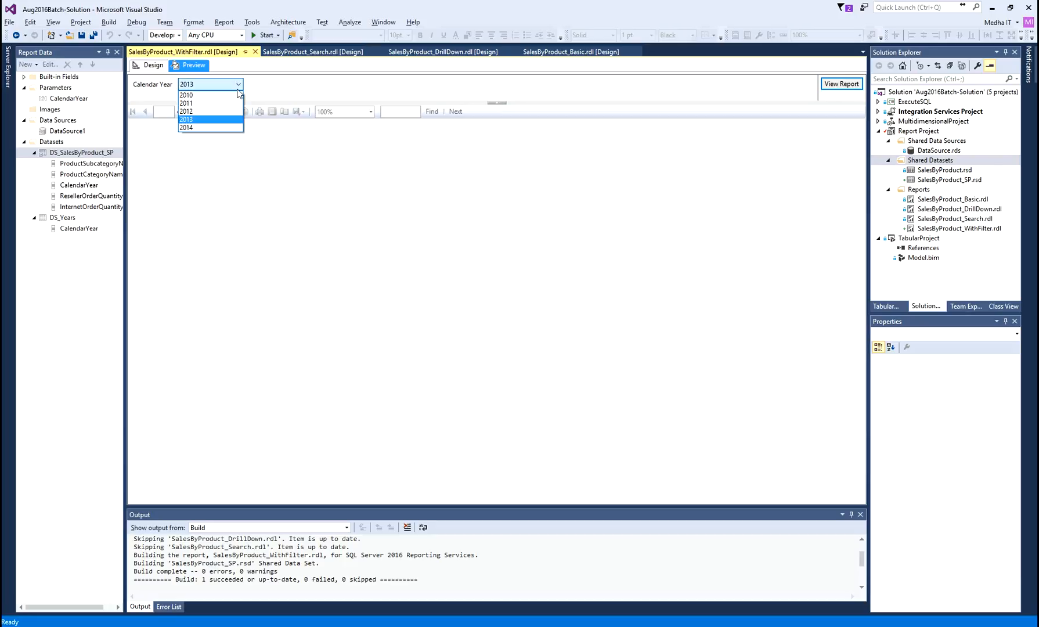
pyautogui.click(238, 94)
pyautogui.click(242, 86)
pyautogui.click(223, 119)
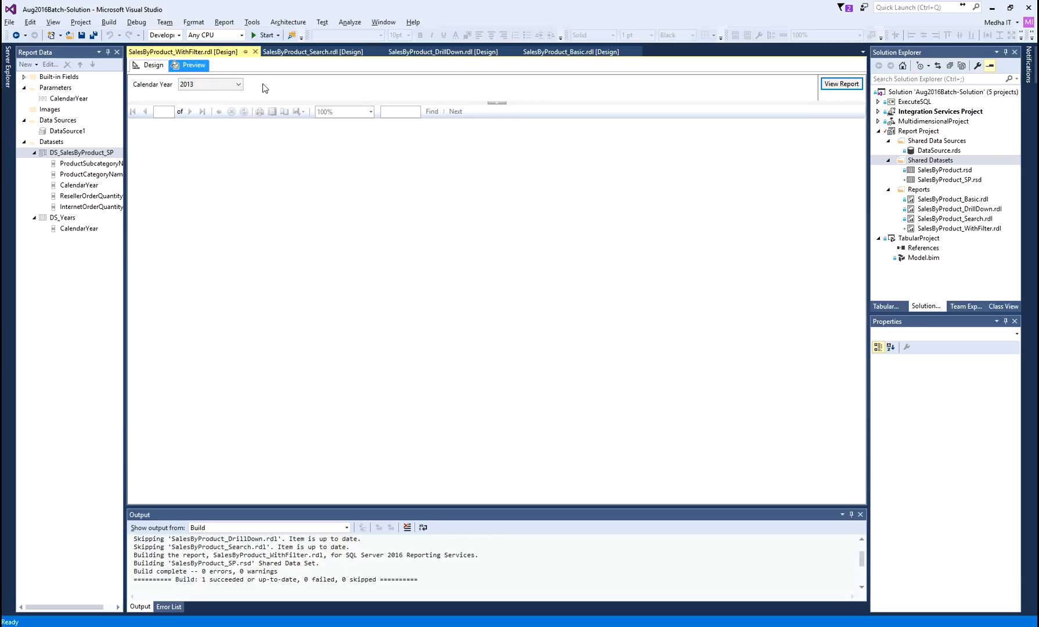
pyautogui.click(239, 85)
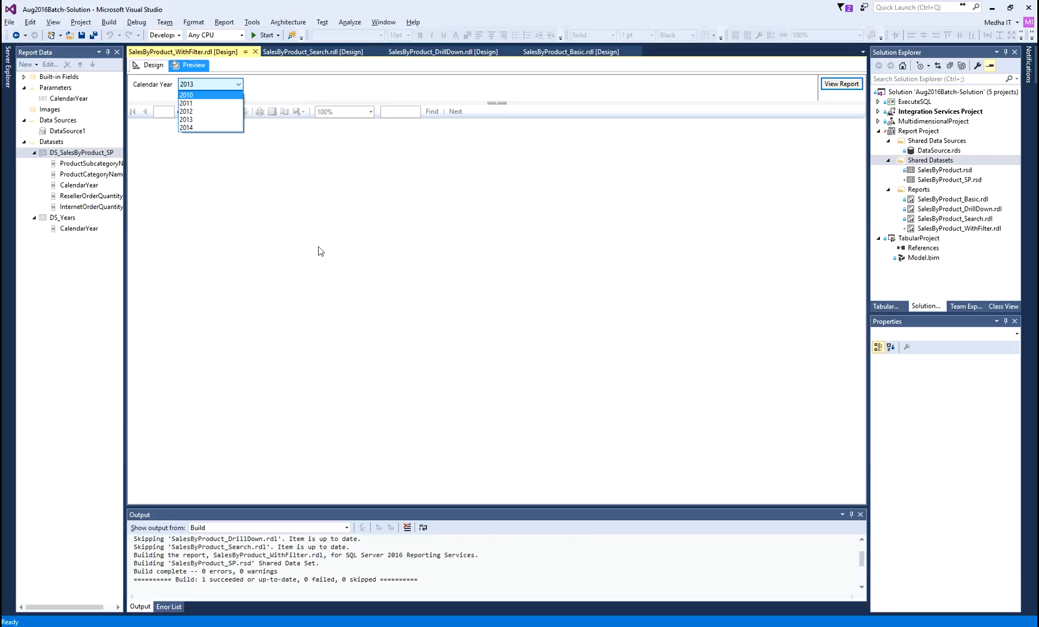
pyautogui.click(296, 93)
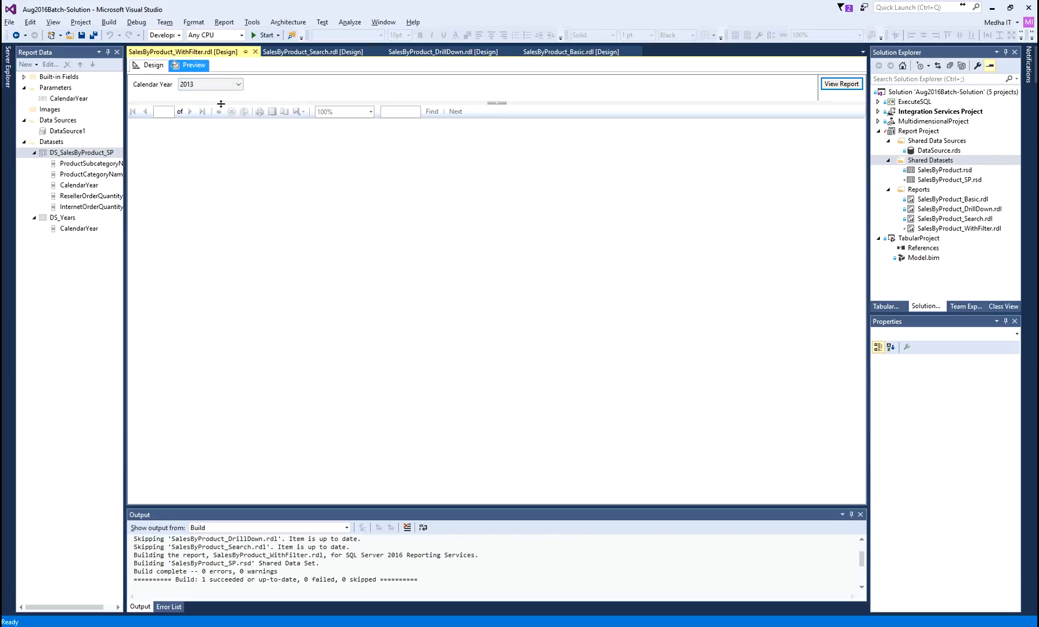
pyautogui.click(232, 86)
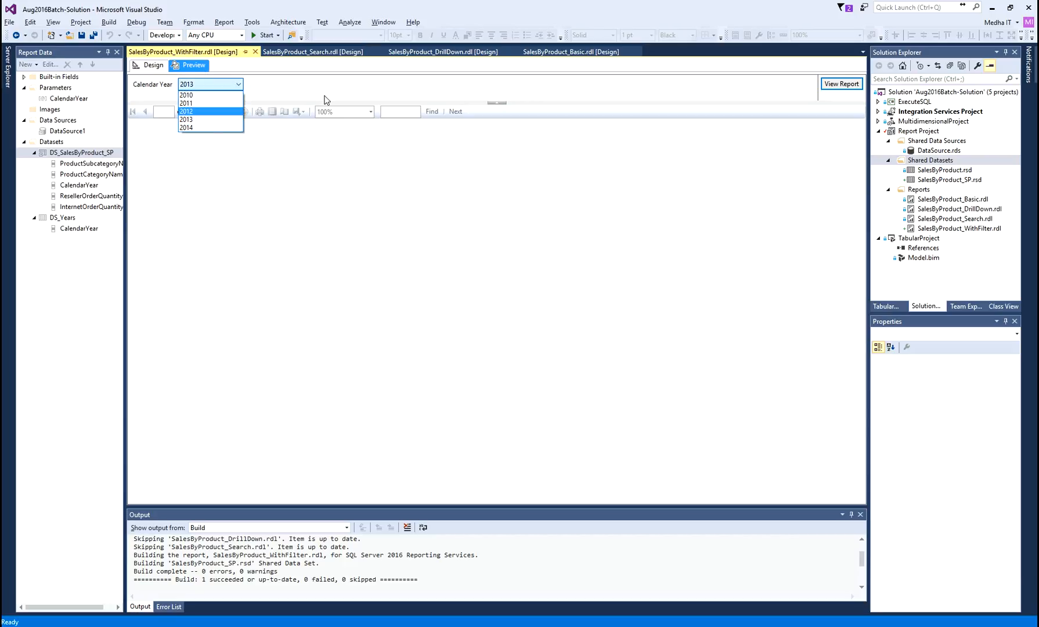
pyautogui.click(158, 69)
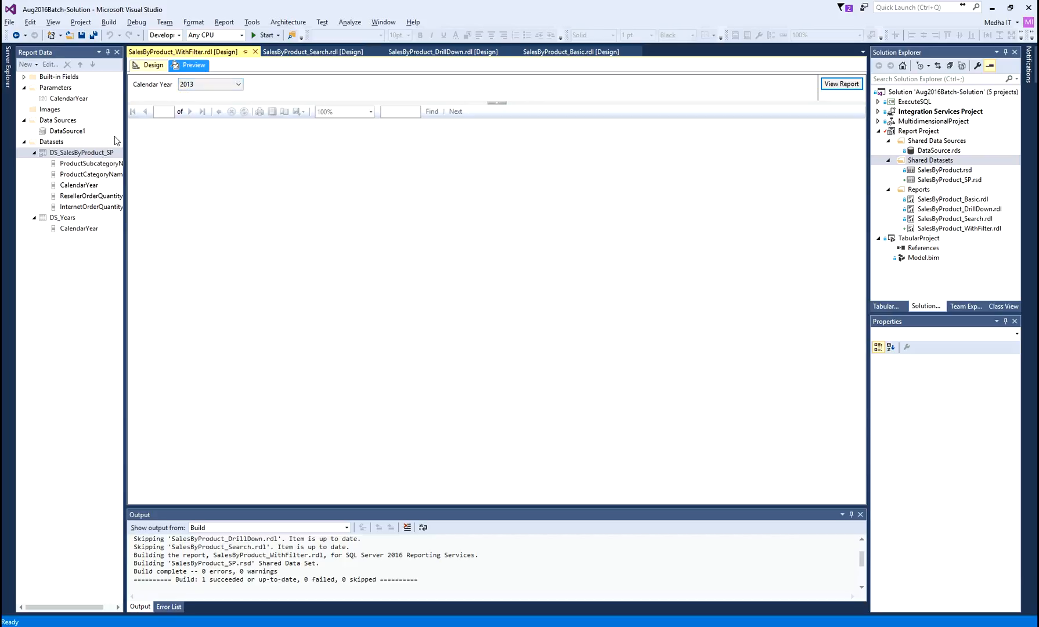
# Return to the report design, insert a table in the empty report body and shift it toward the body's left side.
pyautogui.click(149, 66)
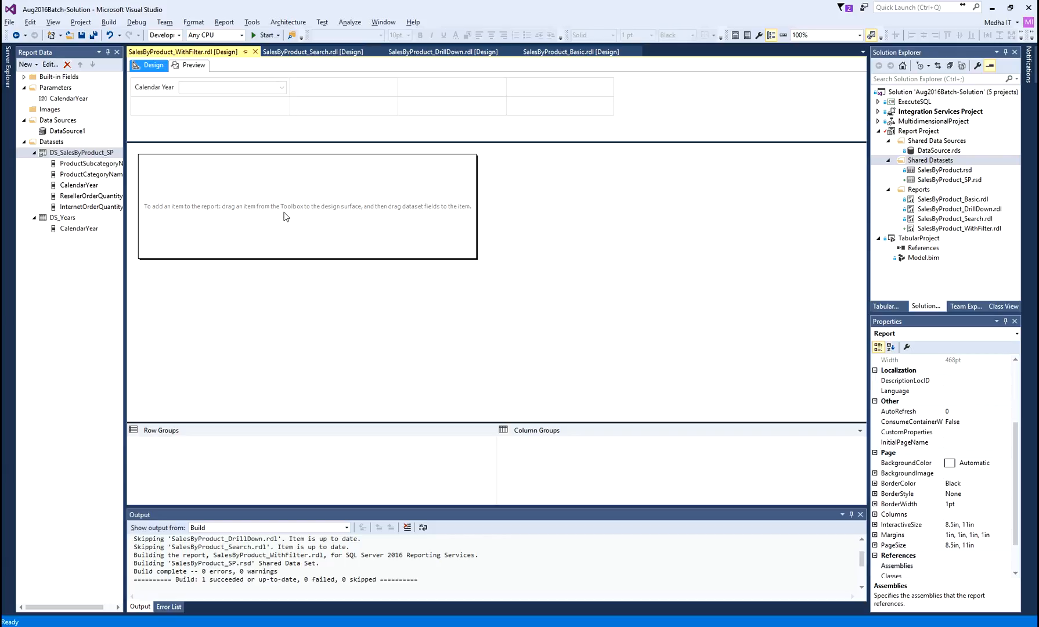
pyautogui.rightClick(263, 179)
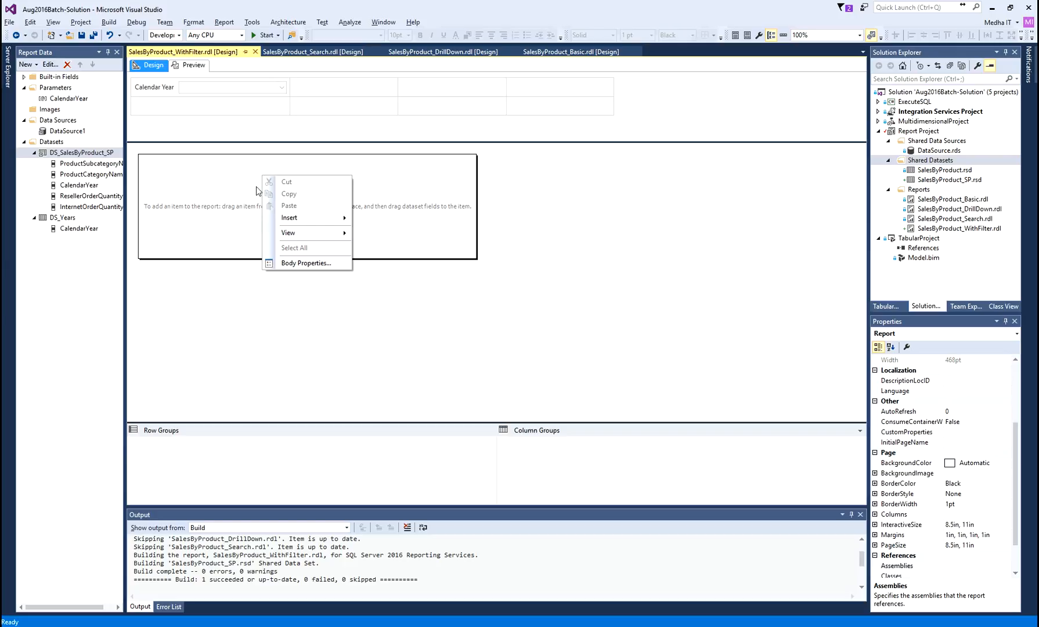
pyautogui.moveTo(307, 219)
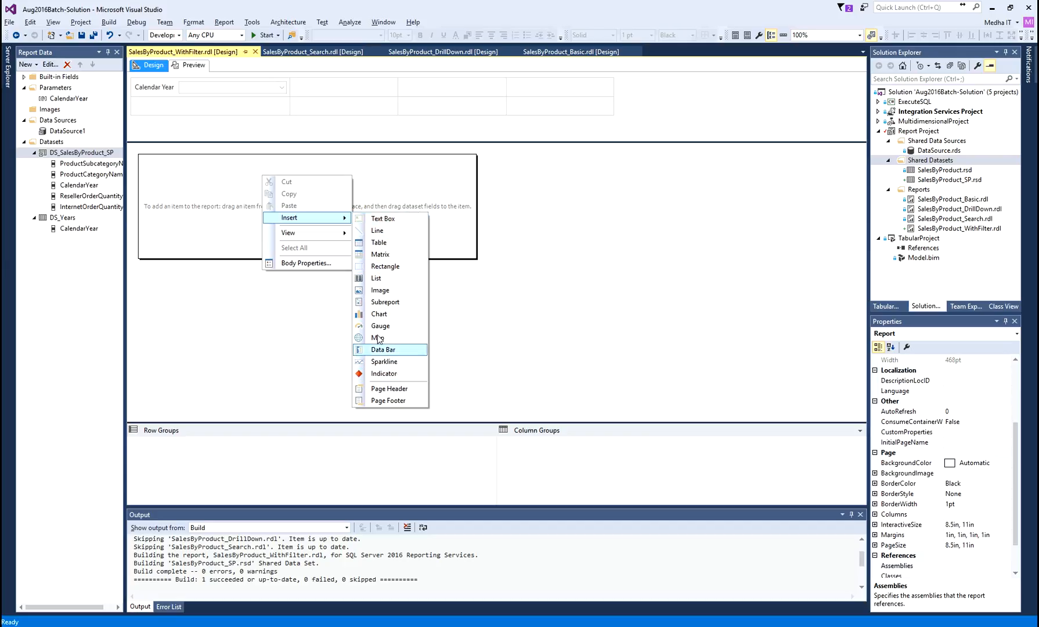
pyautogui.click(381, 245)
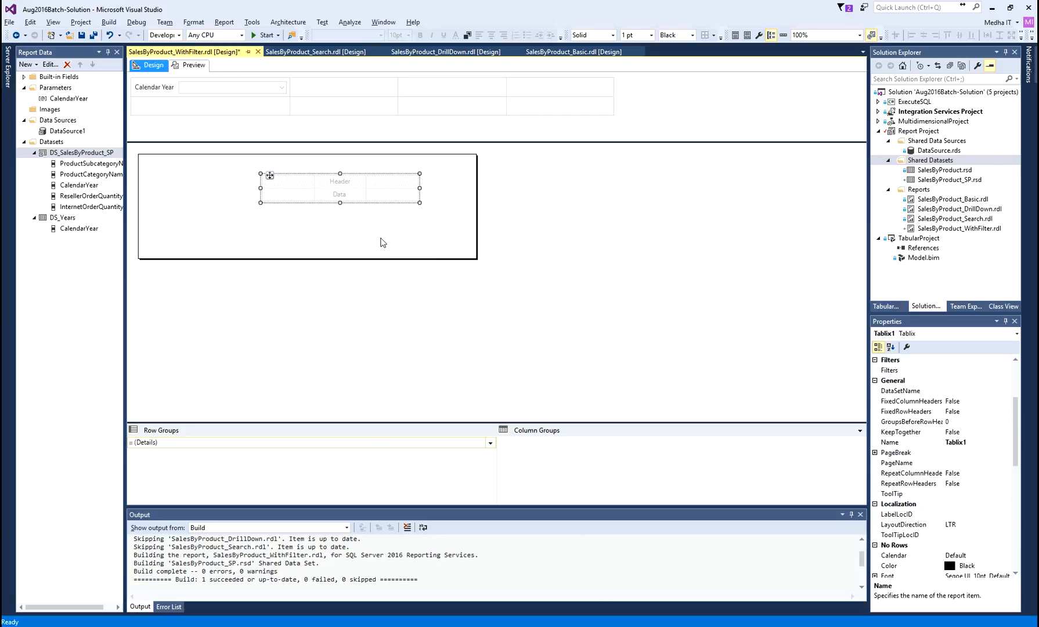
pyautogui.moveTo(345, 176); pyautogui.dragTo(289, 182)
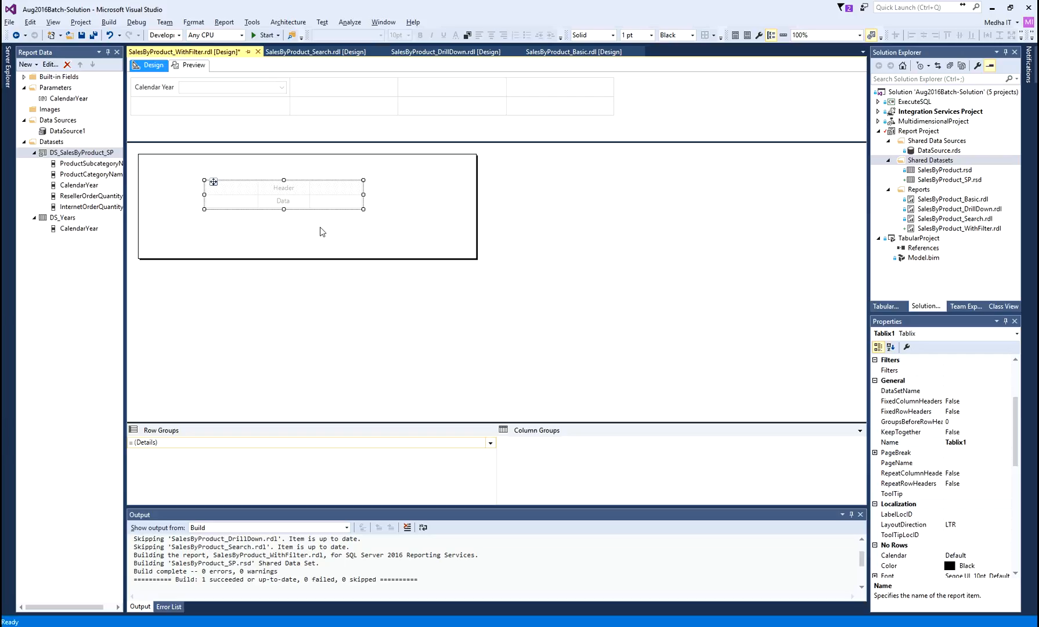
# Place the ResellerOrderQuantity and InternetOrderQuantity fields in the table's second and third columns.
pyautogui.click(87, 176)
pyautogui.moveTo(87, 177); pyautogui.dragTo(283, 202)
pyautogui.moveTo(84, 209); pyautogui.dragTo(430, 176)
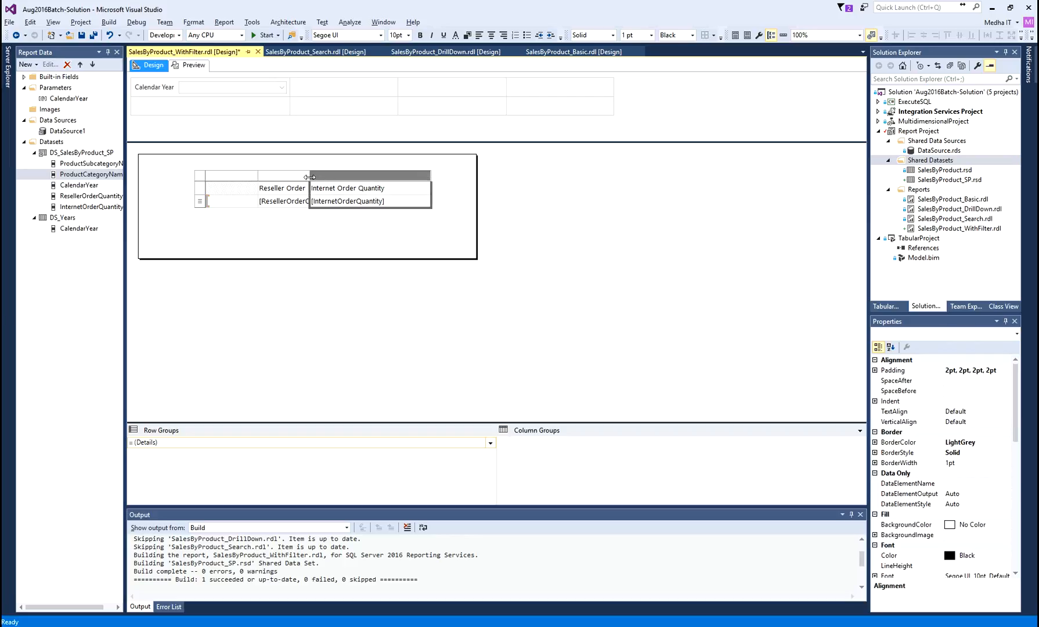
# Widen the report body and the table columns to fit their headings, and place ProductCategoryName in the first column.
pyautogui.moveTo(310, 180); pyautogui.dragTo(355, 180)
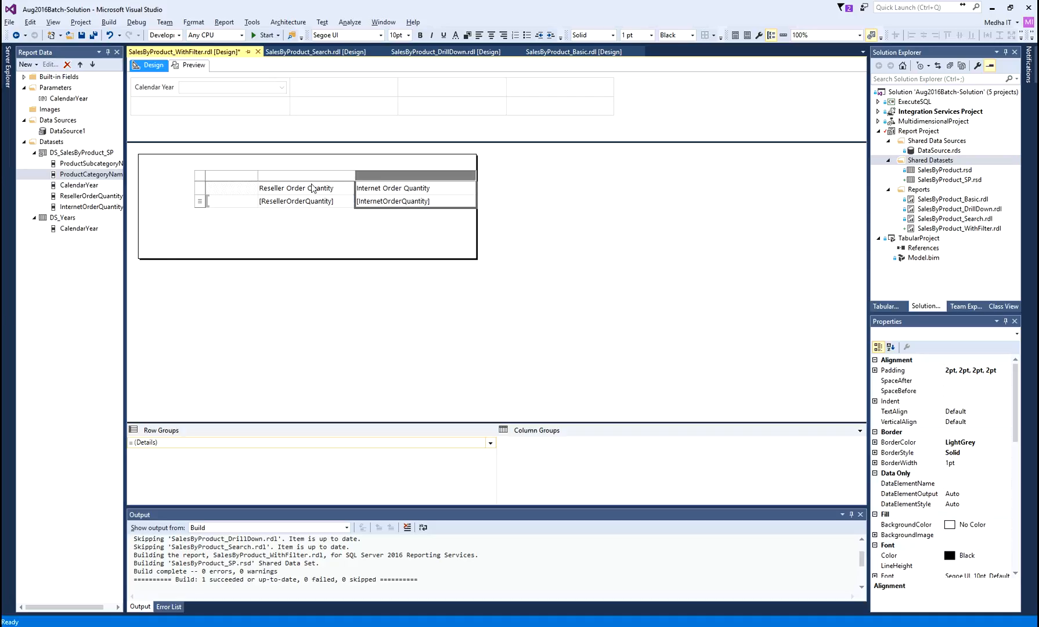
pyautogui.moveTo(476, 161); pyautogui.dragTo(543, 164)
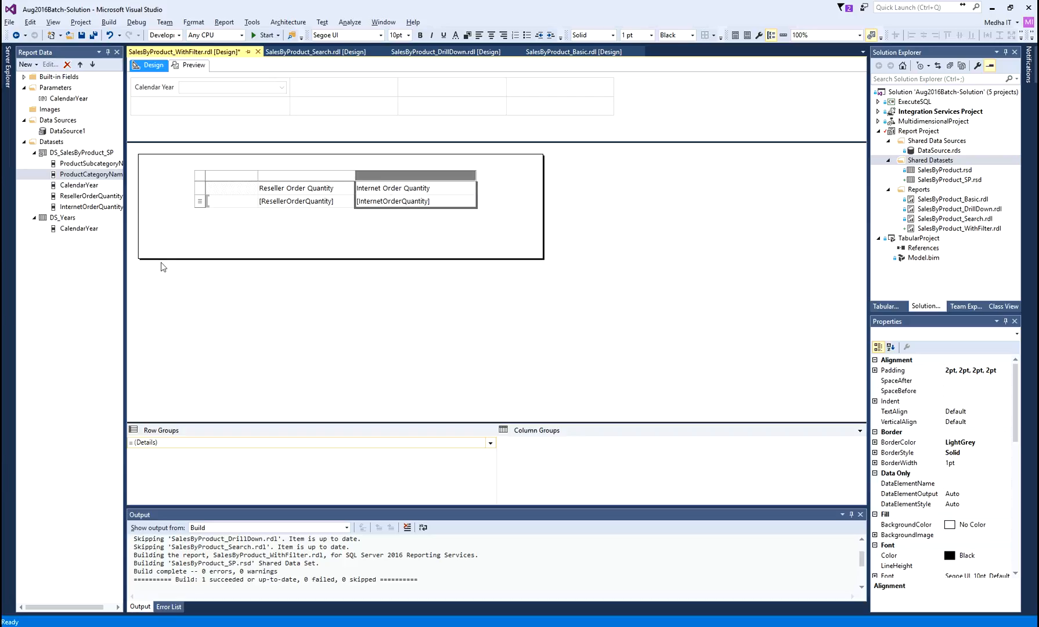
pyautogui.click(79, 178)
pyautogui.moveTo(79, 178); pyautogui.dragTo(304, 178)
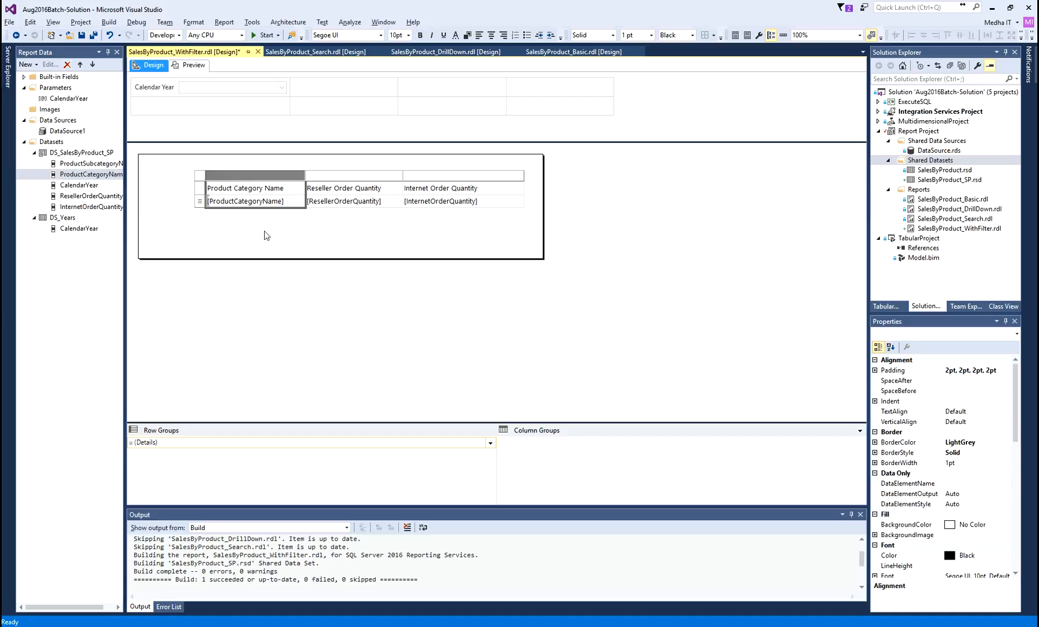
# Add a group expression on [ProductCategoryName] to the table's details row group.
pyautogui.click(201, 202)
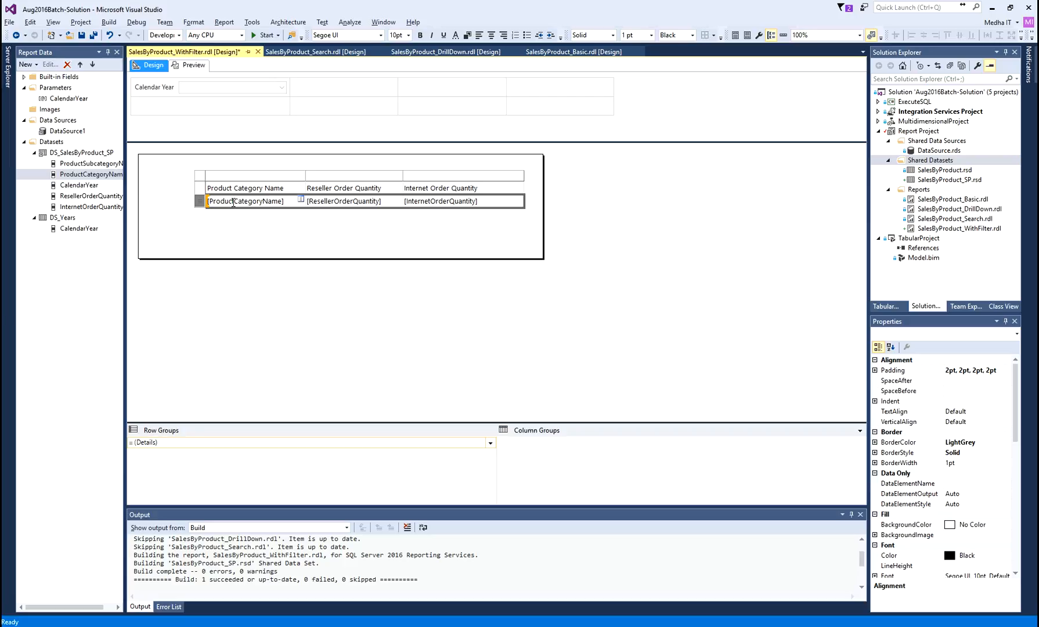
pyautogui.rightClick(200, 204)
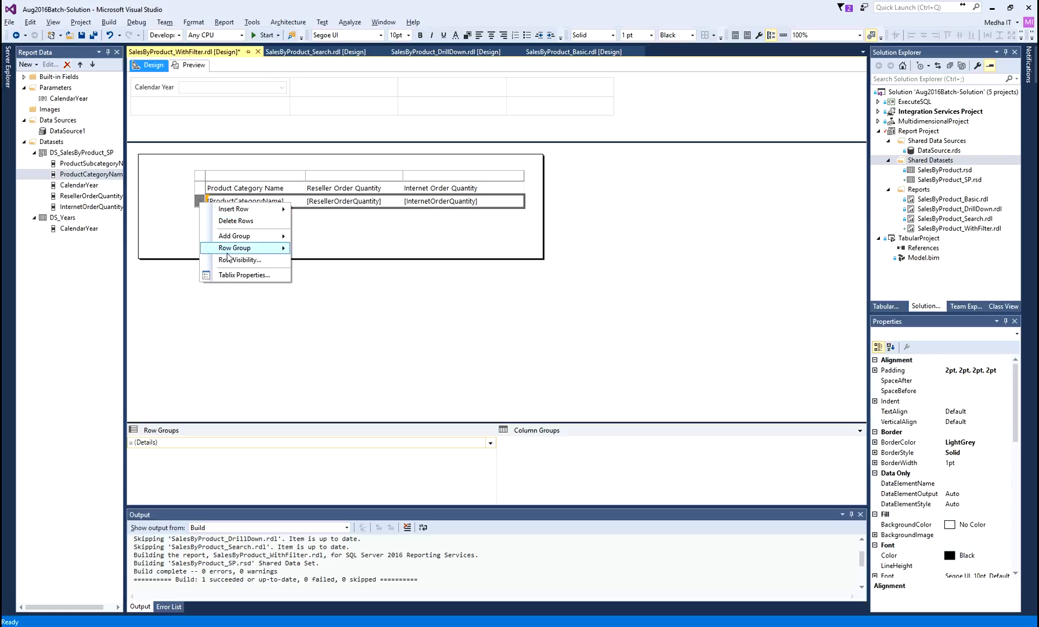
pyautogui.moveTo(242, 248)
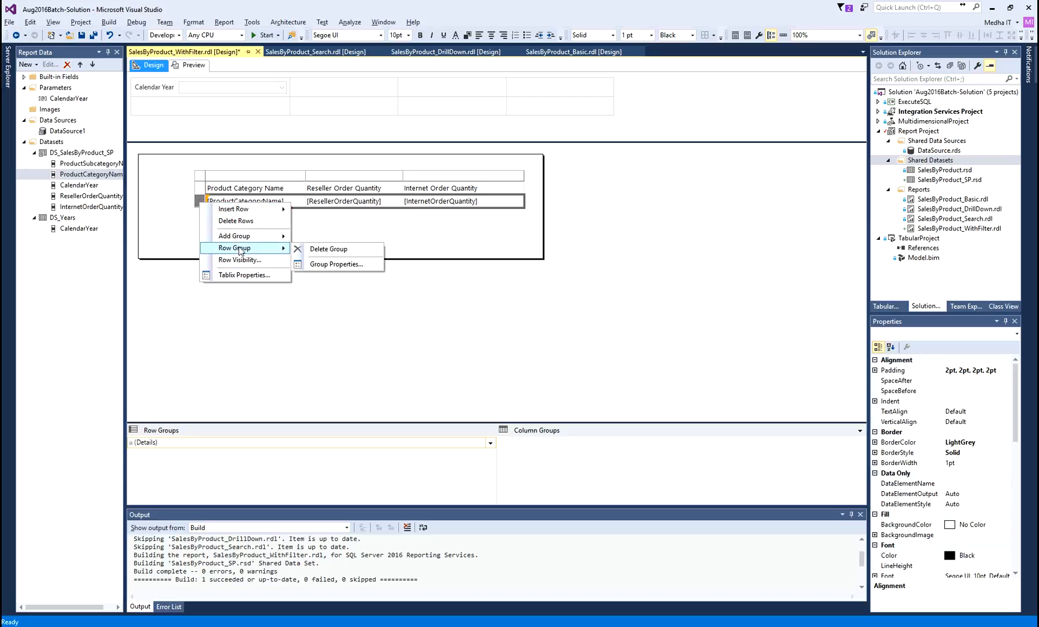
pyautogui.click(330, 265)
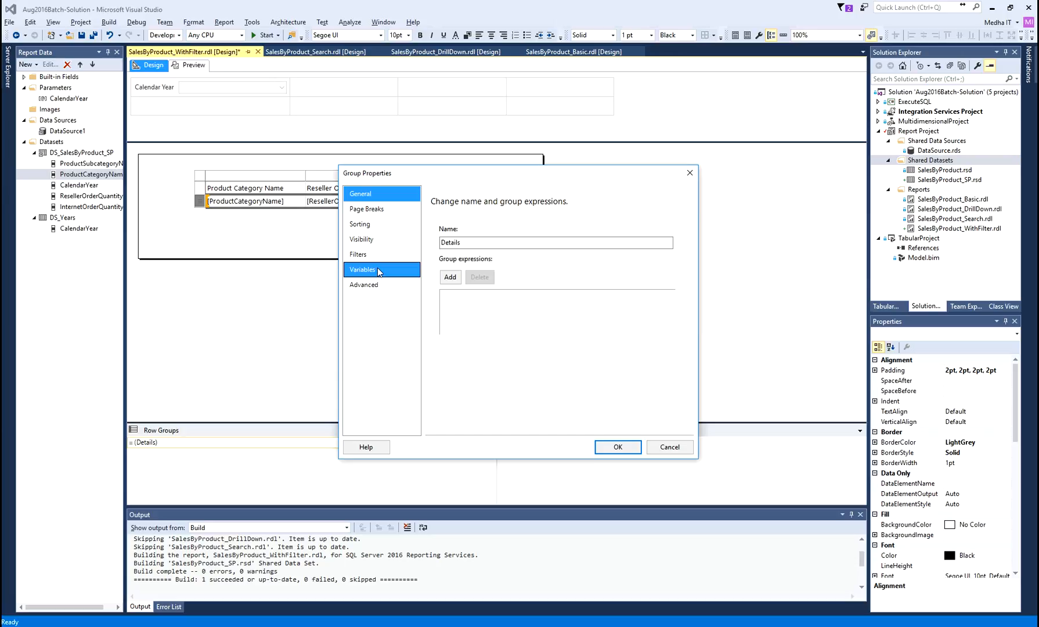
pyautogui.click(449, 278)
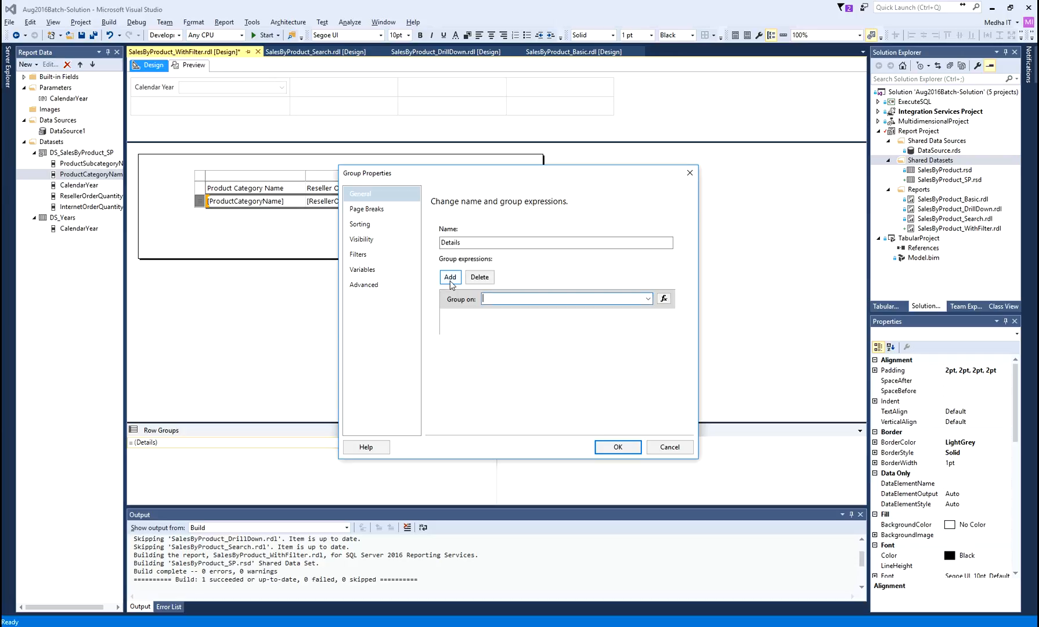
pyautogui.click(648, 299)
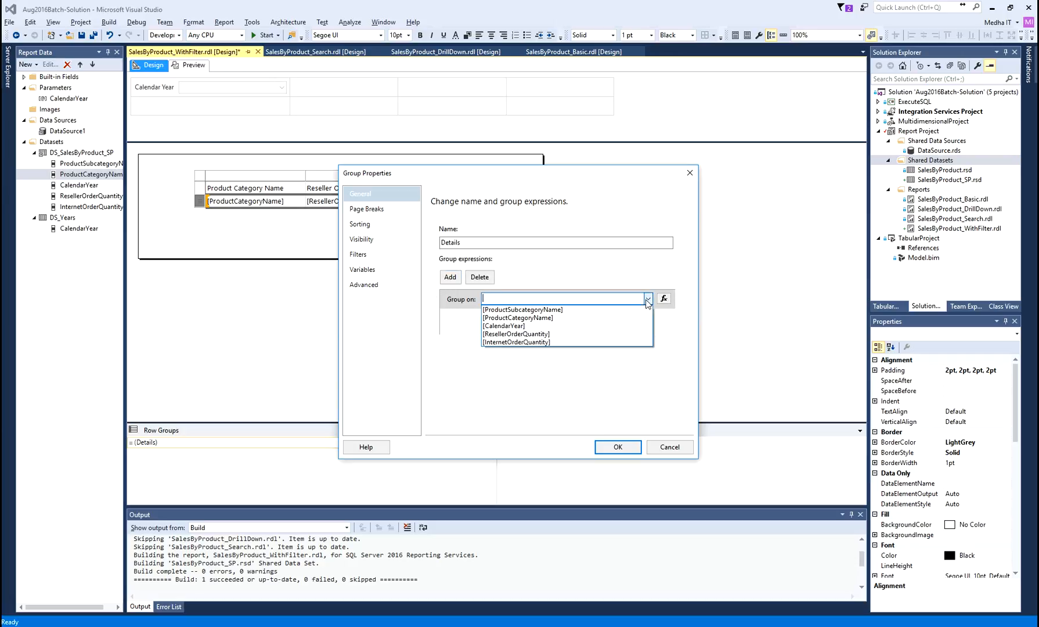
pyautogui.click(551, 318)
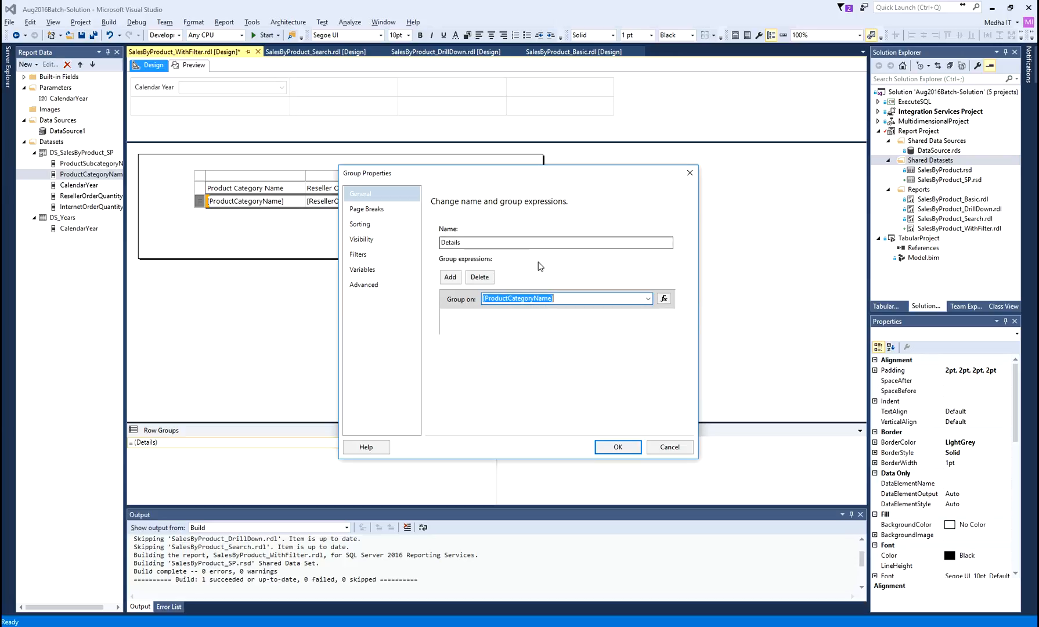
# Rename the details row group as ProductCategoryGroup and apply the group properties.
pyautogui.click(500, 239)
pyautogui.moveTo(499, 239); pyautogui.dragTo(385, 240)
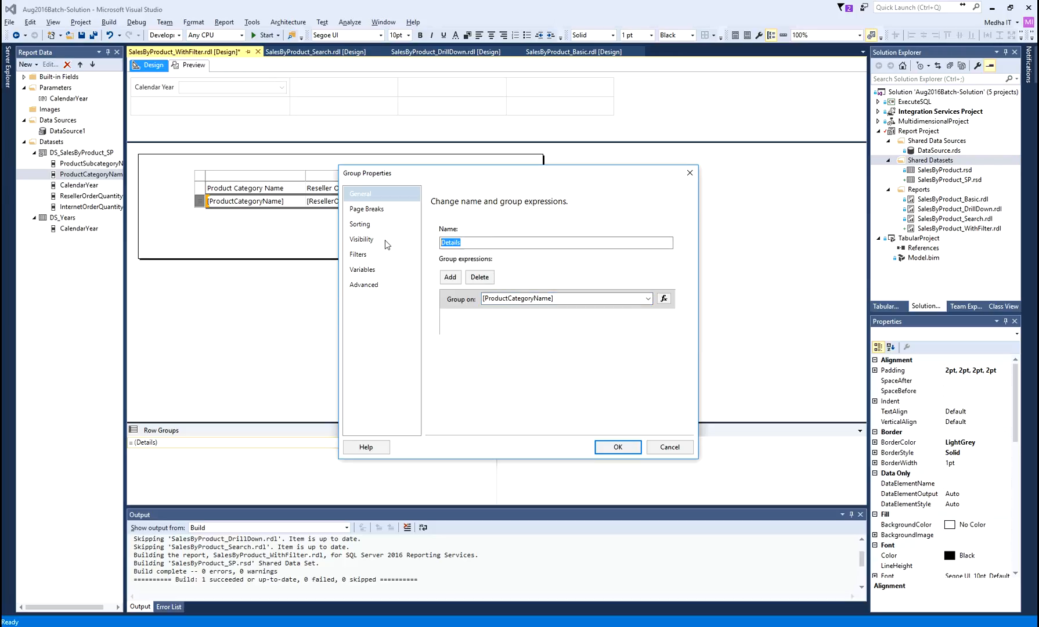
pyautogui.write('ProductCategoryGroup')
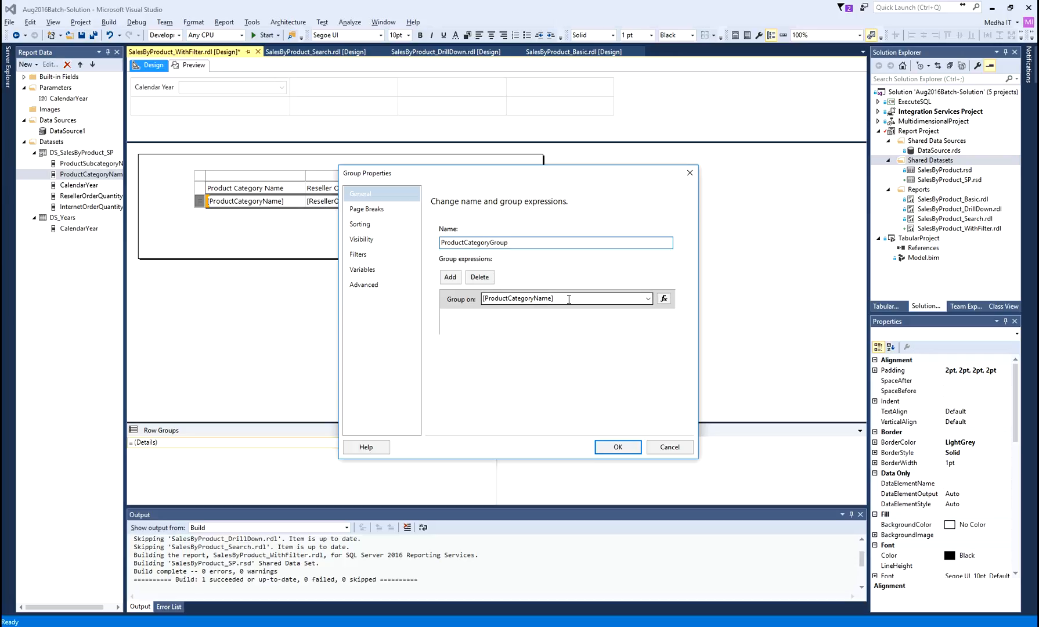
pyautogui.click(627, 447)
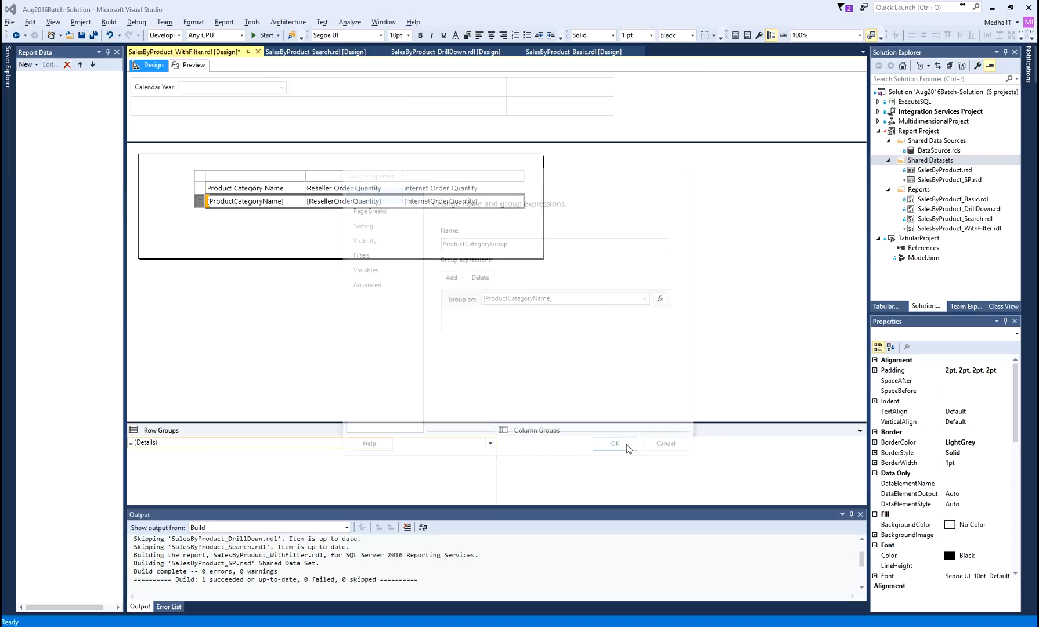
pyautogui.click(427, 360)
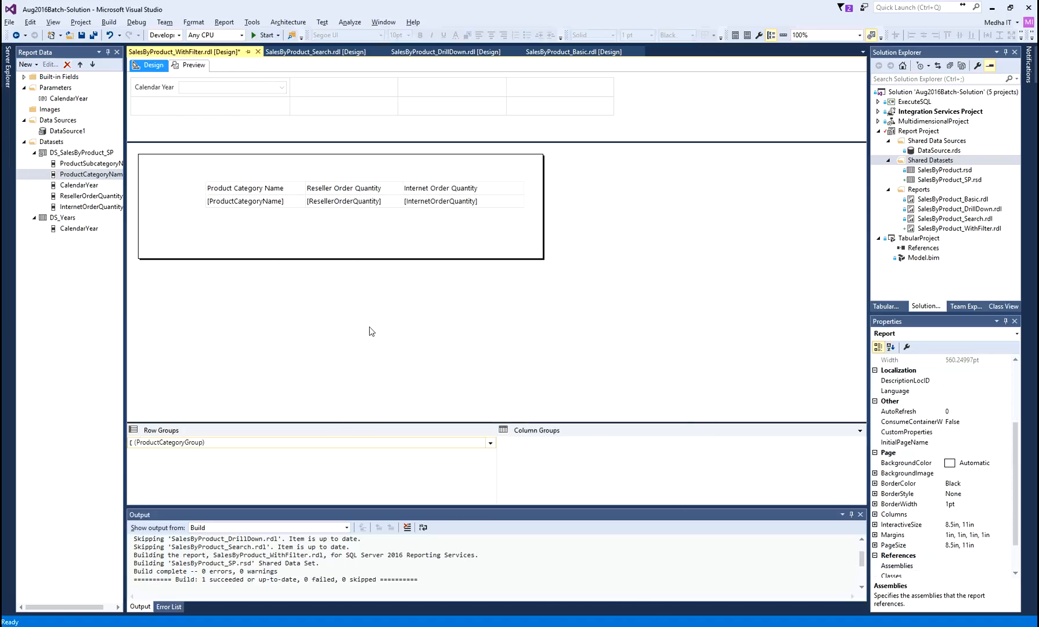
# Preview the report with Calendar Year set to 2011 and run it.
pyautogui.click(195, 67)
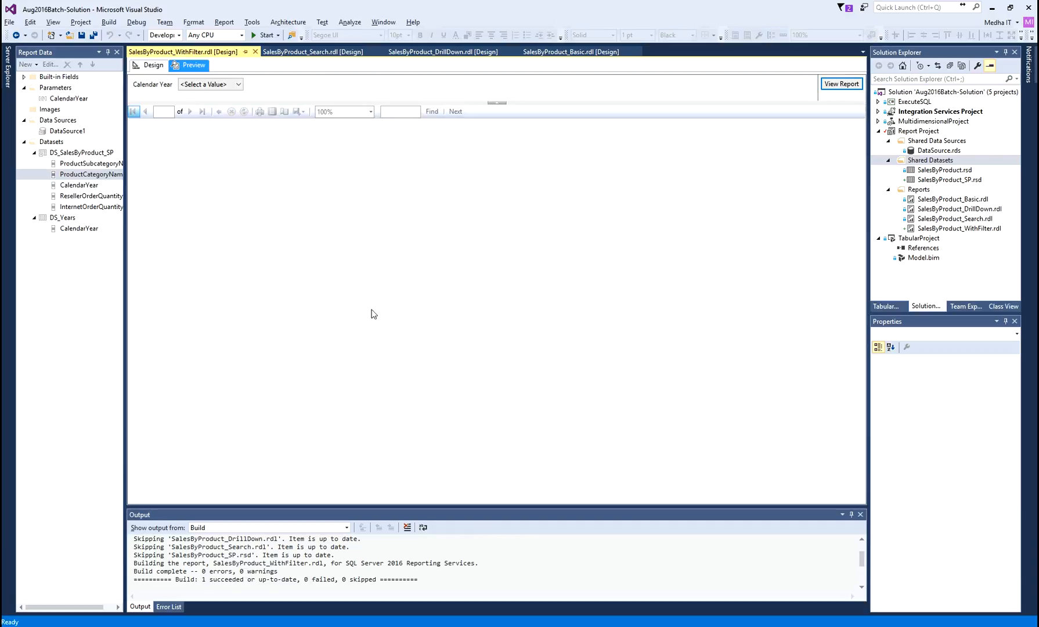
pyautogui.click(238, 85)
pyautogui.click(202, 111)
pyautogui.click(836, 85)
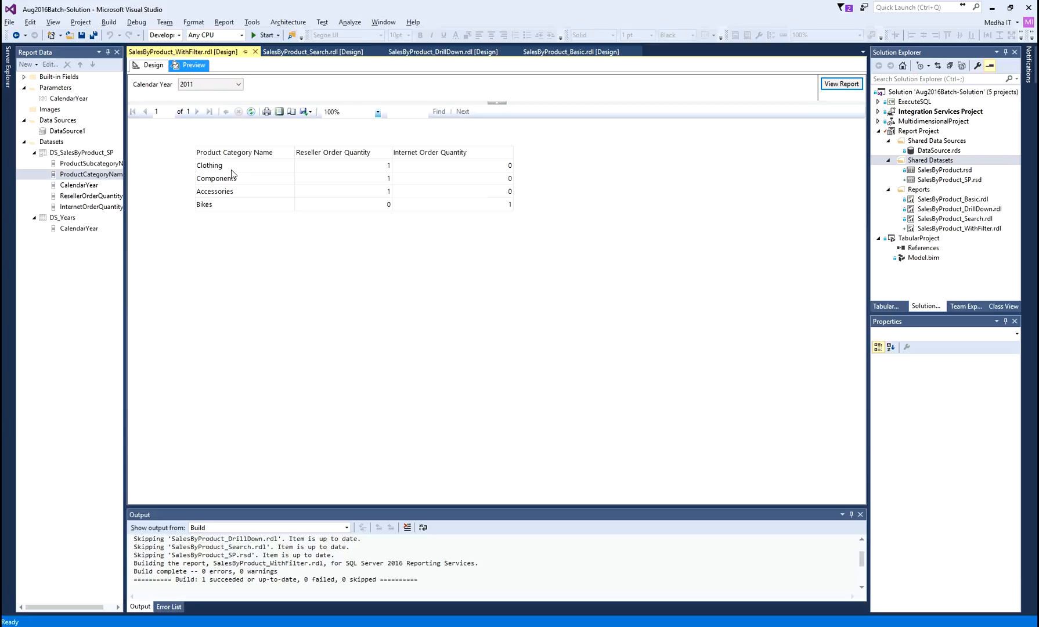
# Run the previewed report again and return to the design at the [ProductCategoryName] cell.
pyautogui.click(238, 85)
pyautogui.click(215, 111)
pyautogui.click(837, 84)
pyautogui.click(153, 65)
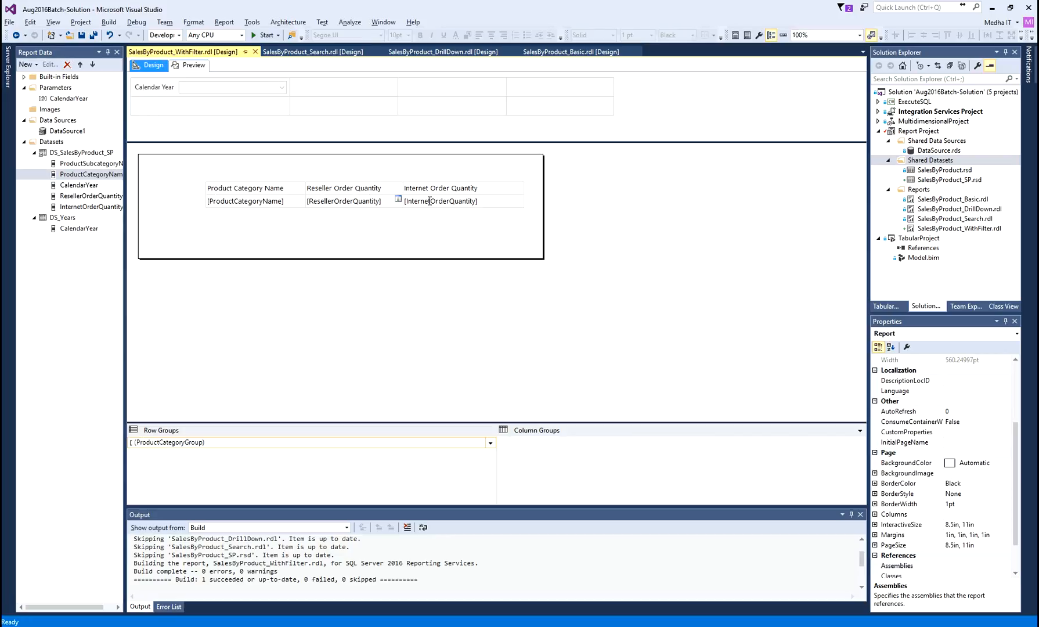
pyautogui.click(213, 203)
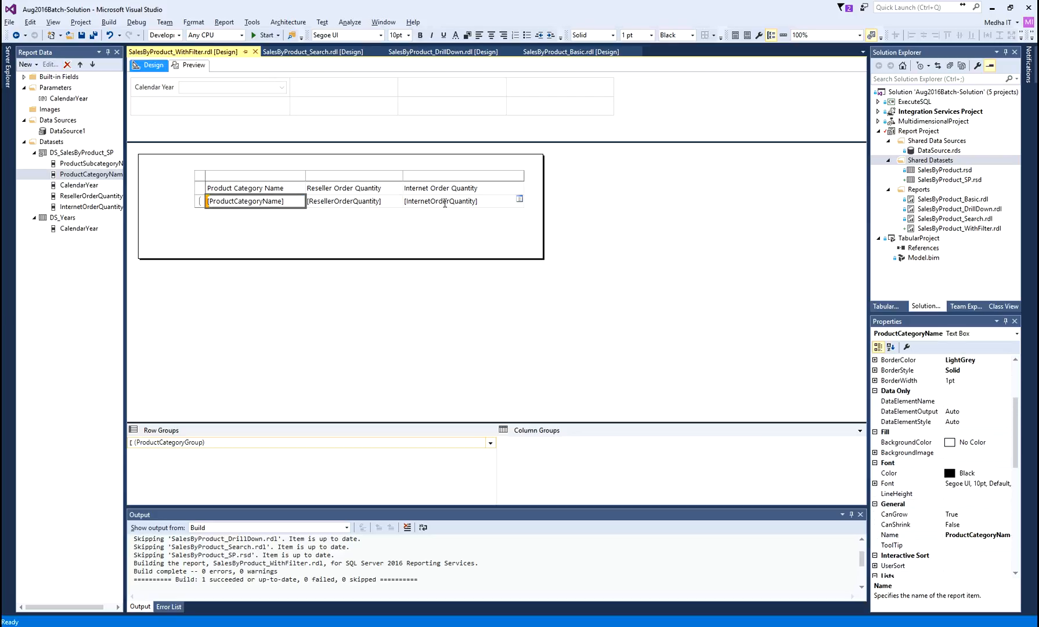
# Preview the report for Calendar Year 2011 and go back to the report design.
pyautogui.click(195, 66)
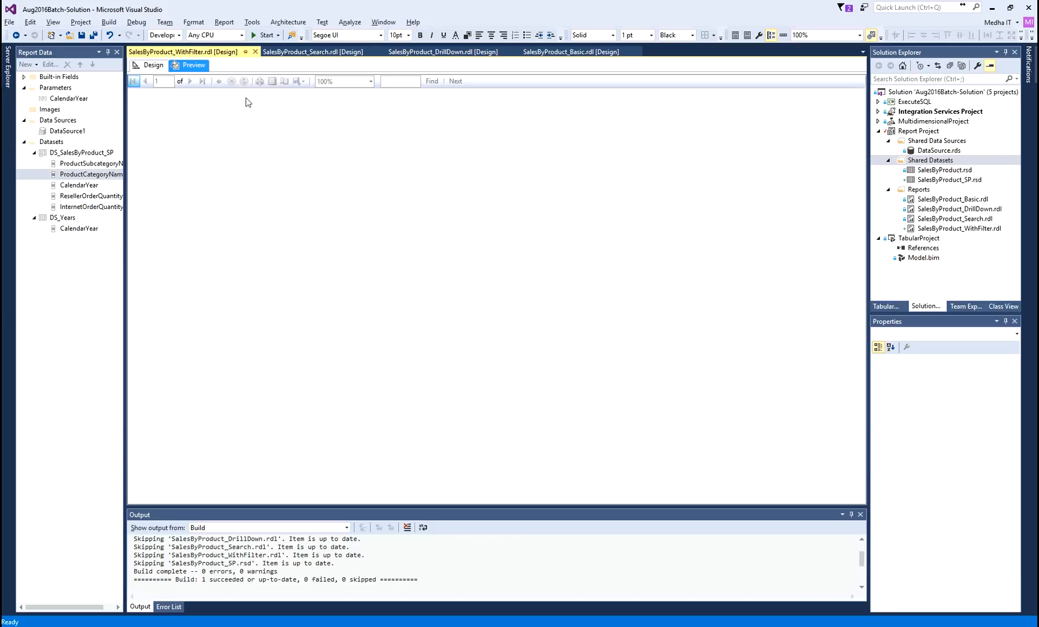
pyautogui.click(238, 85)
pyautogui.click(212, 112)
pyautogui.click(839, 85)
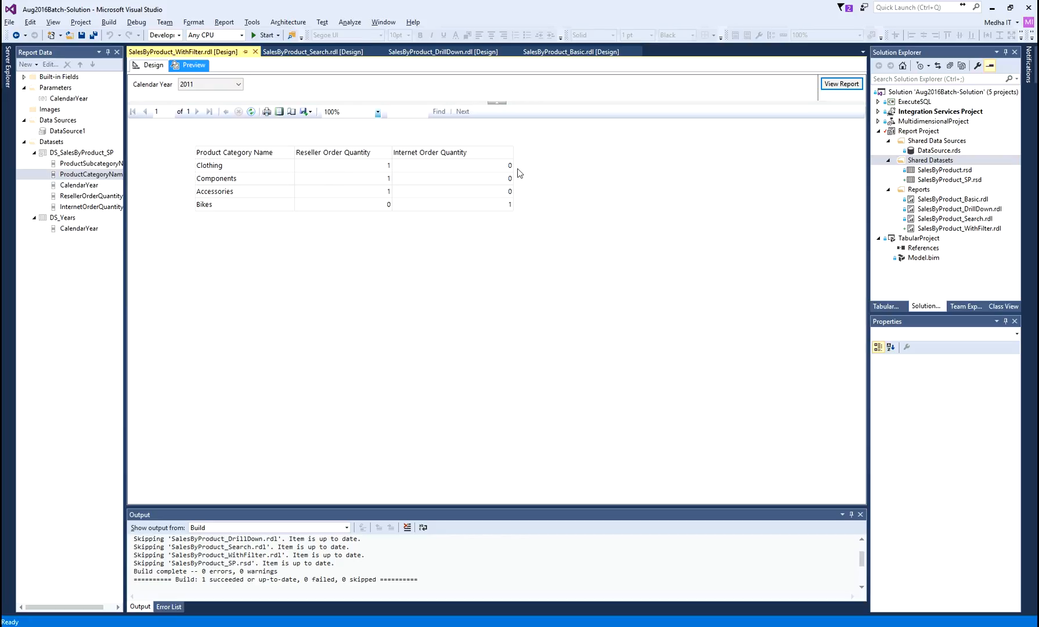
pyautogui.click(152, 66)
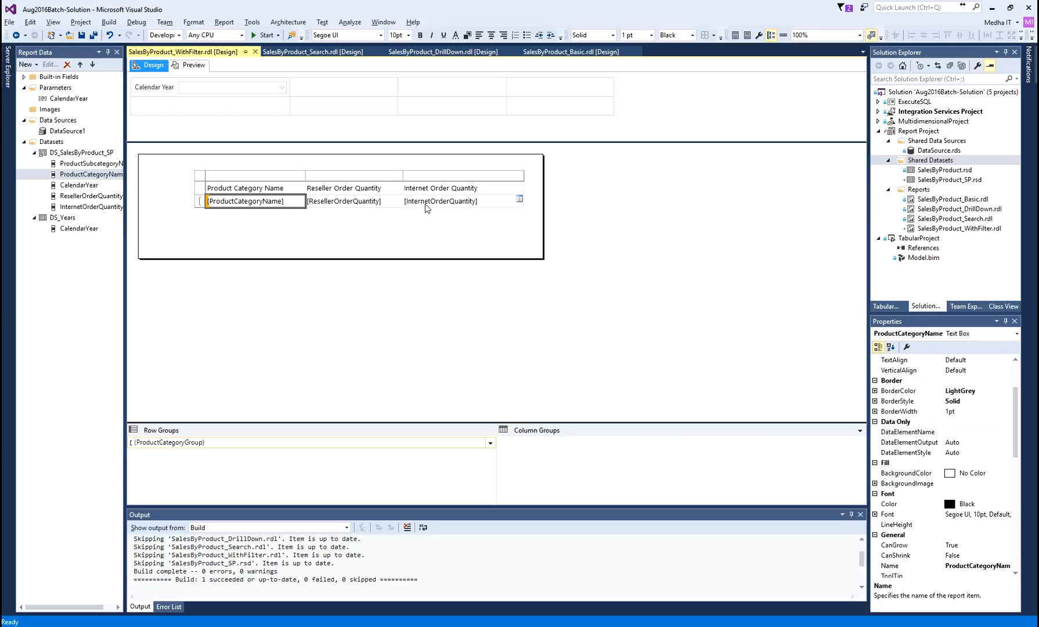
pyautogui.click(381, 243)
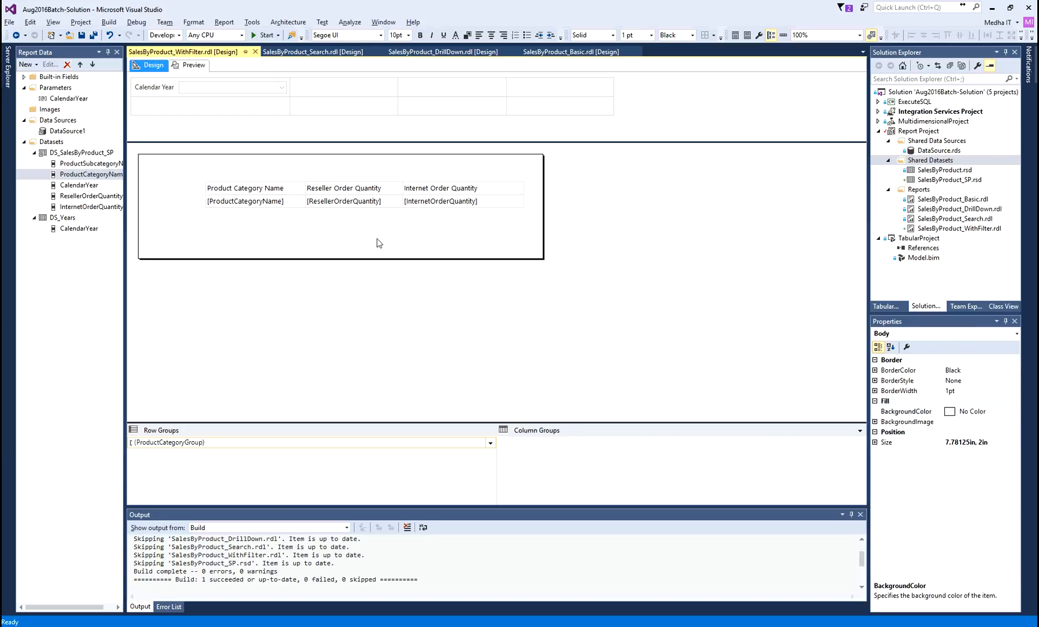
# Open the value expression of the [ResellerOrderQuantity] cell in the table's details row.
pyautogui.rightClick(343, 202)
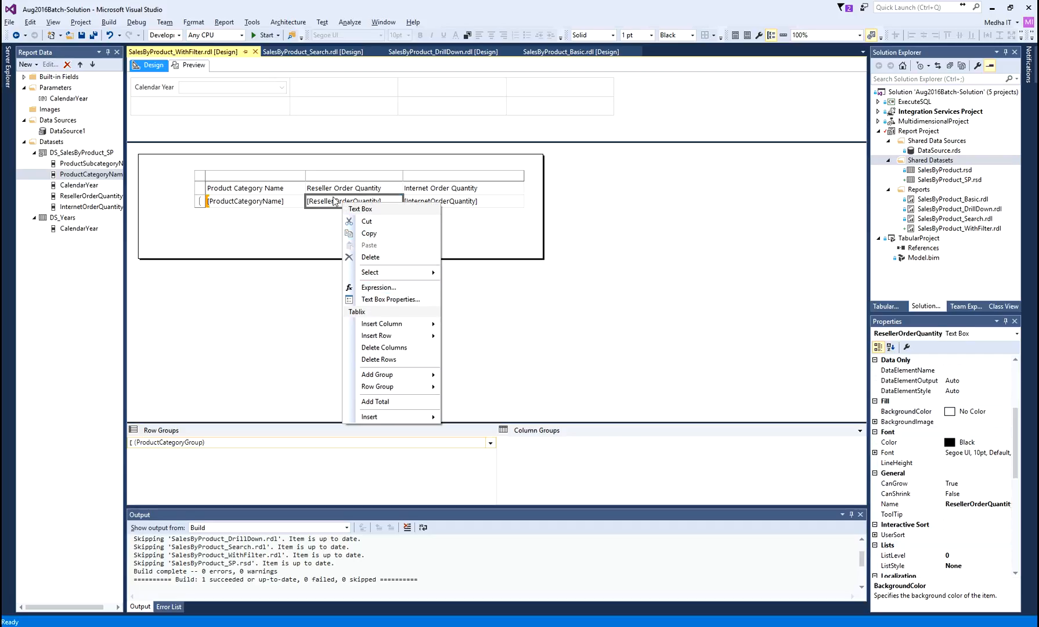
pyautogui.click(375, 292)
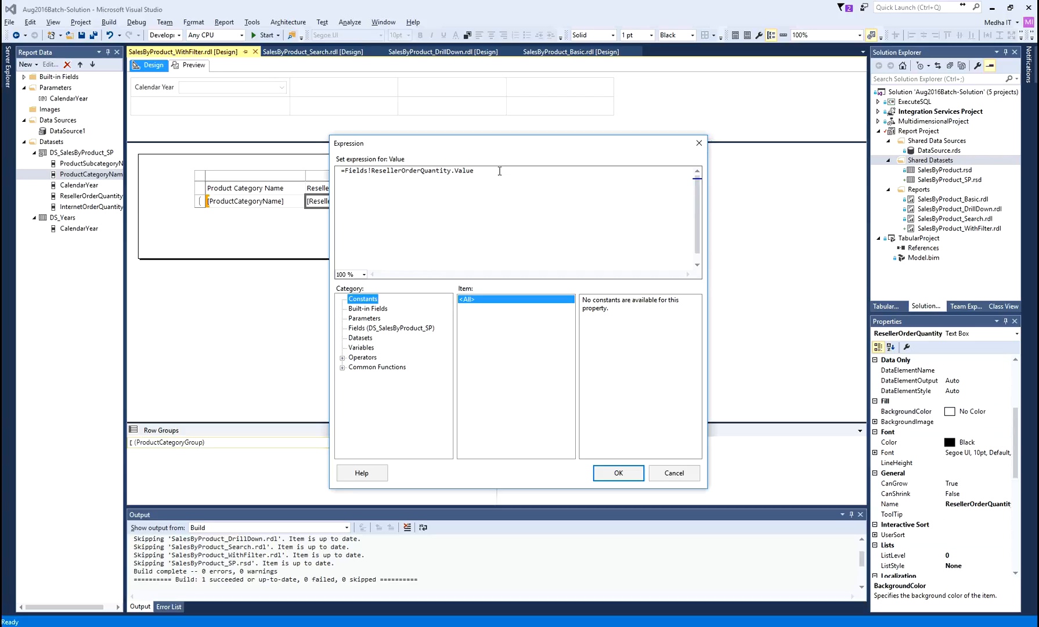
pyautogui.moveTo(500, 171); pyautogui.dragTo(347, 172)
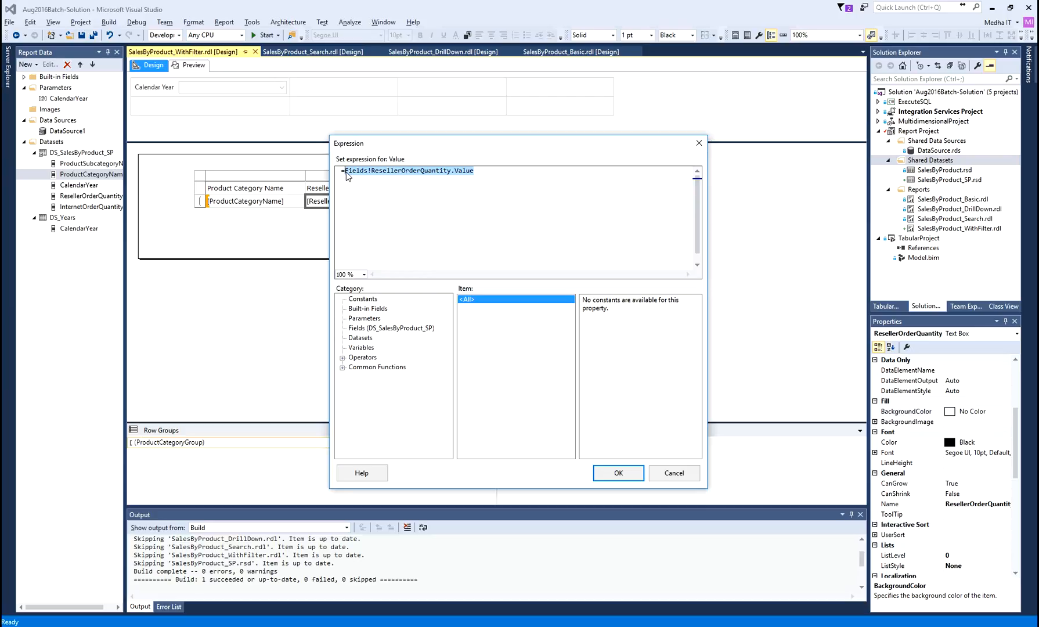
pyautogui.click(369, 176)
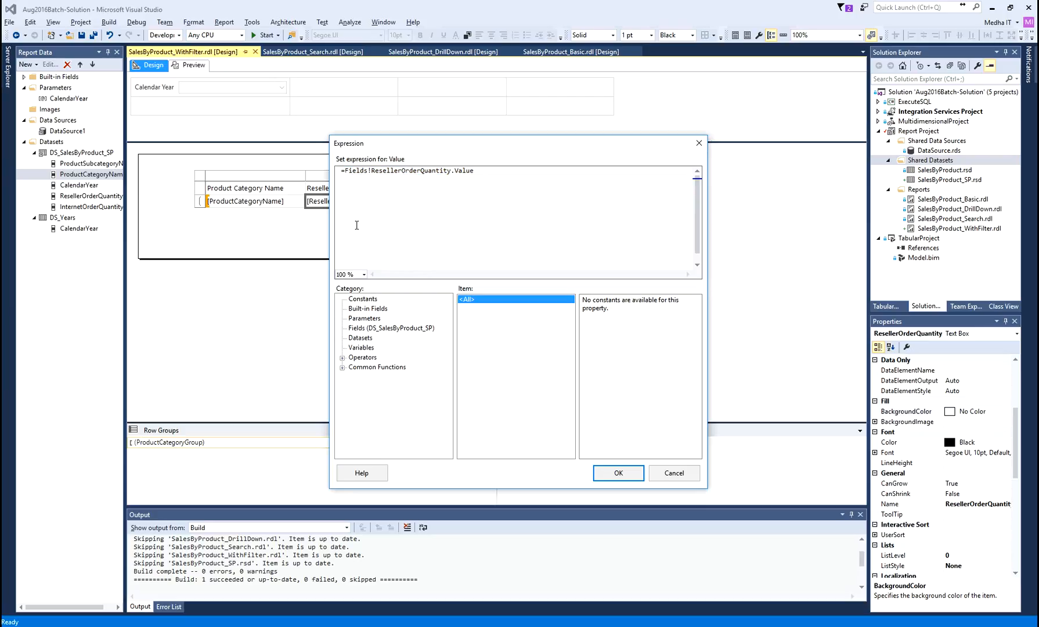
pyautogui.click(492, 176)
pyautogui.press('Return')
pyautogui.write('[@Calend')
pyautogui.press('Home')
pyautogui.hotkey('shift', 'End')
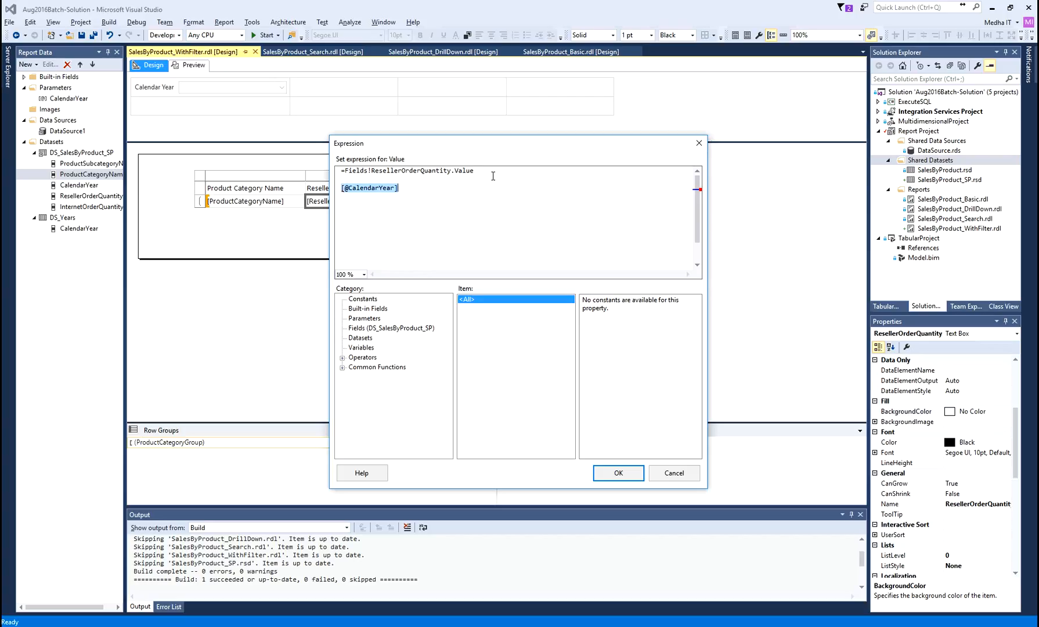
pyautogui.press('End')
pyautogui.press('Return')
pyautogui.write('[]')
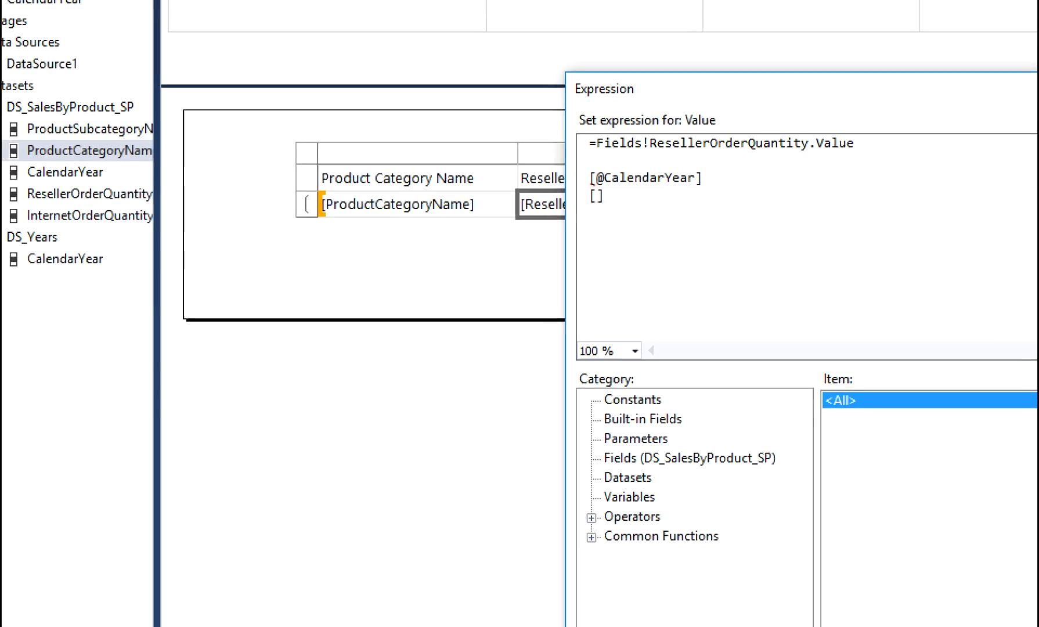
# View the parameters available to the expression and delete the two sample lines below it.
pyautogui.moveTo(24, 123)
pyautogui.mouseDown()
pyautogui.moveTo(5, 226)
pyautogui.moveTo(107, 174)
pyautogui.moveTo(14, 118)
pyautogui.mouseUp()
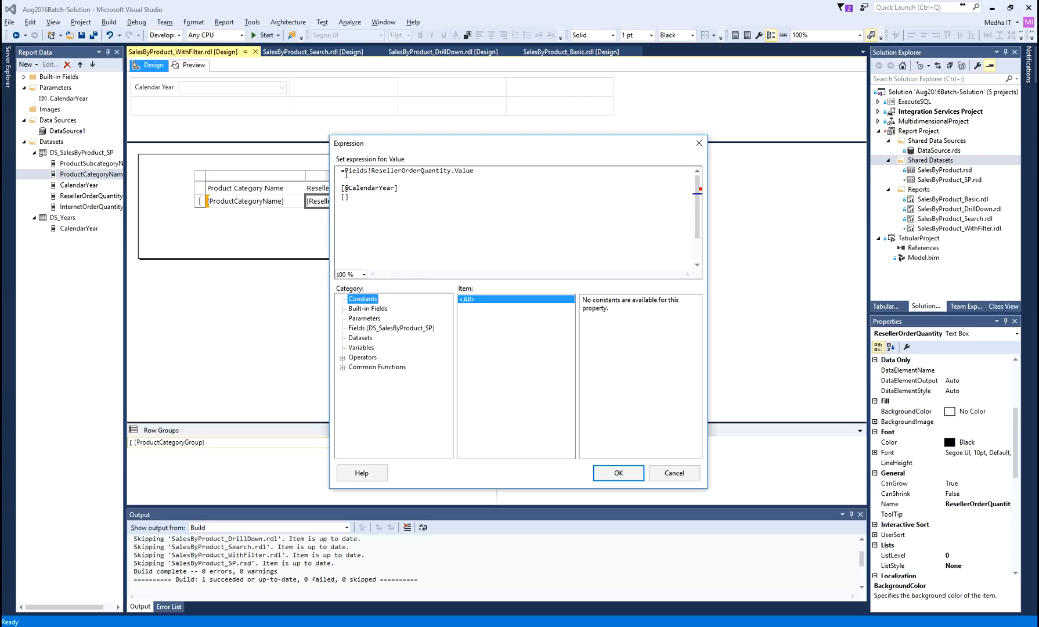
pyautogui.moveTo(589, 156); pyautogui.dragTo(882, 159)
pyautogui.moveTo(491, 172); pyautogui.dragTo(499, 171)
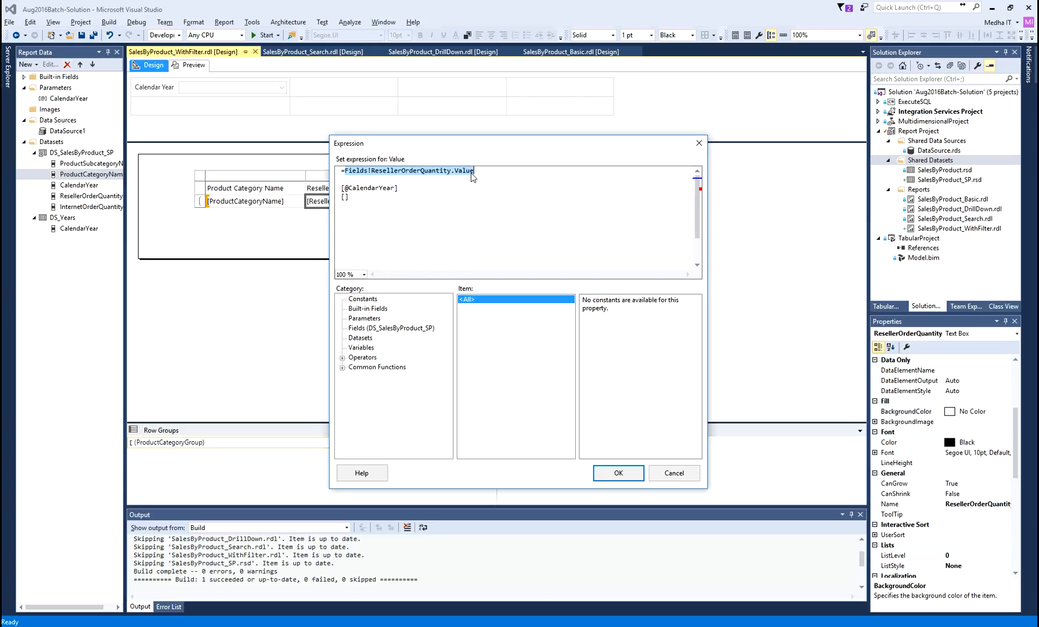
pyautogui.click(381, 319)
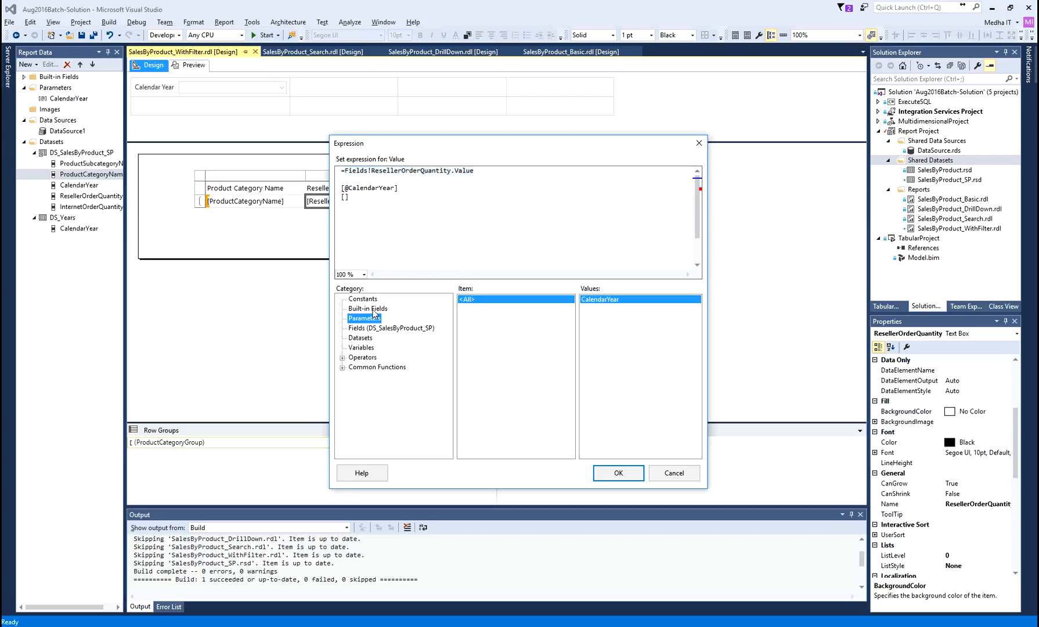
pyautogui.moveTo(431, 200); pyautogui.dragTo(319, 183)
pyautogui.press('Delete')
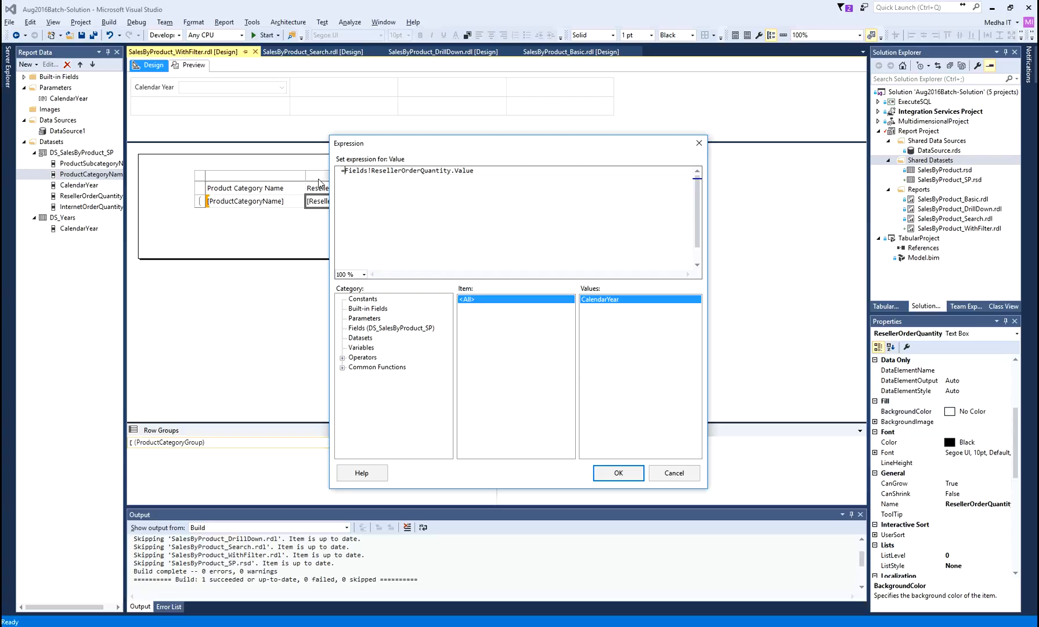
# Wrap the reseller quantity field in SUM so the expression reads =SUM(Fields!ResellerOrderQuantity.Value), and apply it.
pyautogui.write('SUM(')
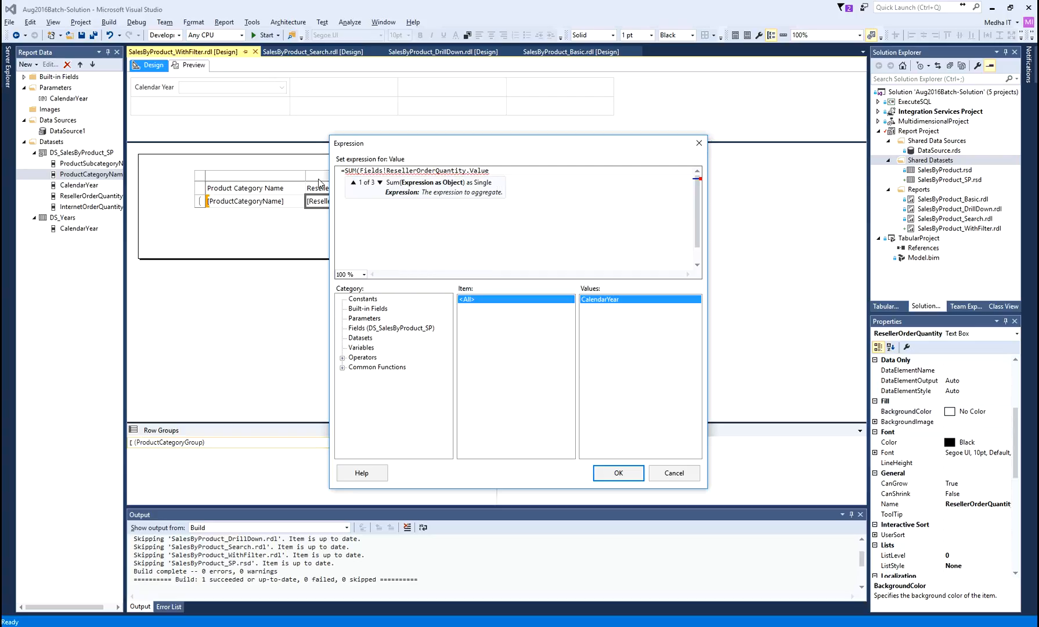
pyautogui.write(')')
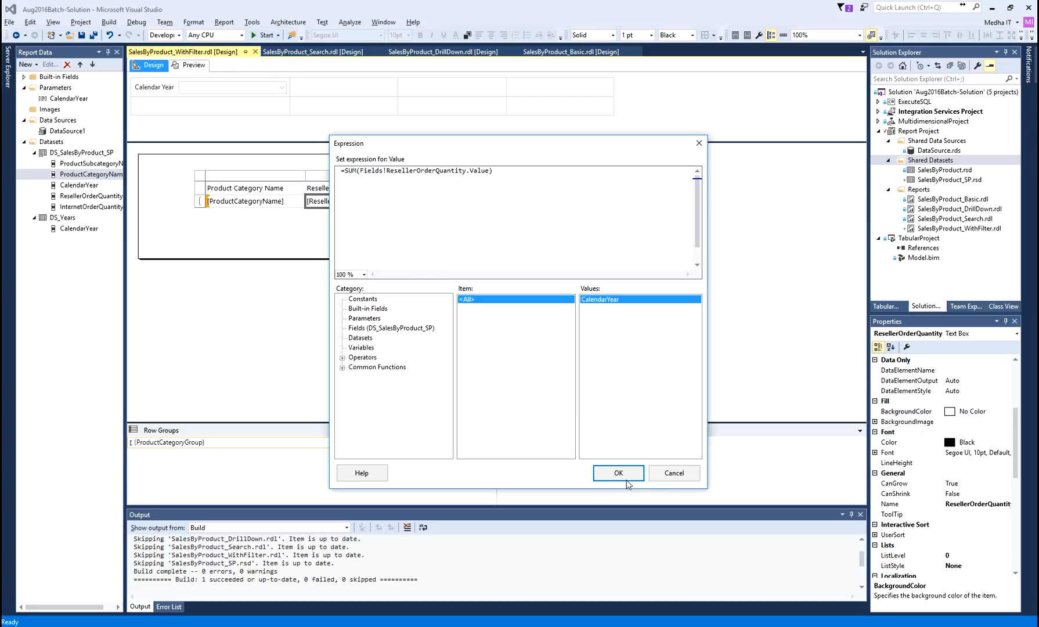
pyautogui.click(607, 475)
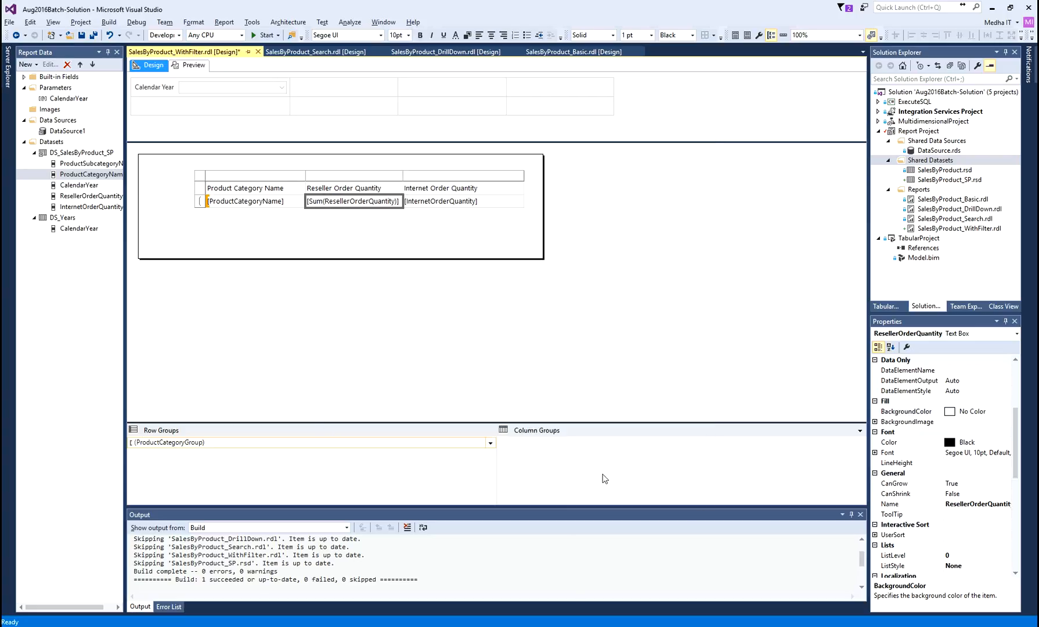
# Set the [InternetOrderQuantity] cell's expression to =SUM(Fields!InternetOrderQuantity.Value).
pyautogui.rightClick(424, 205)
pyautogui.click(460, 288)
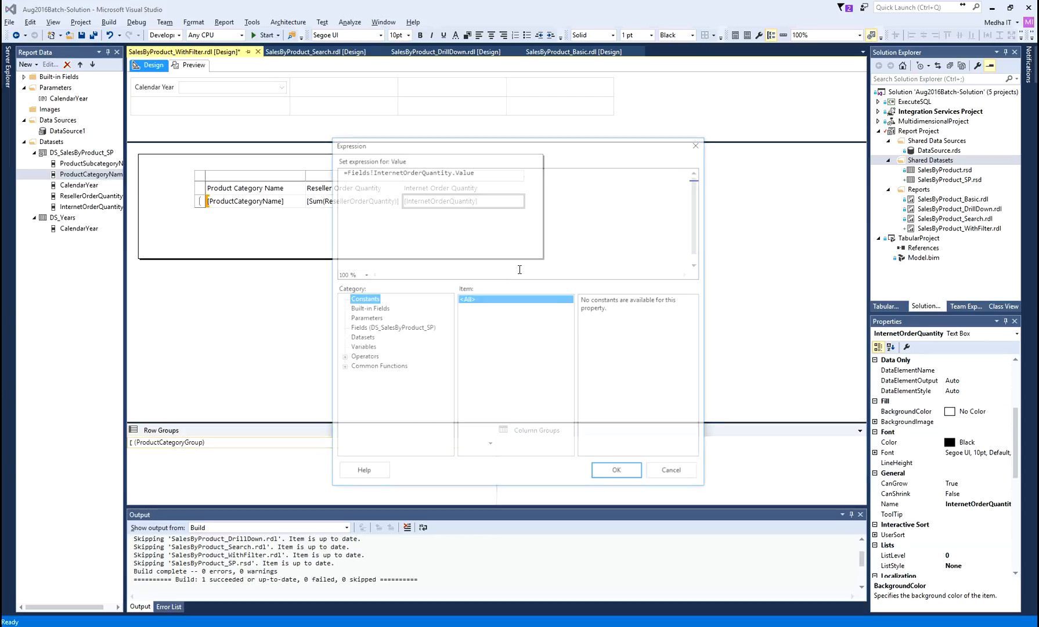
pyautogui.click(346, 169)
pyautogui.write('SUM(')
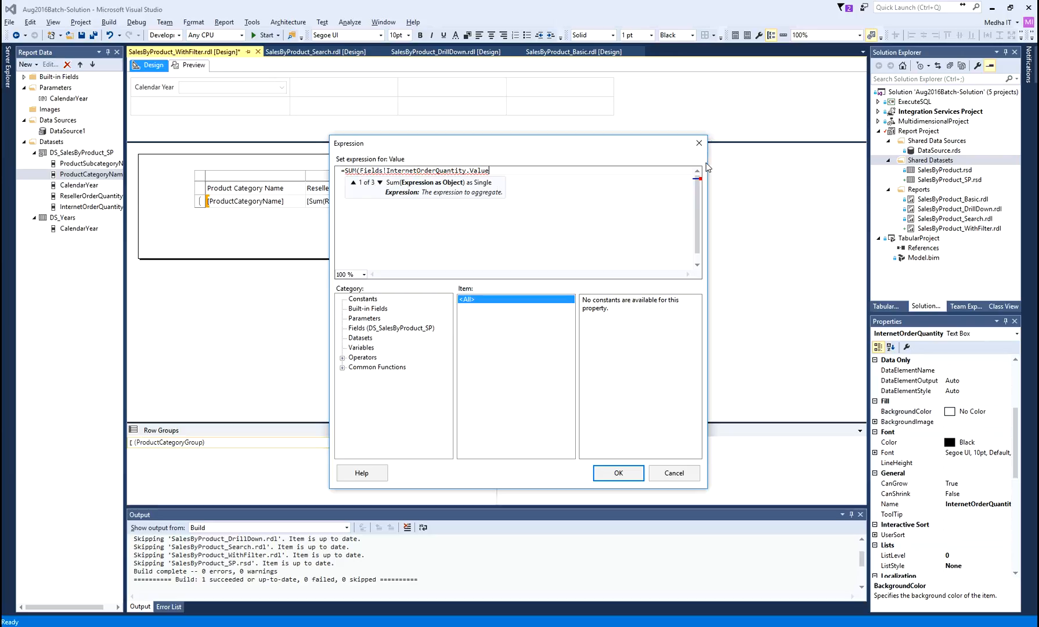
pyautogui.write(')')
pyautogui.click(622, 473)
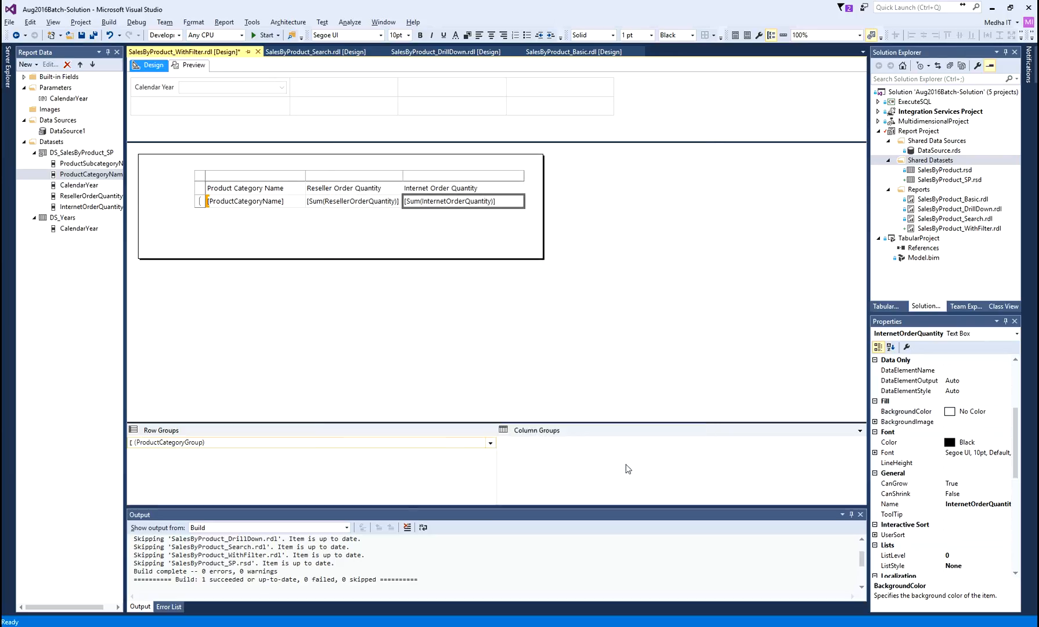
# Save the report and preview it with Calendar Year set to 2011.
pyautogui.click(93, 35)
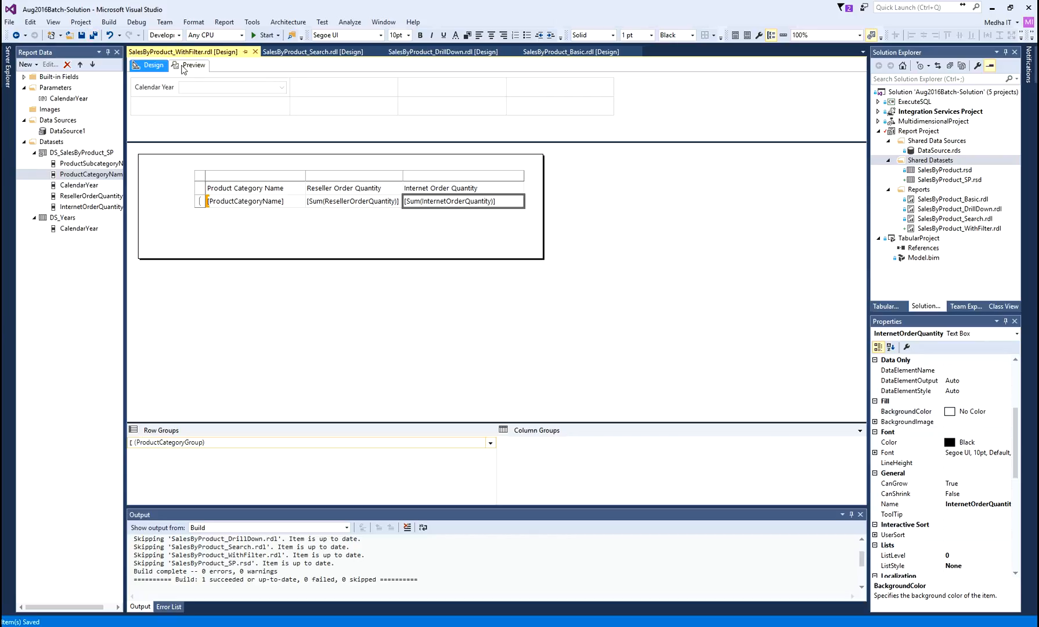
pyautogui.click(187, 65)
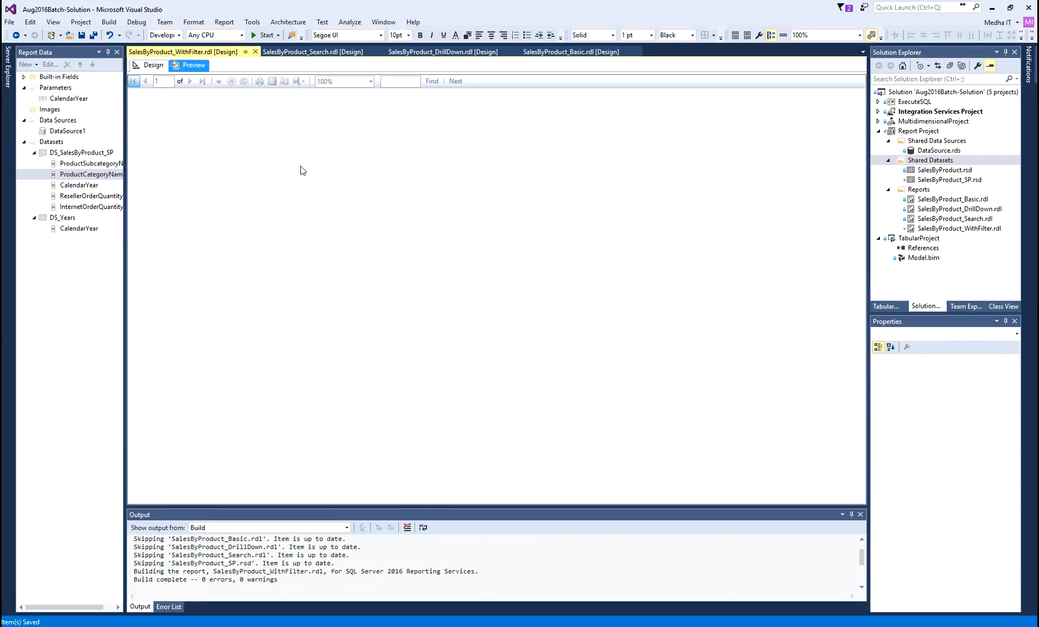
pyautogui.click(238, 84)
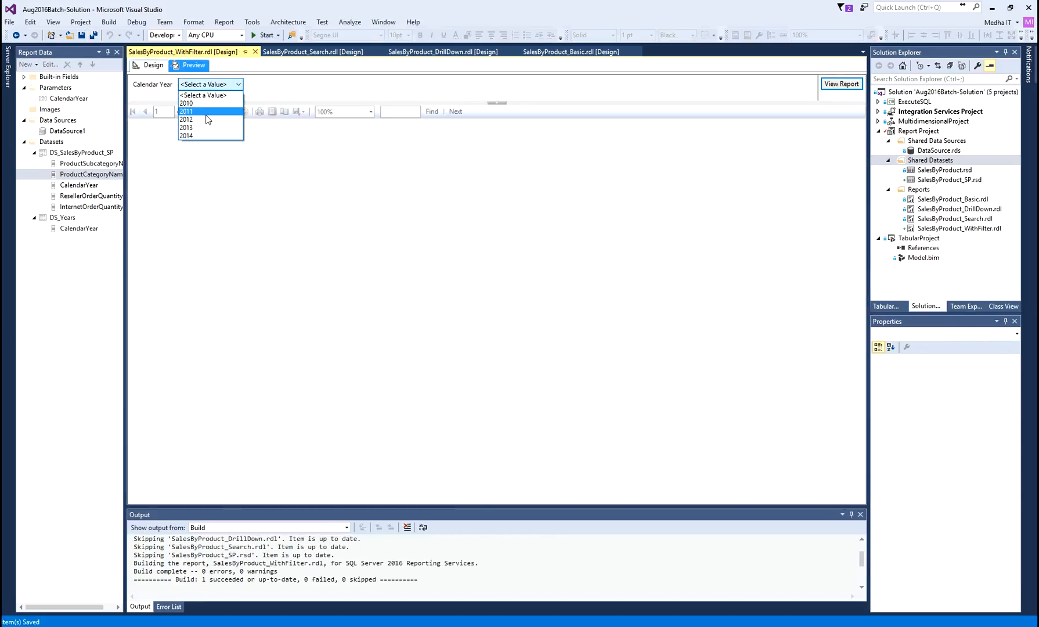
pyautogui.click(207, 111)
pyautogui.click(841, 84)
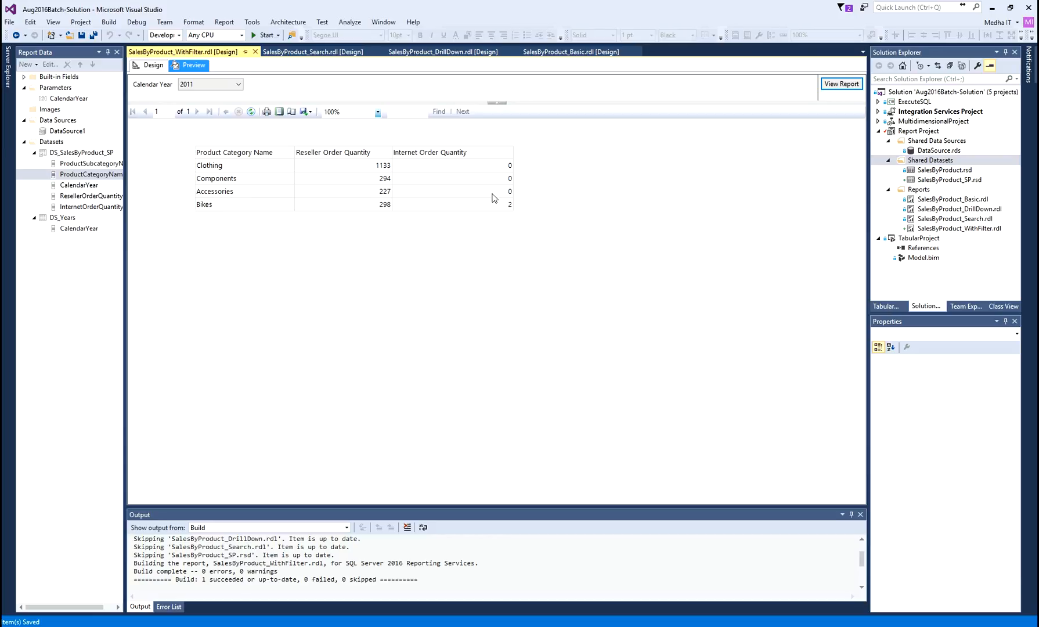
# Return to the design and examine the name and group expression in the details row group's properties.
pyautogui.click(150, 66)
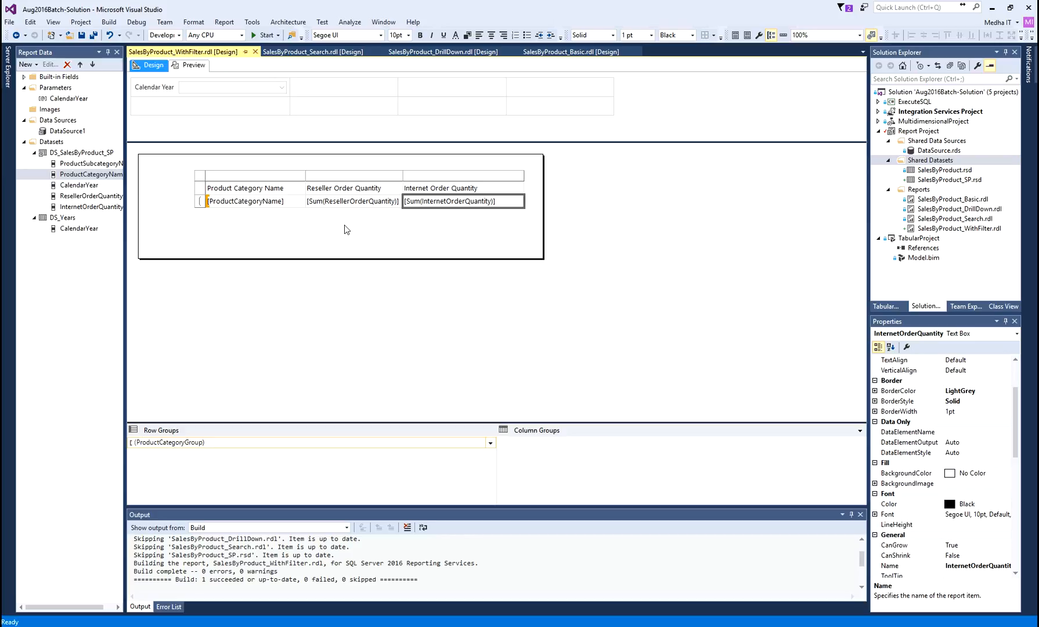
pyautogui.rightClick(202, 201)
pyautogui.moveTo(249, 246)
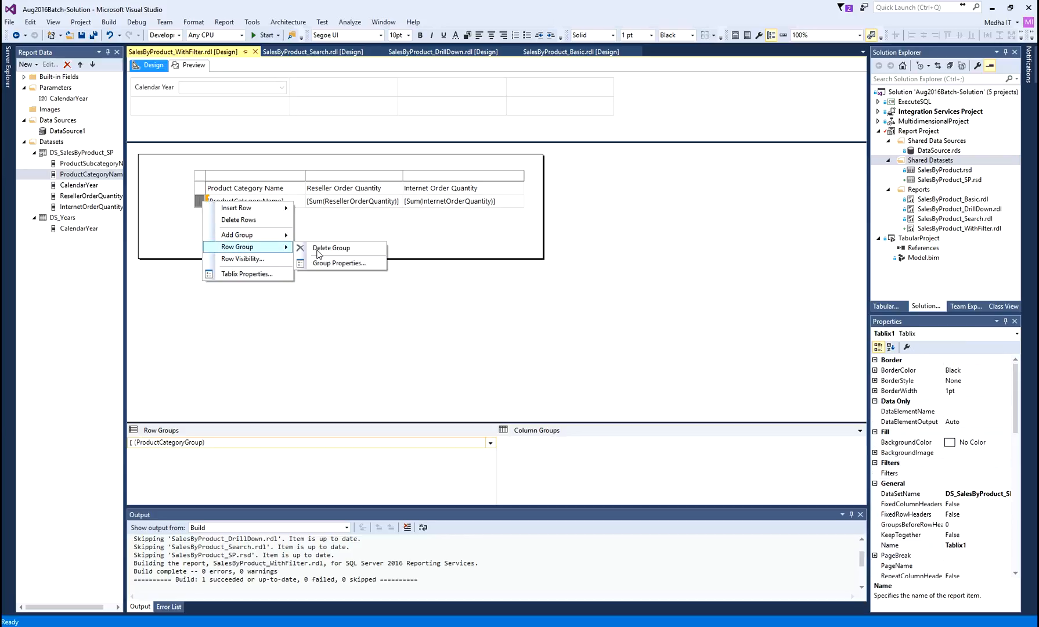
pyautogui.click(338, 263)
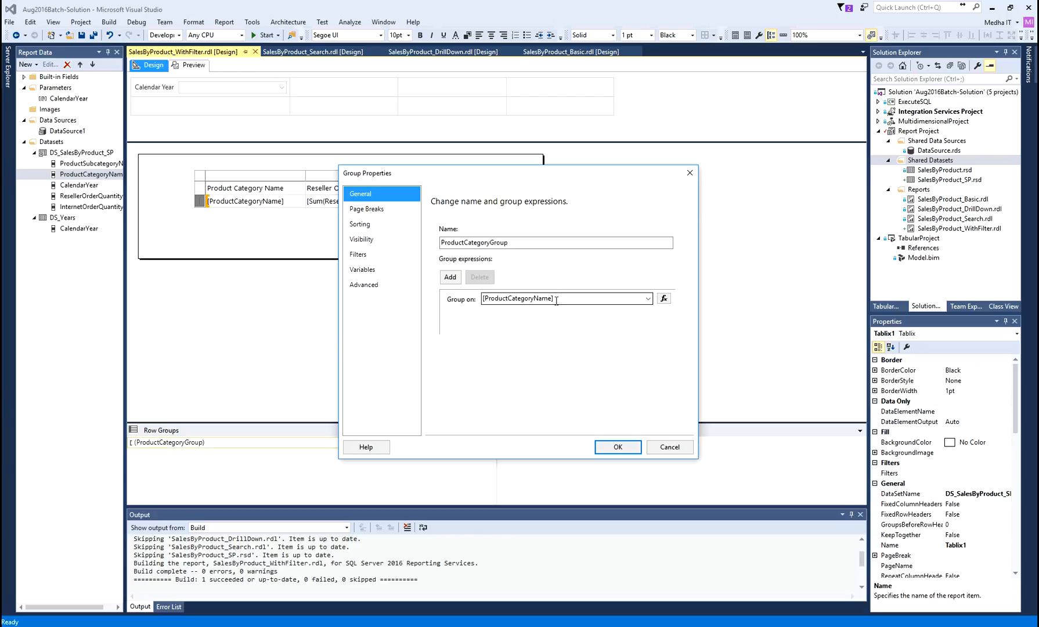
pyautogui.click(668, 447)
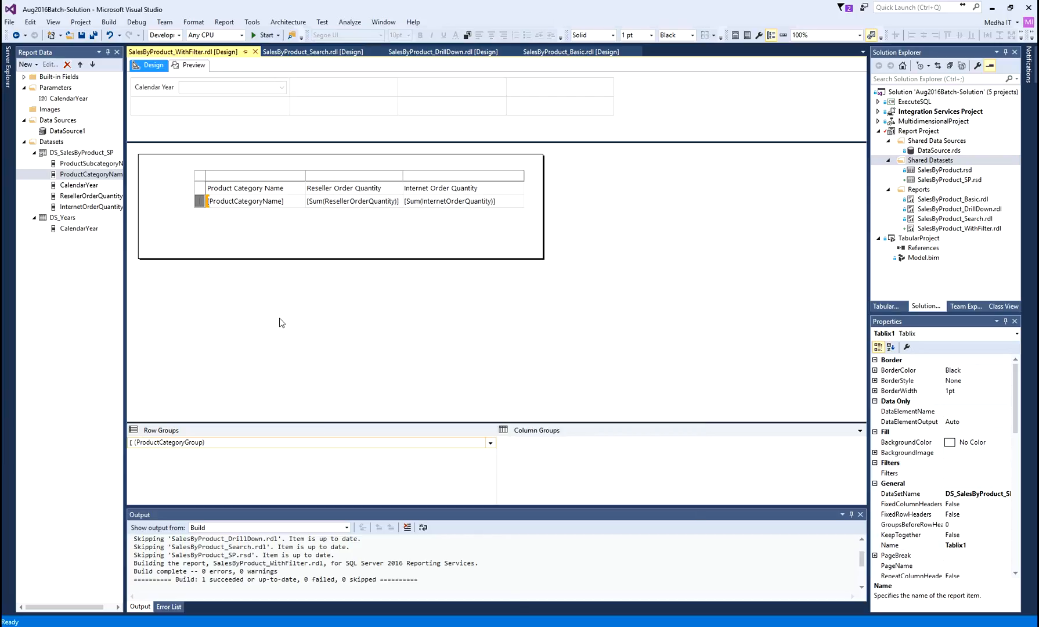
# Add a child row group by [ProductSubcategoryName] to the product category row and widen its new column to show the full heading.
pyautogui.rightClick(201, 202)
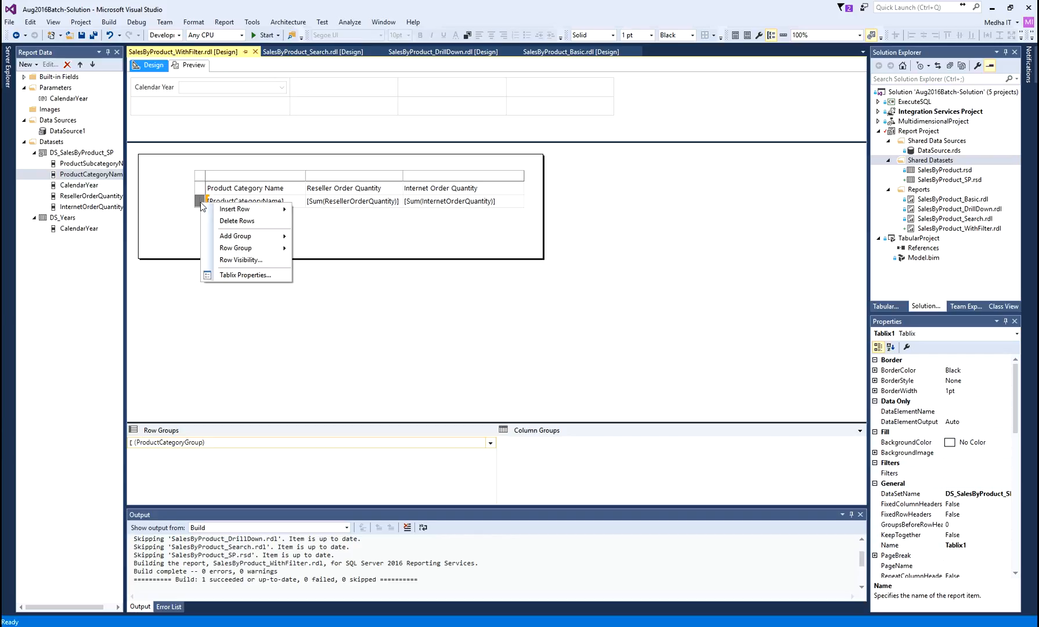
pyautogui.moveTo(213, 239)
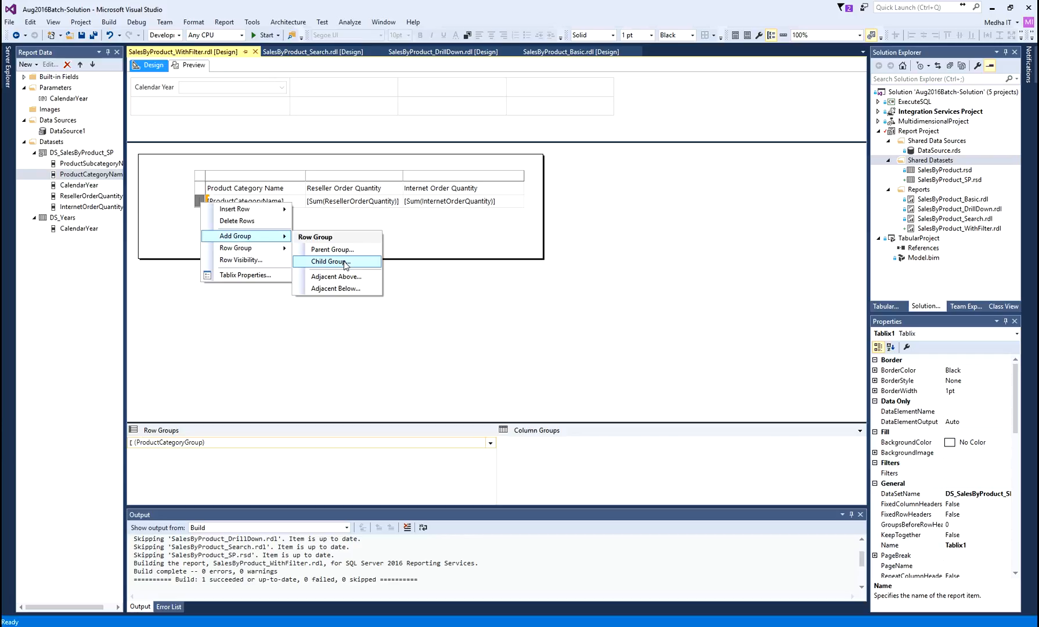
pyautogui.click(346, 263)
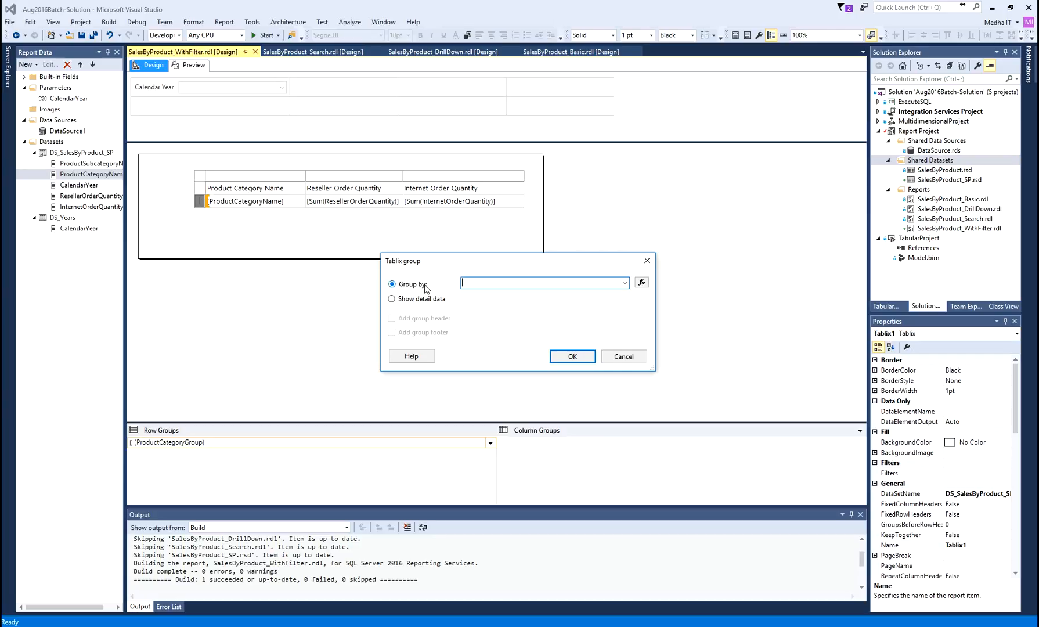
pyautogui.click(625, 283)
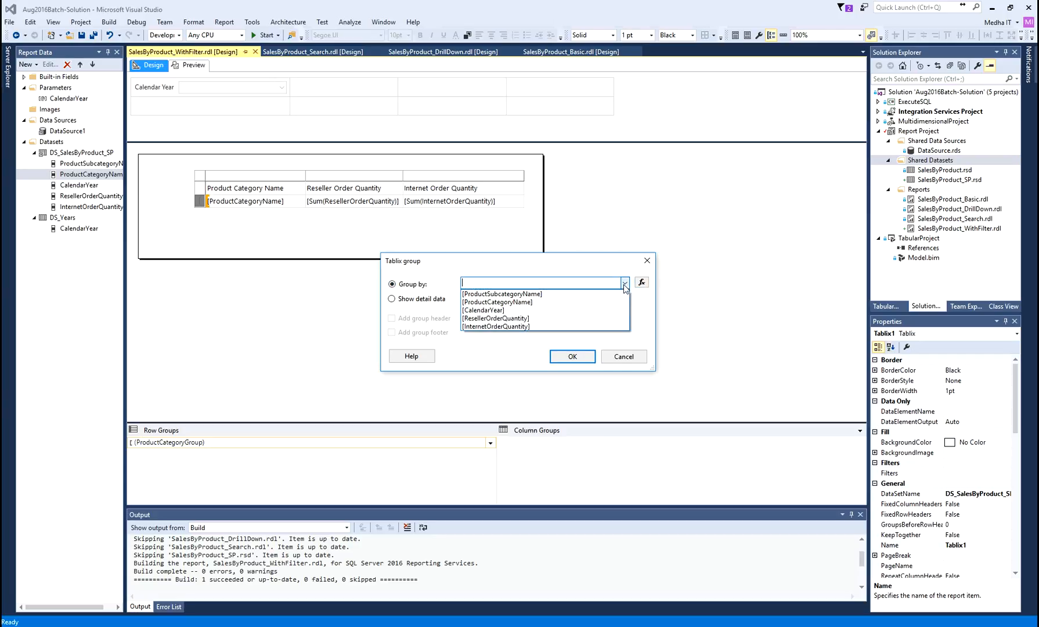
pyautogui.click(495, 294)
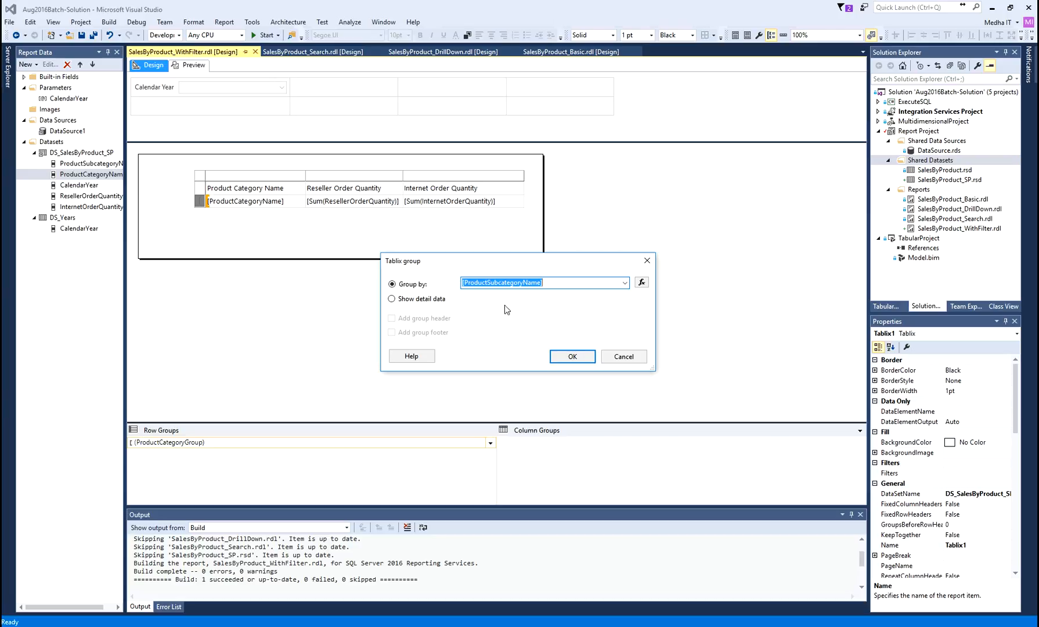
pyautogui.click(572, 355)
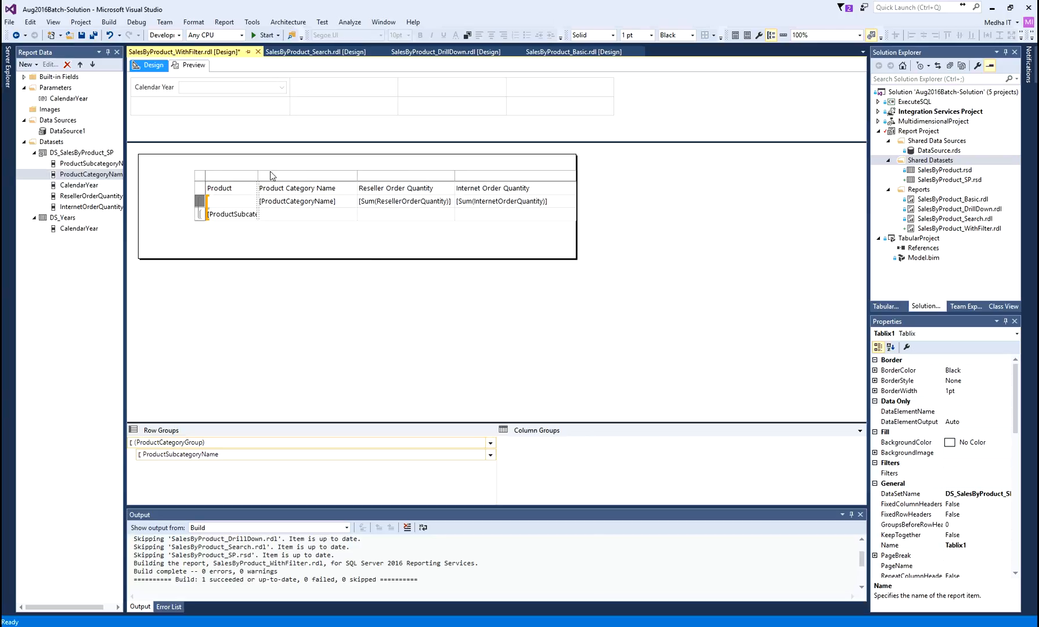
pyautogui.moveTo(258, 176); pyautogui.dragTo(314, 177)
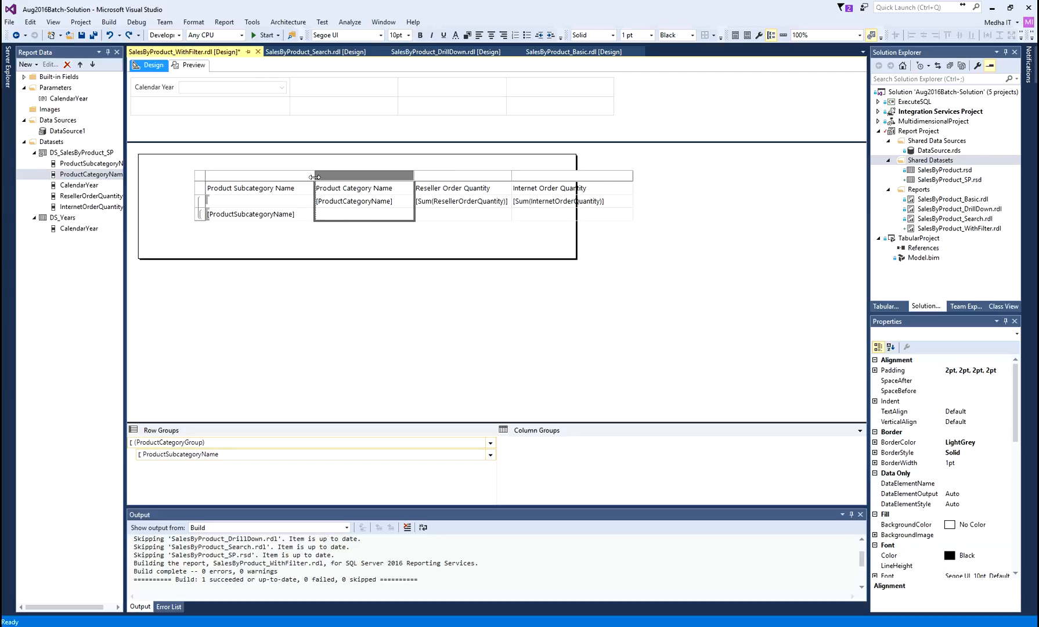
pyautogui.moveTo(315, 177); pyautogui.dragTo(315, 177)
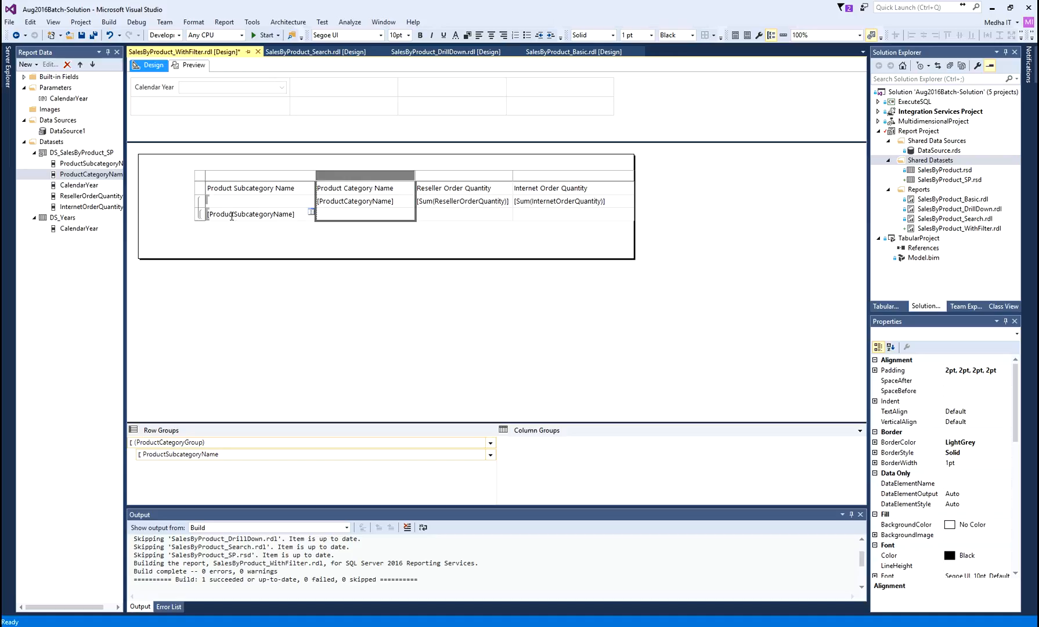
# Delete the Product Subcategory Name column together with its associated group.
pyautogui.click(349, 188)
pyautogui.moveTo(351, 175); pyautogui.dragTo(235, 179)
pyautogui.rightClick(242, 176)
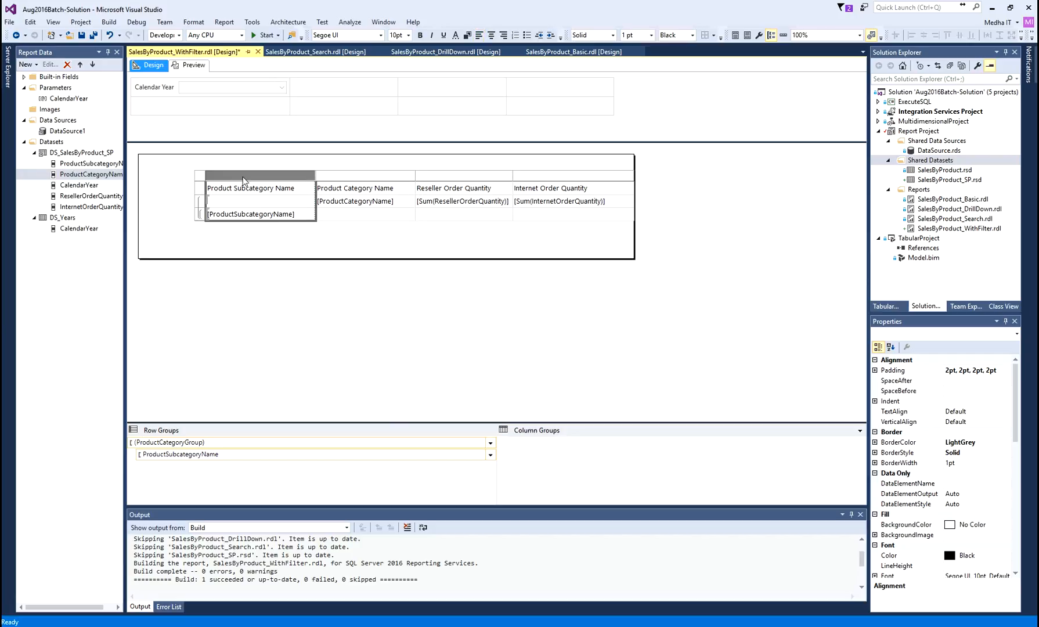
pyautogui.click(265, 196)
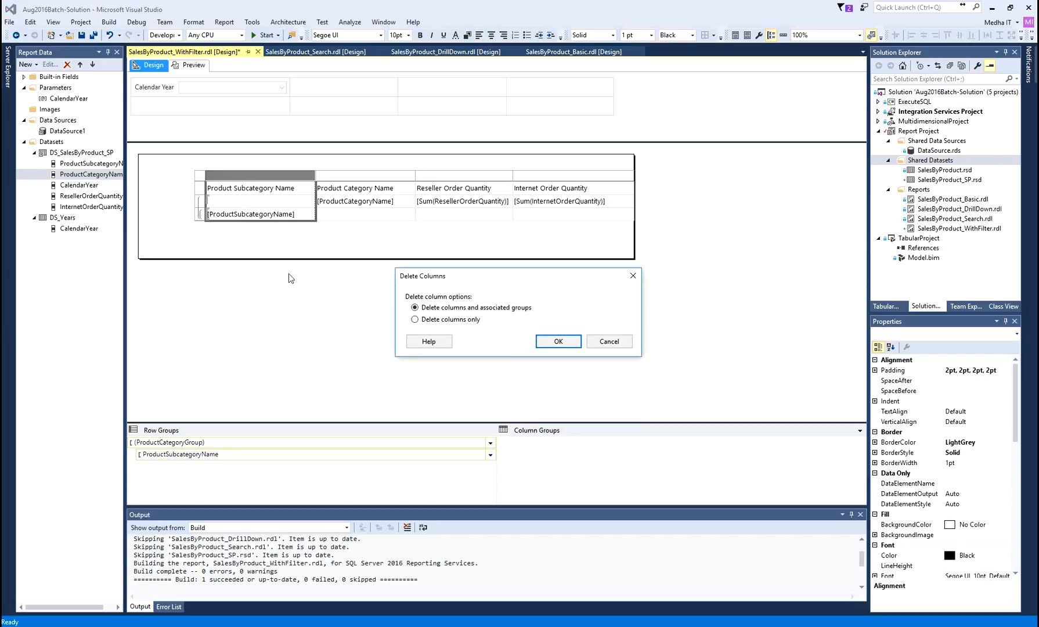
pyautogui.click(558, 344)
pyautogui.click(312, 213)
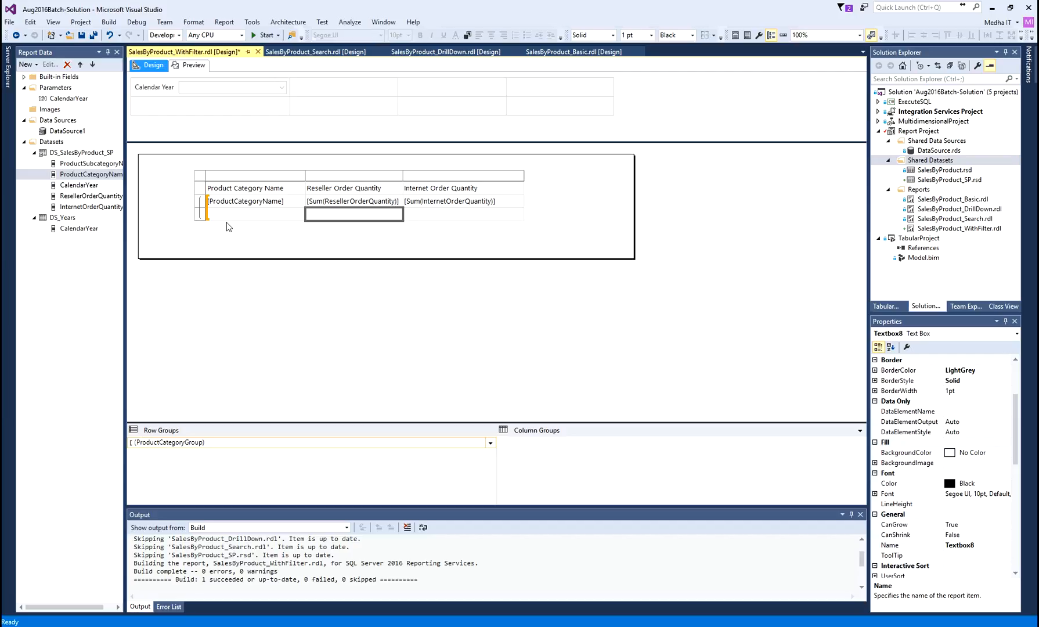
# Add a child row group by [ProductSubcategoryName] to the blank row under the category row and widen its new column.
pyautogui.click(202, 215)
pyautogui.rightClick(202, 217)
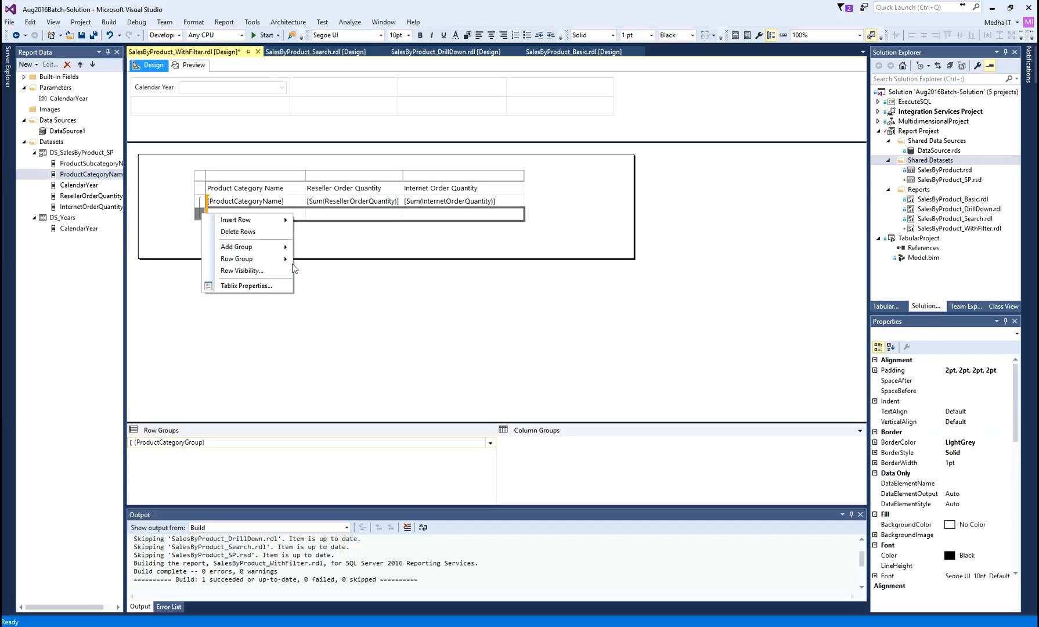
pyautogui.moveTo(254, 253)
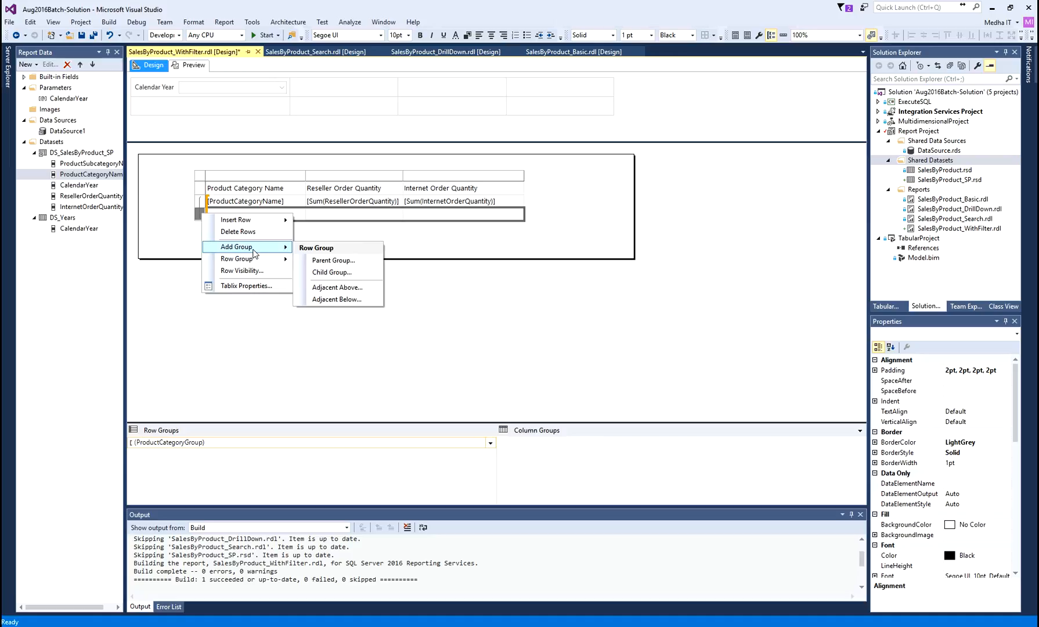
pyautogui.click(361, 275)
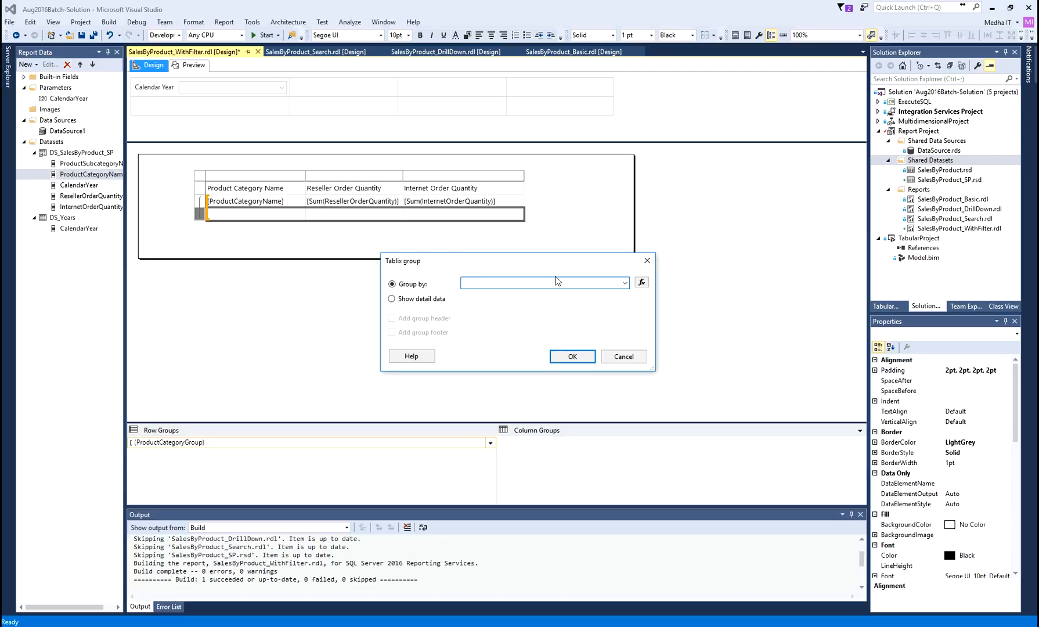
pyautogui.click(625, 283)
pyautogui.click(535, 295)
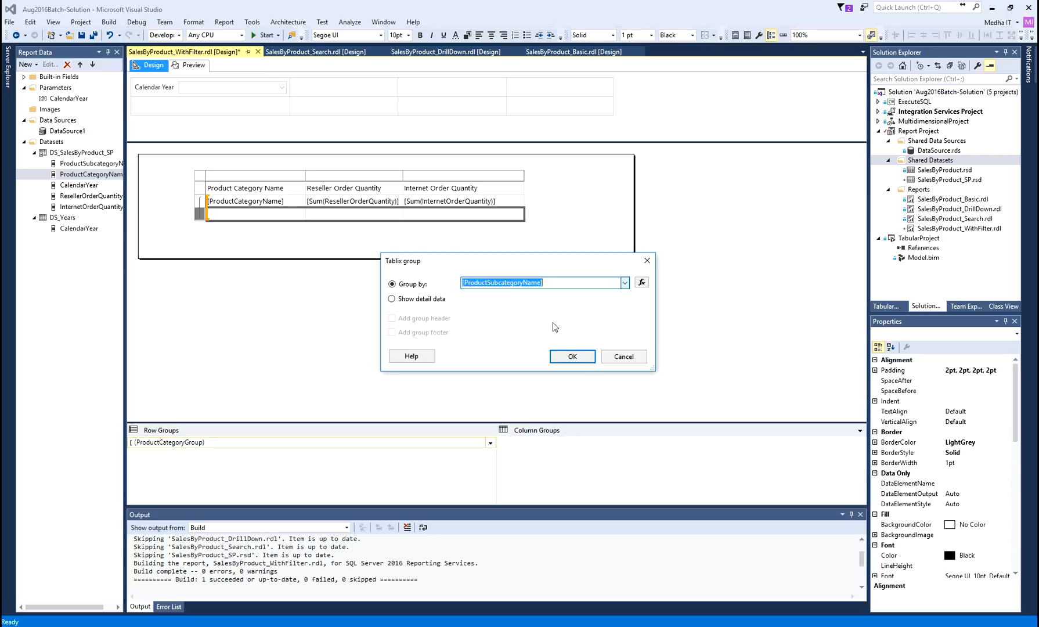
pyautogui.click(574, 358)
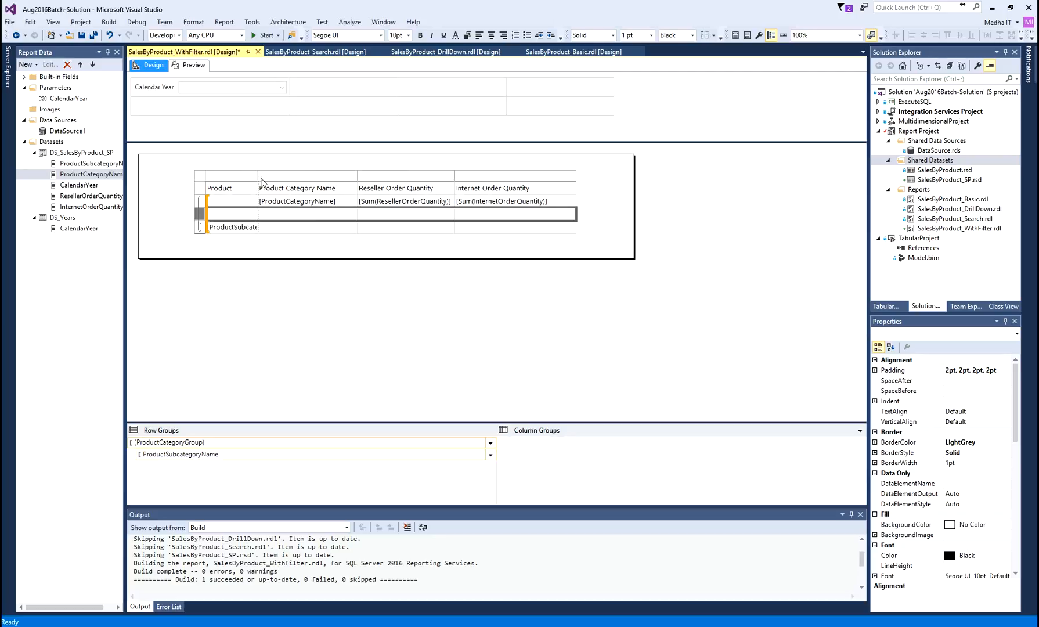
pyautogui.moveTo(258, 176); pyautogui.dragTo(331, 176)
# Remove the Product Subcategory Name heading and move the Product Category Name heading into the first column in its place.
pyautogui.click(382, 189)
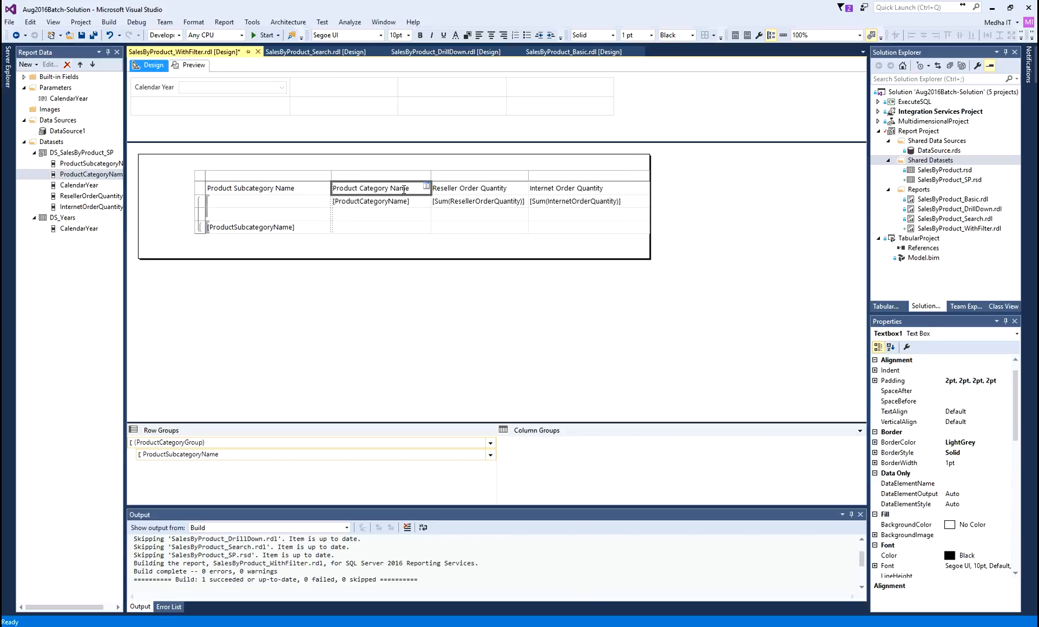
pyautogui.click(306, 192)
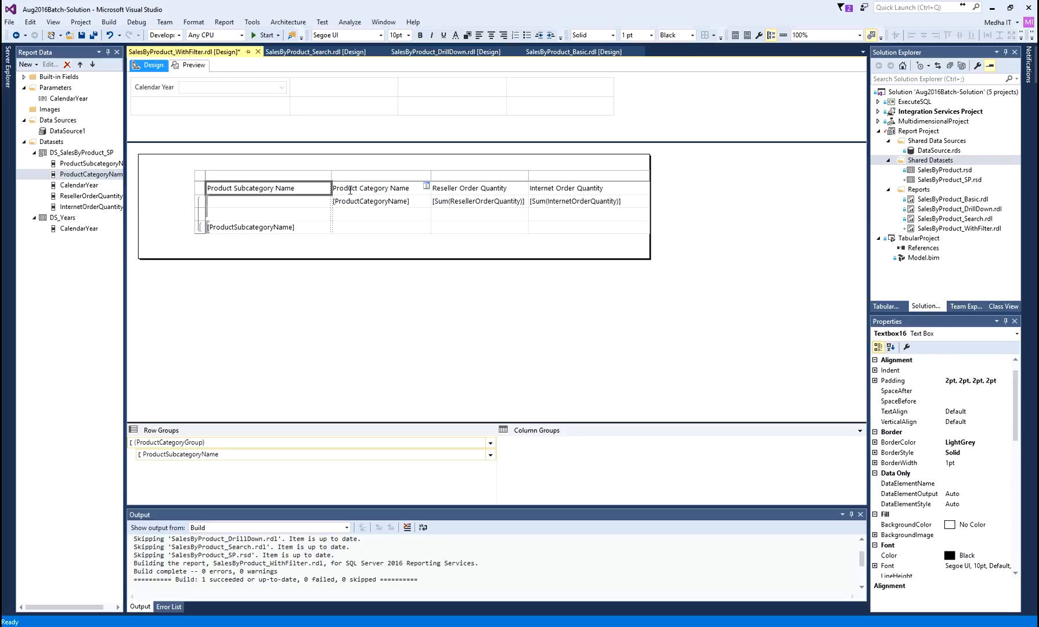
pyautogui.click(372, 252)
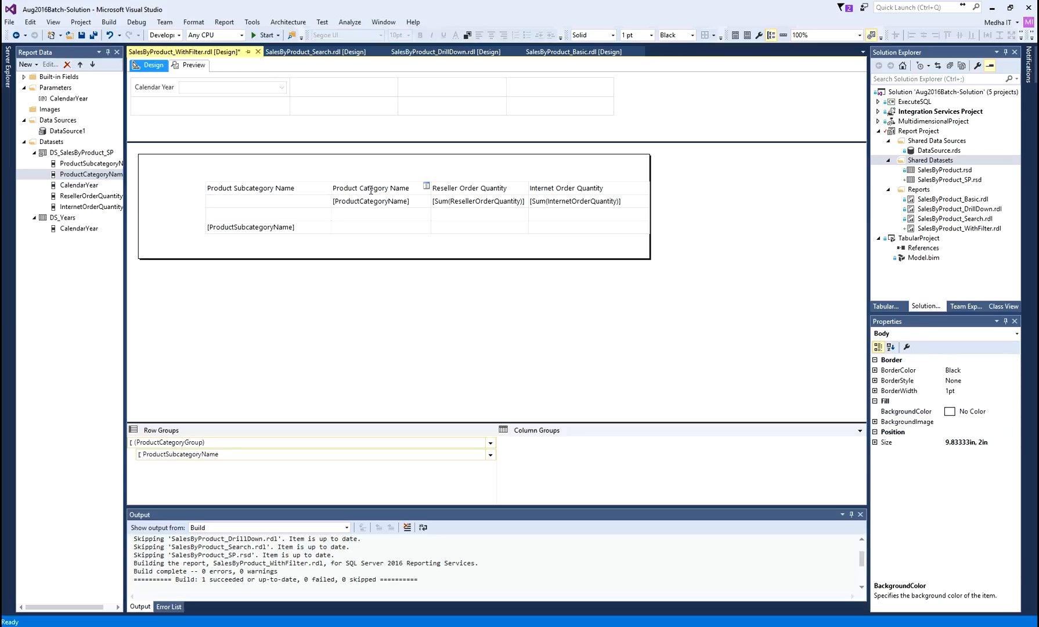
pyautogui.rightClick(298, 192)
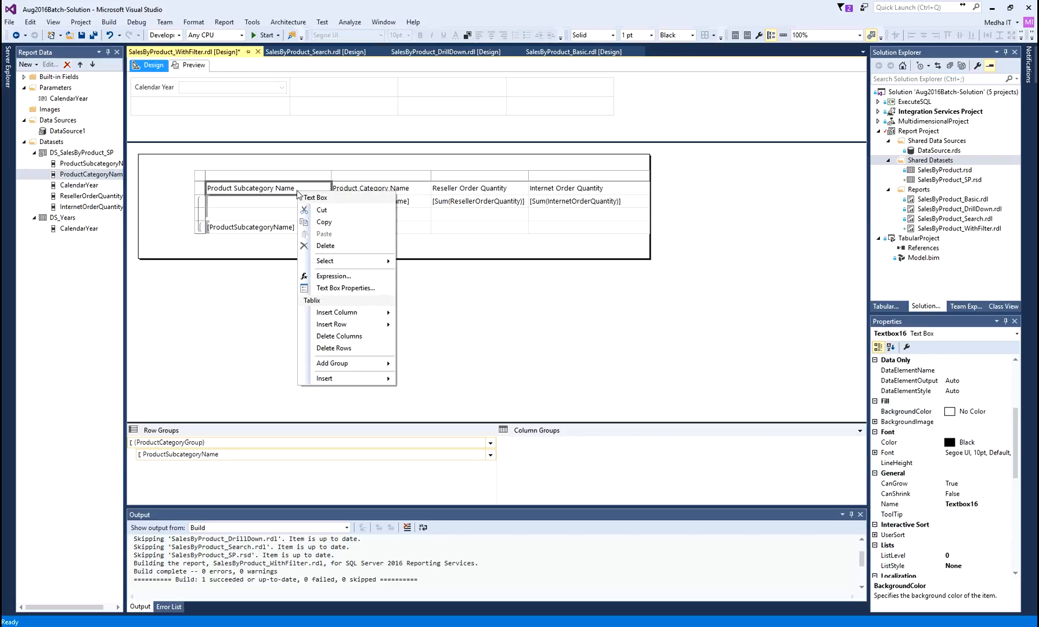
pyautogui.click(315, 246)
pyautogui.rightClick(372, 193)
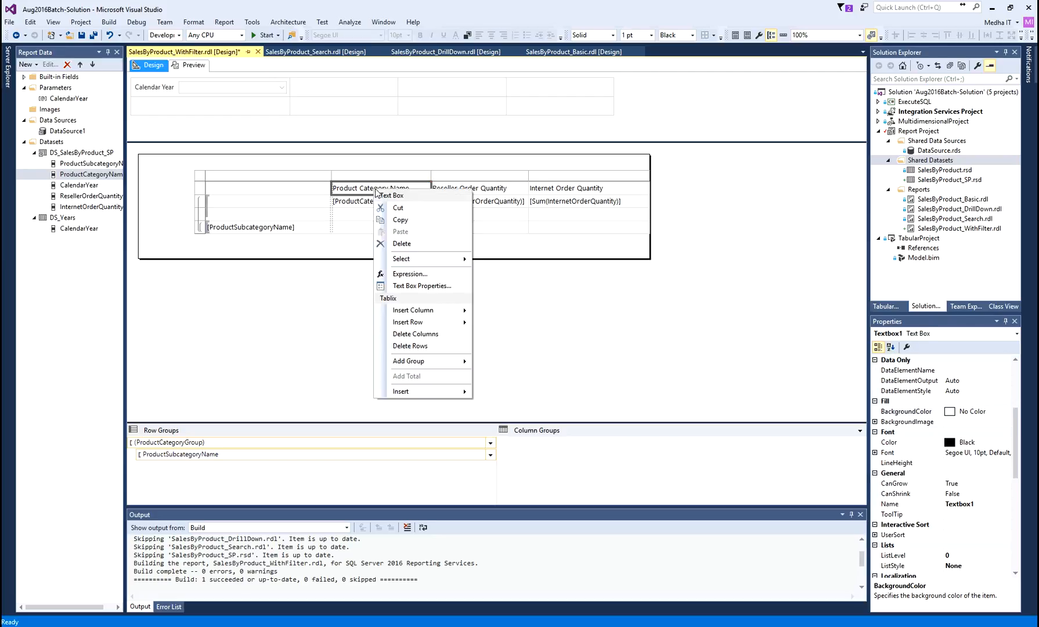
pyautogui.click(388, 208)
pyautogui.rightClick(283, 193)
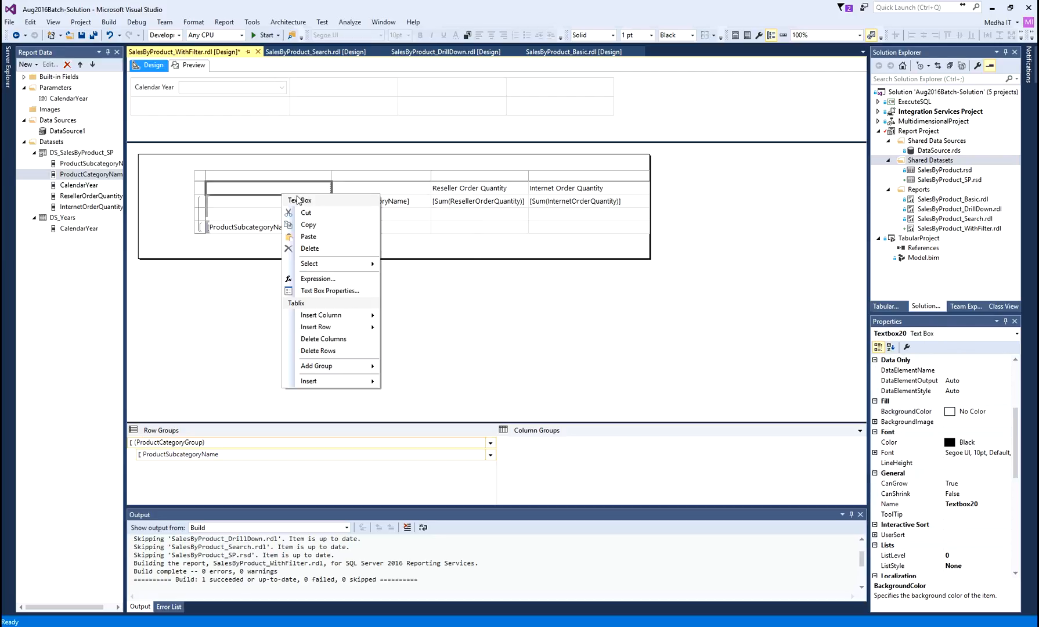
pyautogui.click(309, 237)
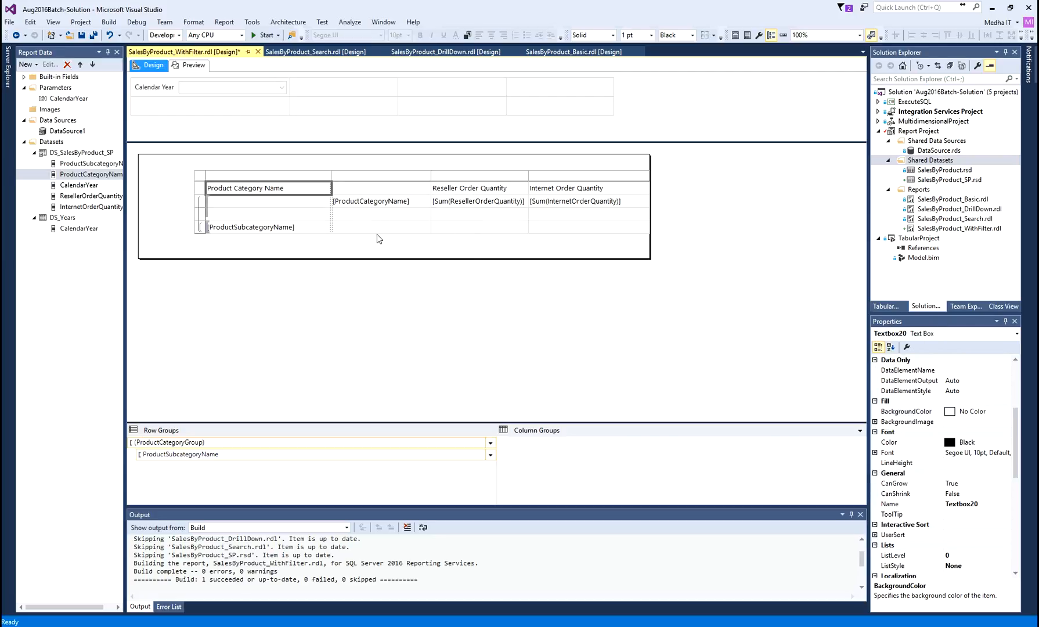
# Move the [ProductCategoryName] field into the first column of the category row.
pyautogui.rightClick(365, 203)
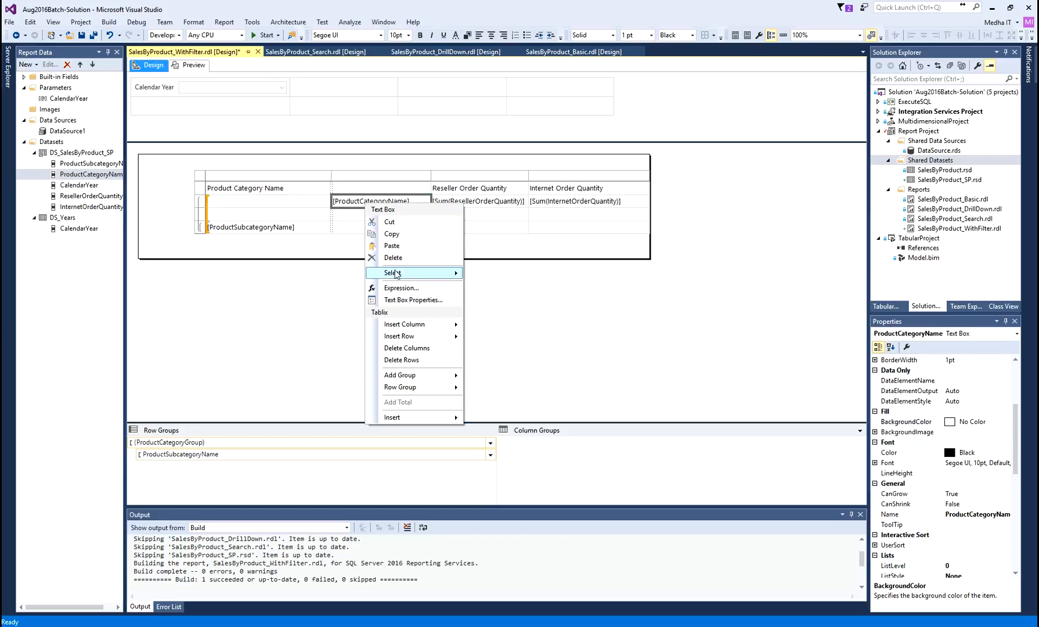
pyautogui.click(390, 222)
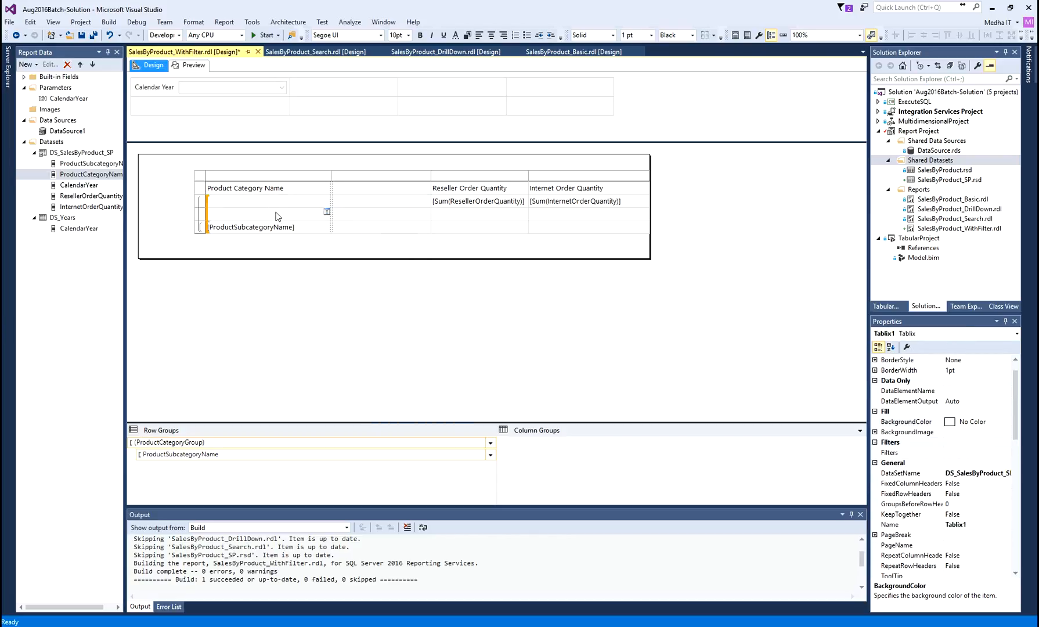
pyautogui.rightClick(268, 204)
pyautogui.click(293, 247)
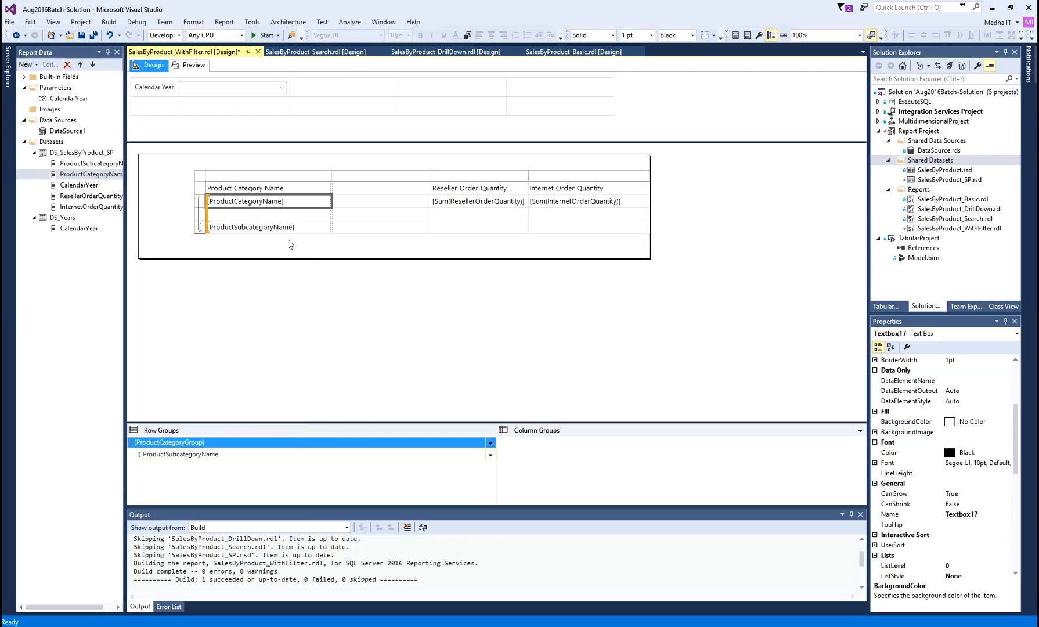
# Move the [ProductSubcategoryName] field into the second column of its row and narrow the first column.
pyautogui.rightClick(286, 229)
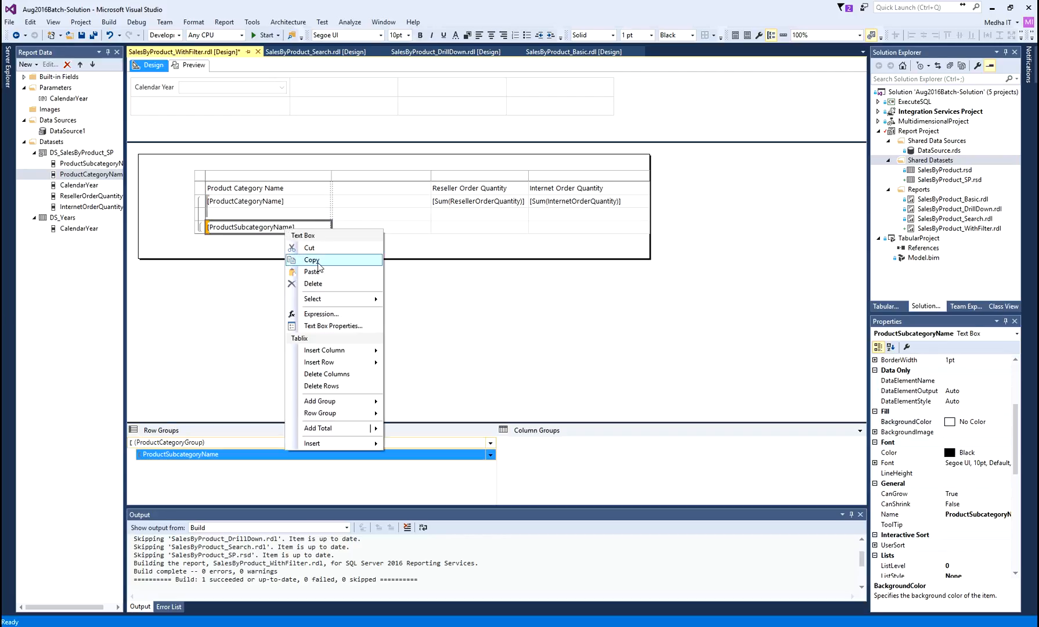
pyautogui.click(309, 248)
pyautogui.click(375, 226)
pyautogui.rightClick(374, 224)
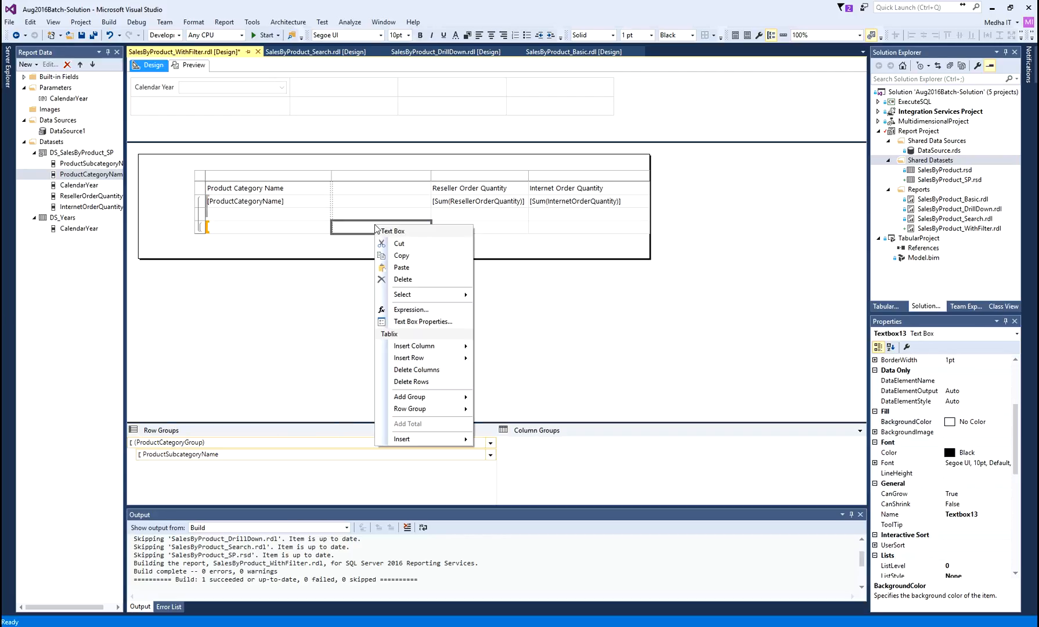
pyautogui.click(384, 270)
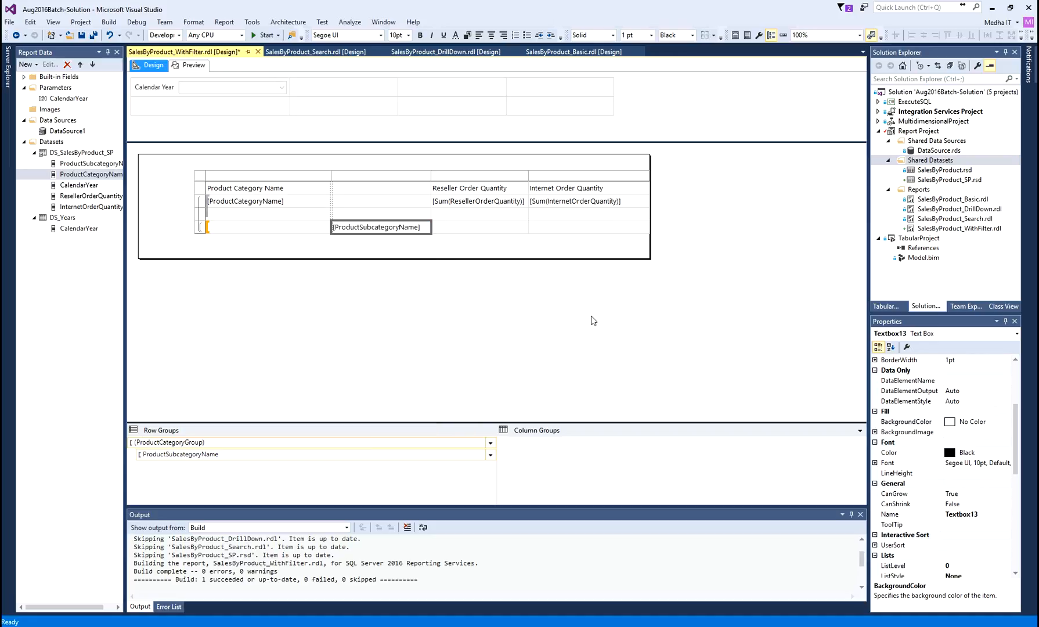
pyautogui.moveTo(332, 175); pyautogui.dragTo(307, 175)
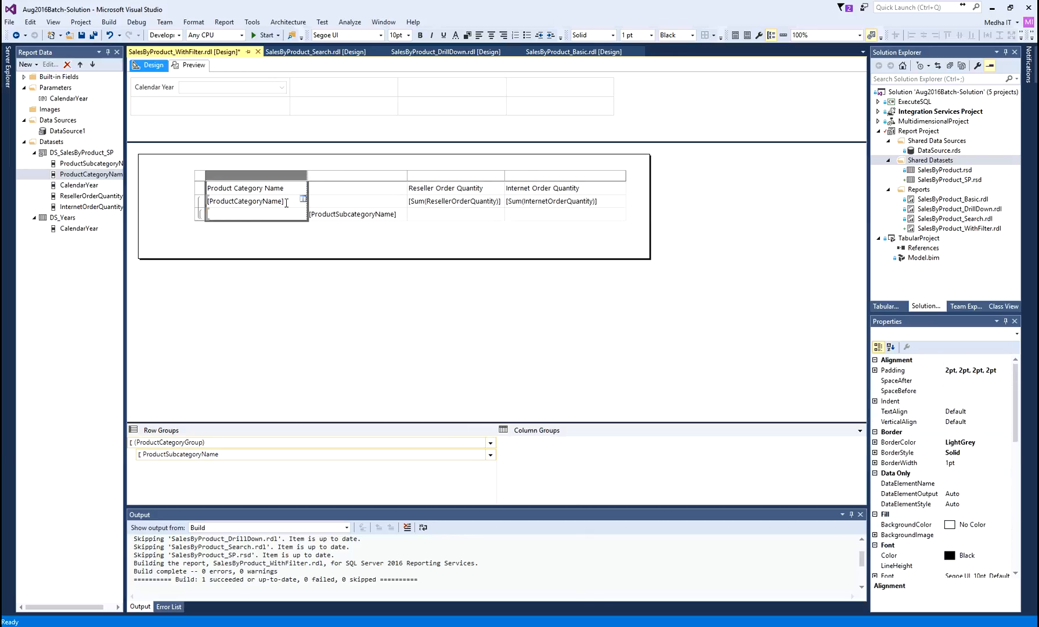
# Copy the [Sum(ResellerOrderQuantity)] cell from the category row into the subcategory row below it.
pyautogui.rightClick(437, 203)
pyautogui.click(462, 232)
pyautogui.click(440, 214)
pyautogui.rightClick(439, 217)
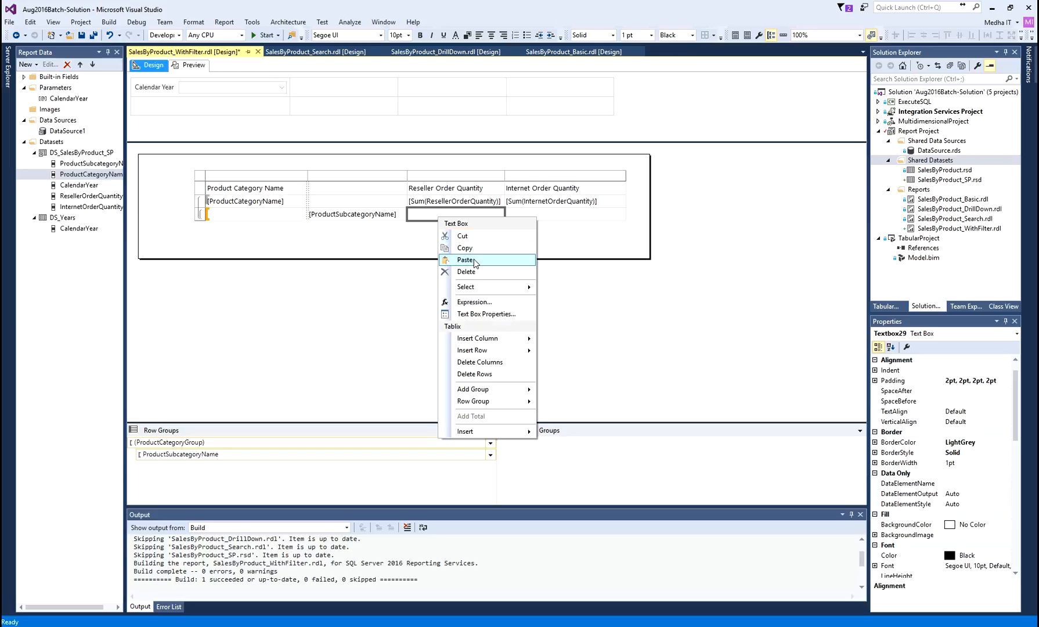
pyautogui.click(465, 259)
# Copy the [Sum(InternetOrderQuantity)] cell into the subcategory row below it, and select the category row.
pyautogui.rightClick(552, 204)
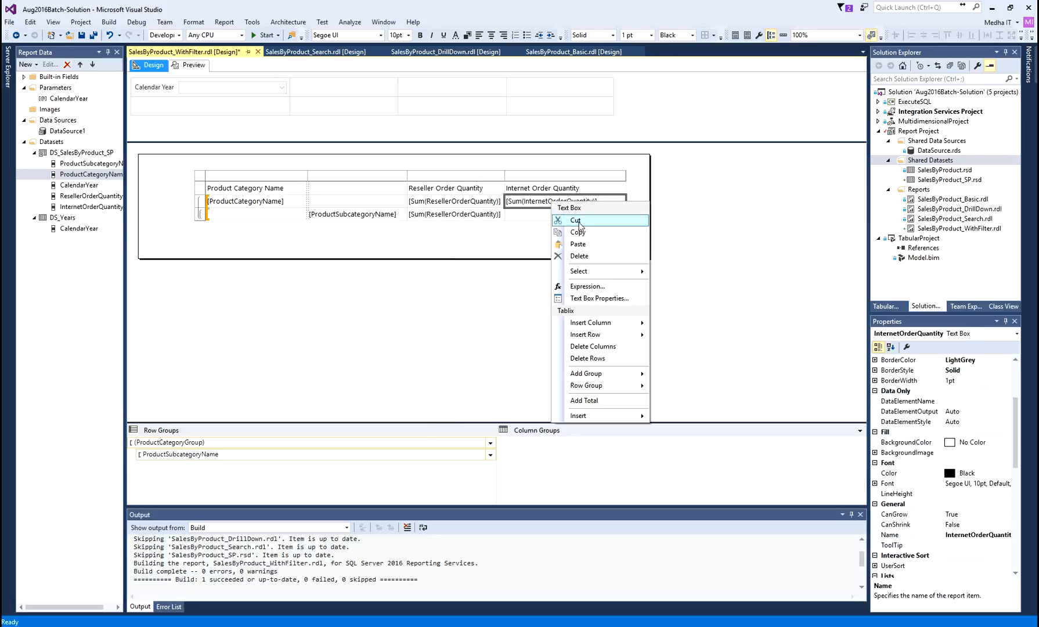
pyautogui.click(586, 235)
pyautogui.rightClick(544, 217)
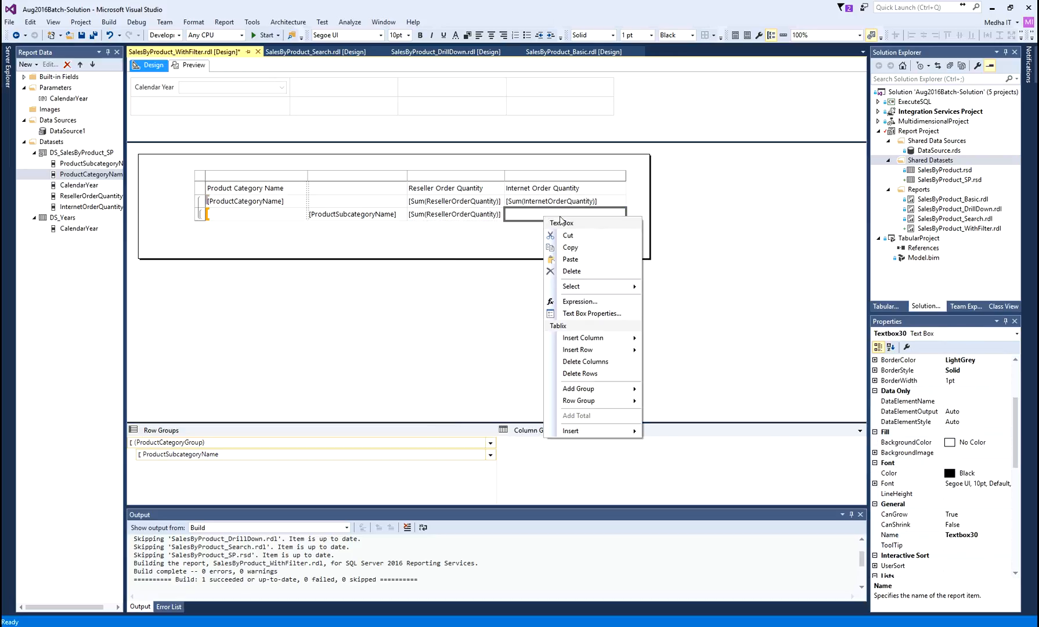
pyautogui.click(586, 258)
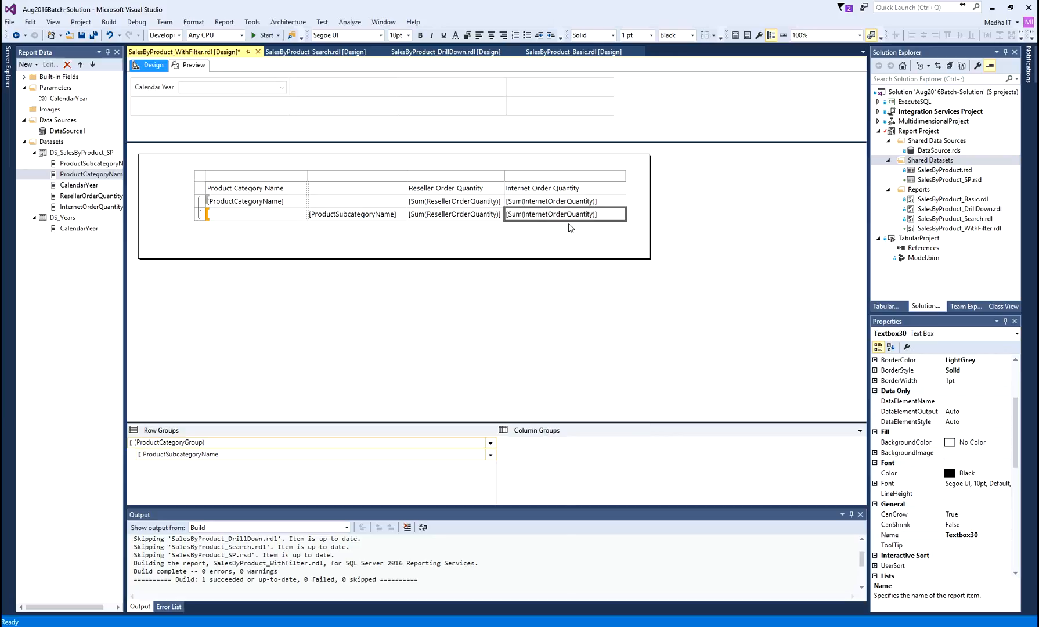
pyautogui.click(200, 202)
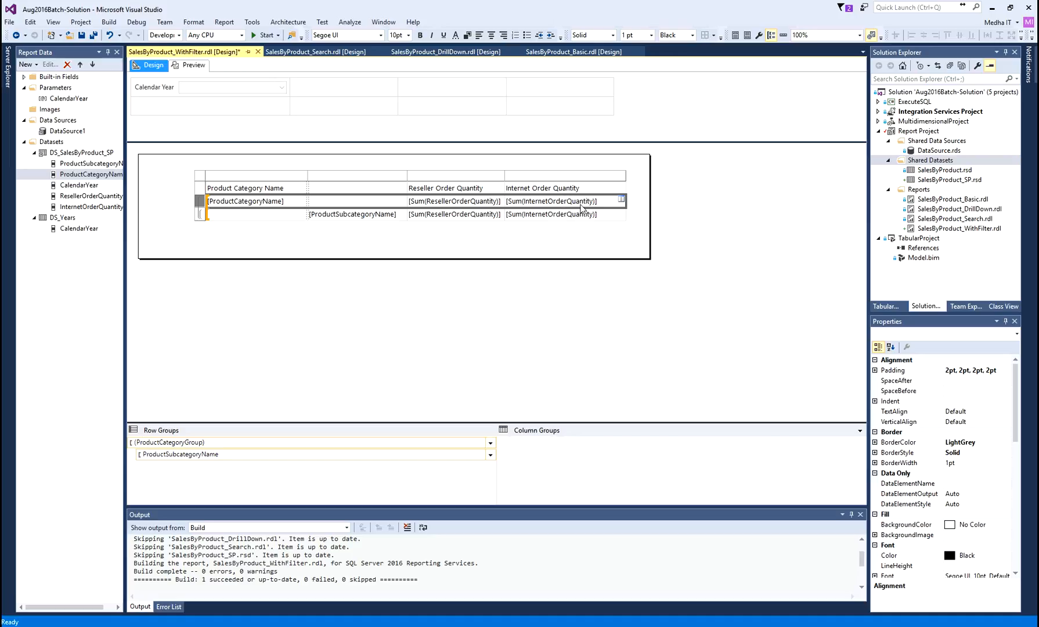
# Preview the SalesByProduct_WithFilter report with Calendar Year 2011.
pyautogui.click(201, 214)
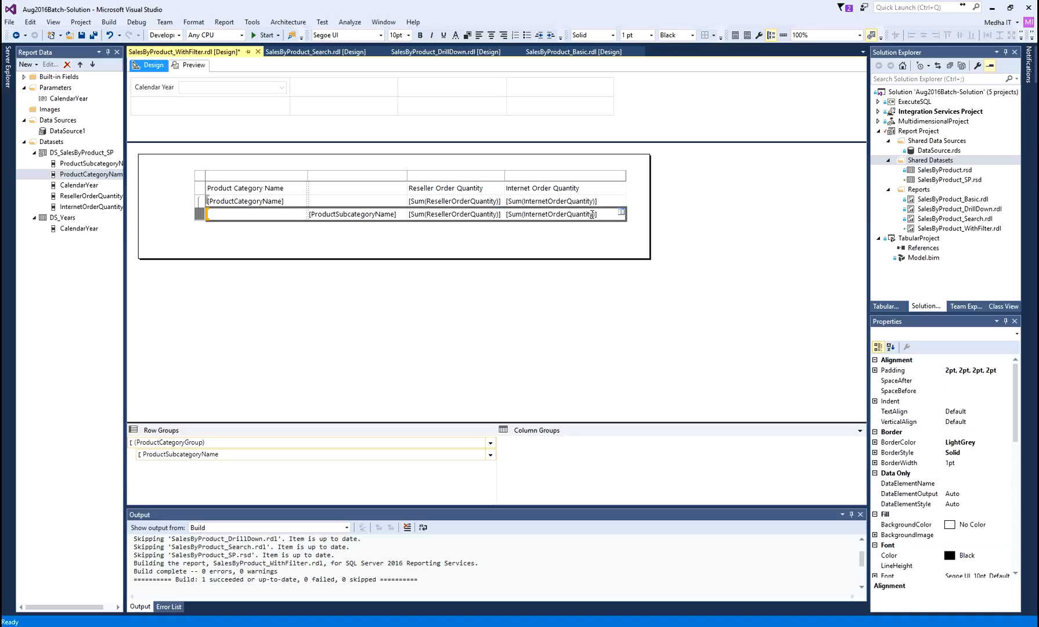
pyautogui.click(193, 64)
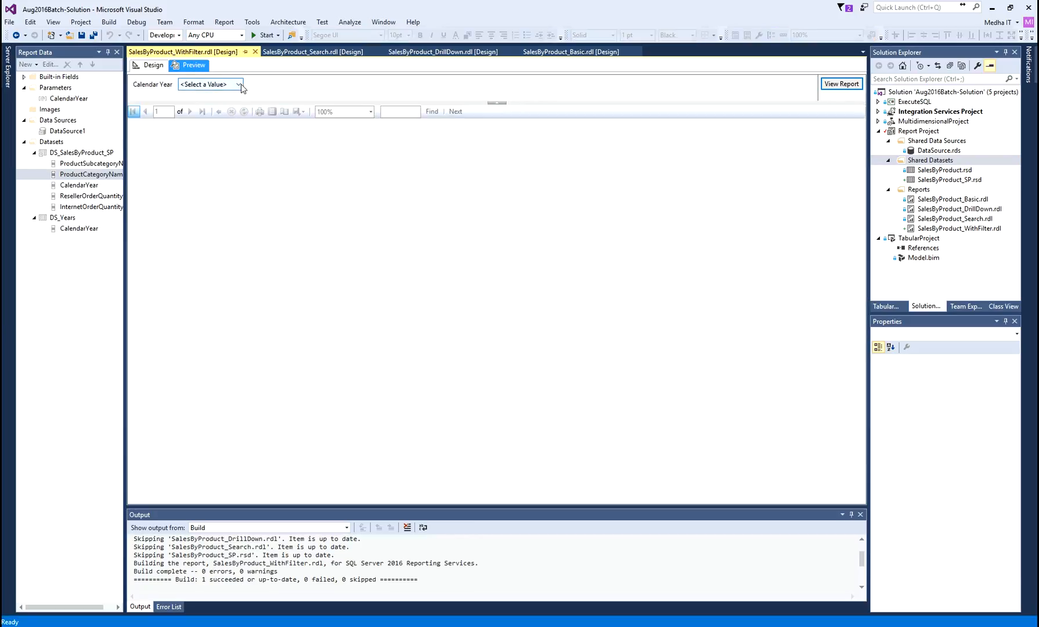
pyautogui.click(239, 85)
pyautogui.click(215, 113)
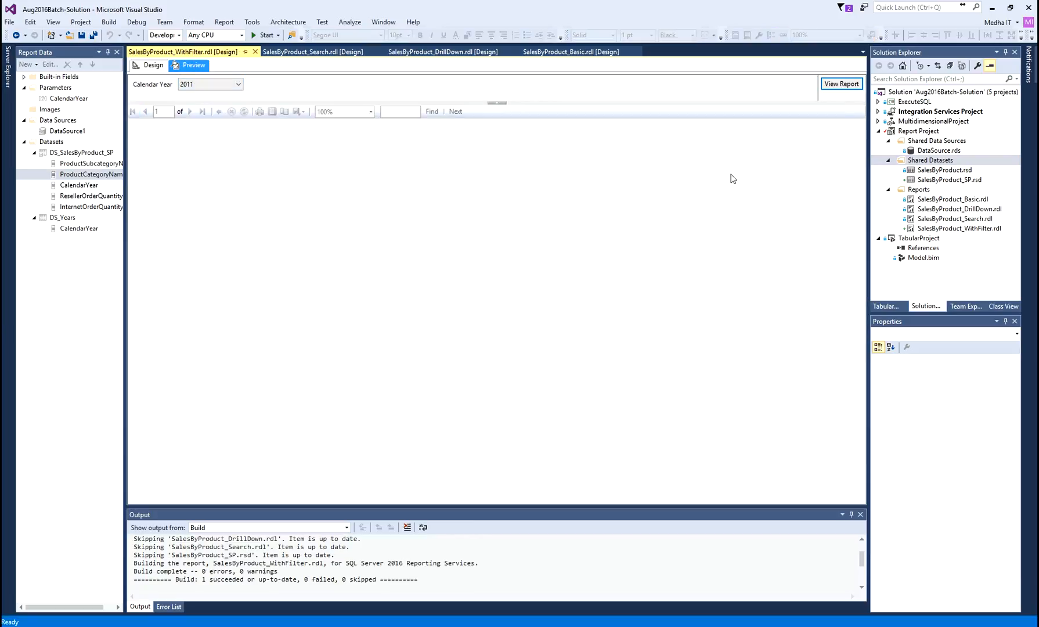
pyautogui.click(841, 84)
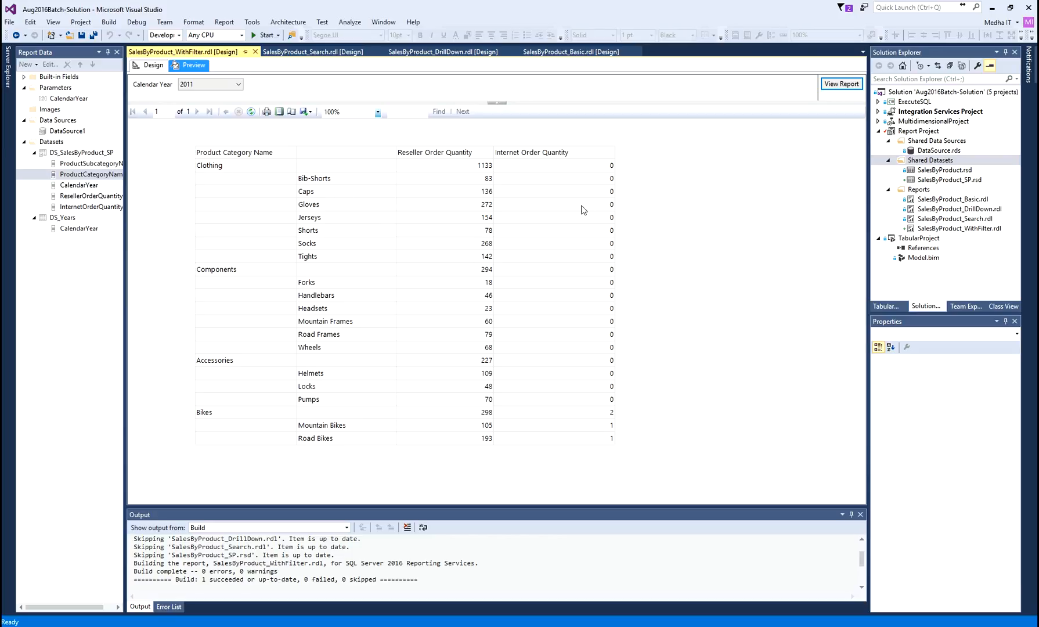
# Run the previewed report for Calendar Year 2012 and look through the category and subcategory rows.
pyautogui.click(235, 85)
pyautogui.click(198, 115)
pyautogui.click(847, 85)
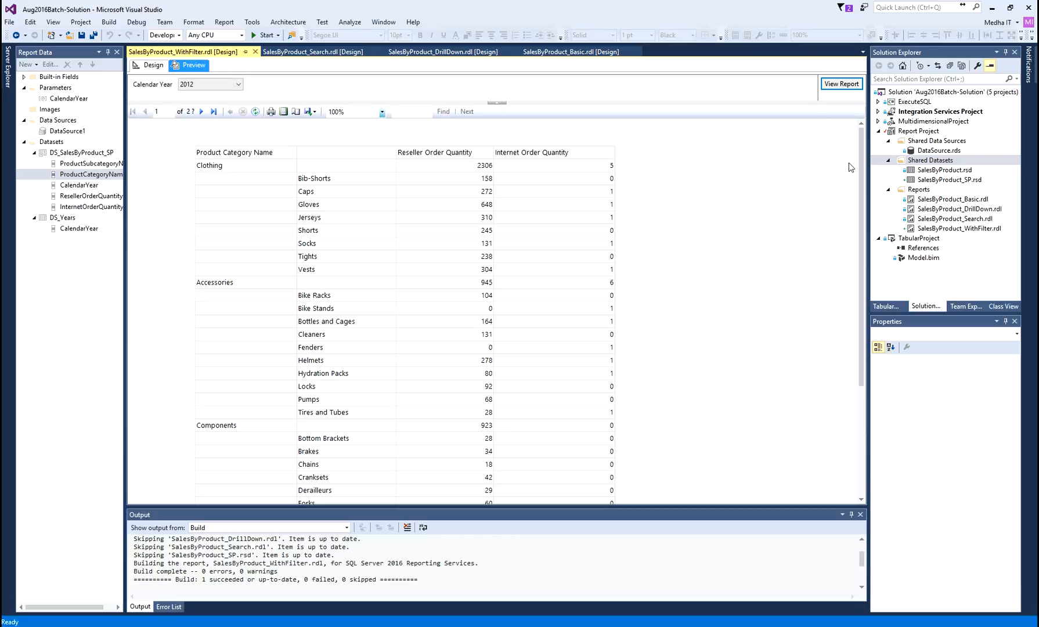
pyautogui.moveTo(862, 158)
pyautogui.mouseDown()
pyautogui.moveTo(861, 331)
pyautogui.moveTo(867, 136)
pyautogui.mouseUp()
pyautogui.click(151, 65)
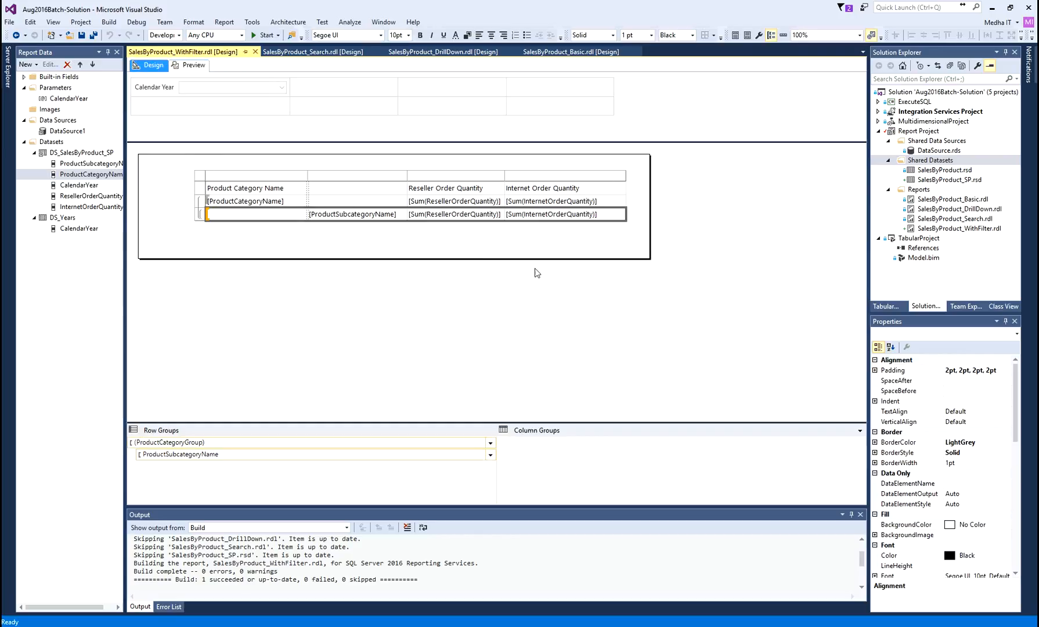
pyautogui.rightClick(246, 187)
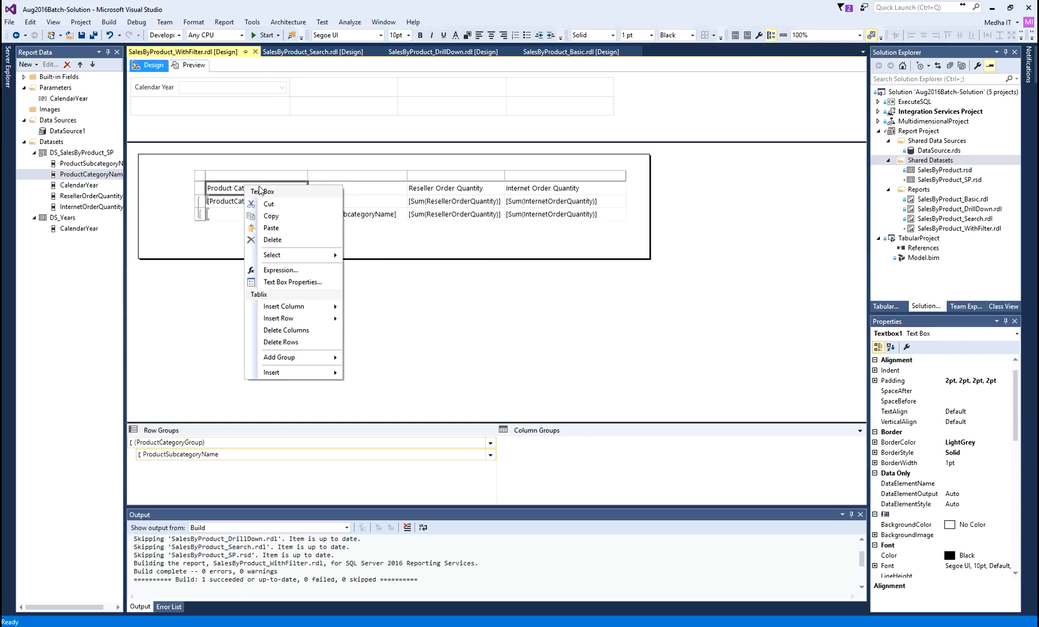
pyautogui.click(296, 285)
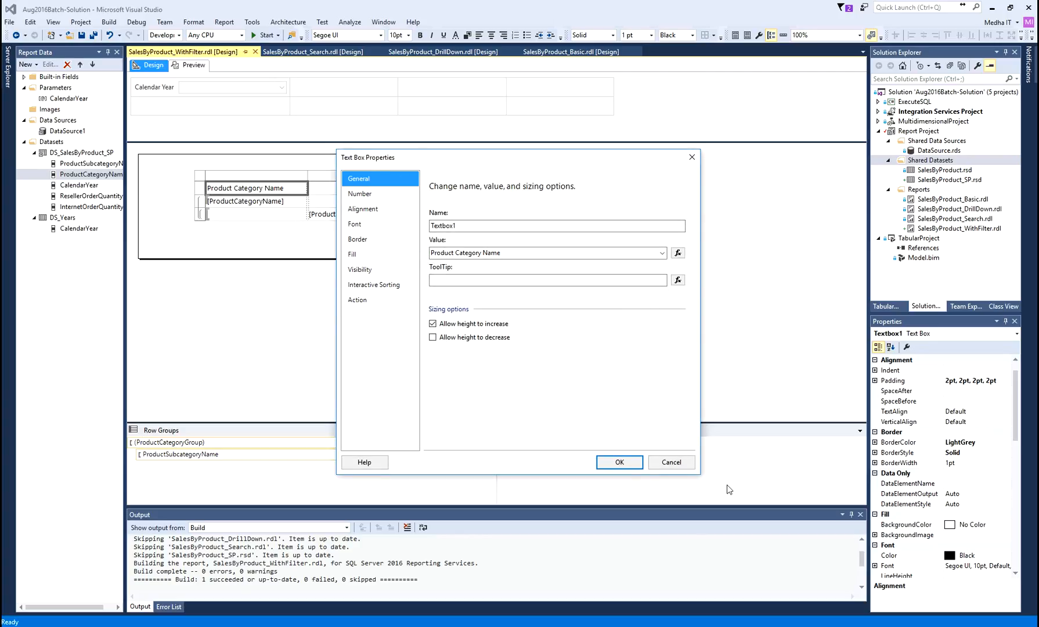
pyautogui.click(673, 466)
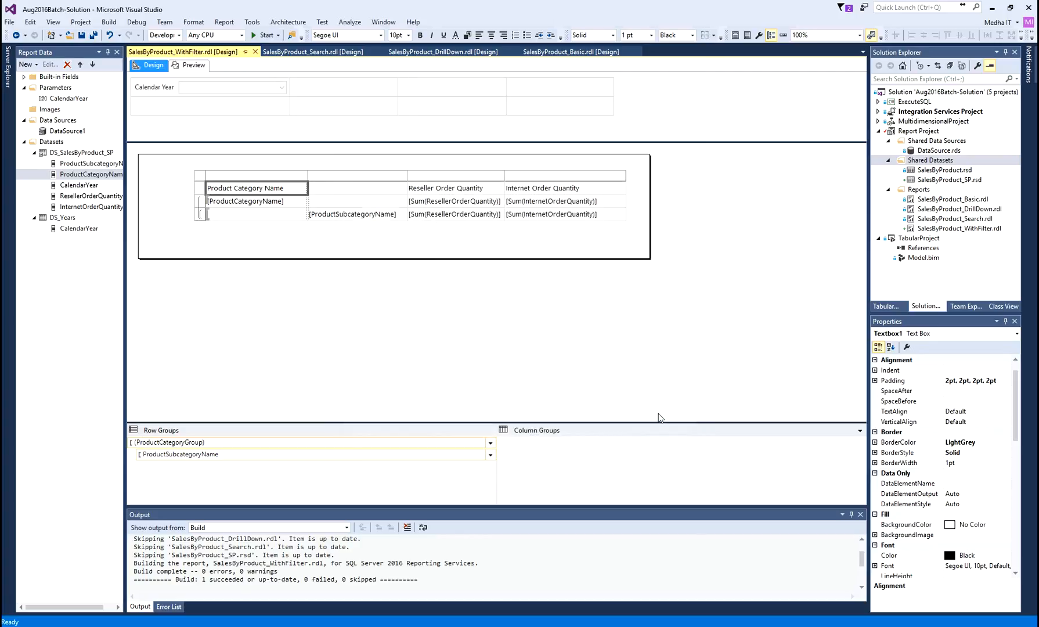
# Preview the report again from the design view, with 2012 as the Calendar Year.
pyautogui.click(194, 66)
pyautogui.click(239, 85)
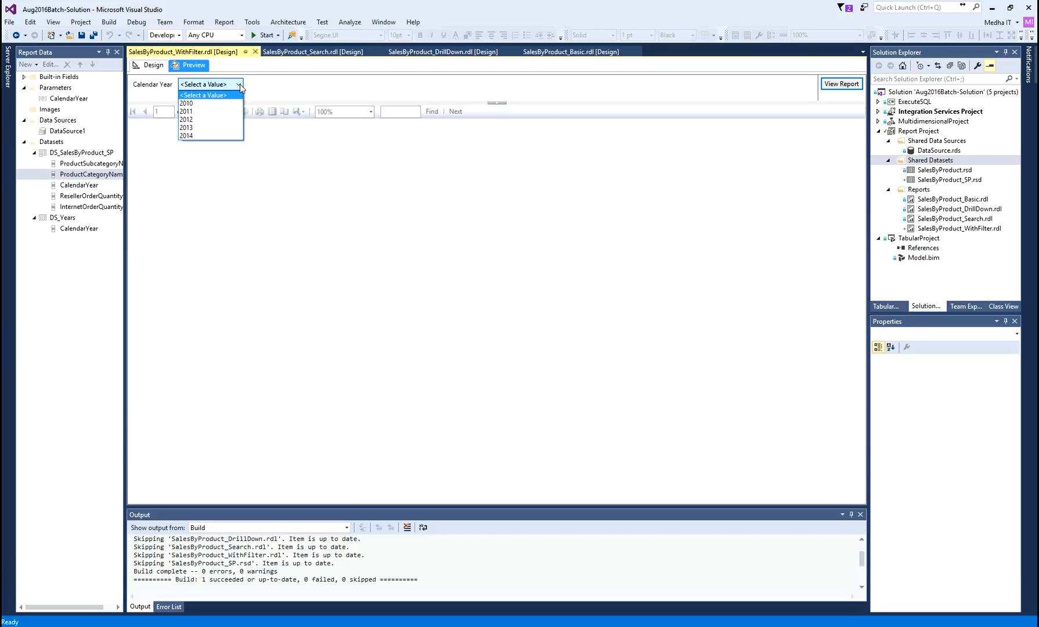
pyautogui.click(191, 119)
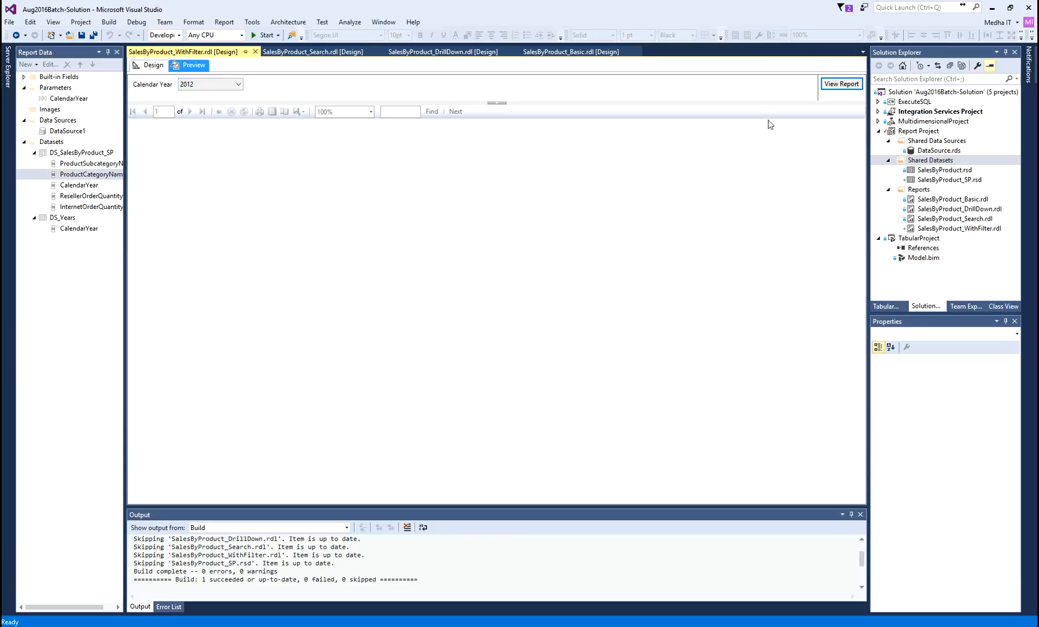
pyautogui.click(841, 84)
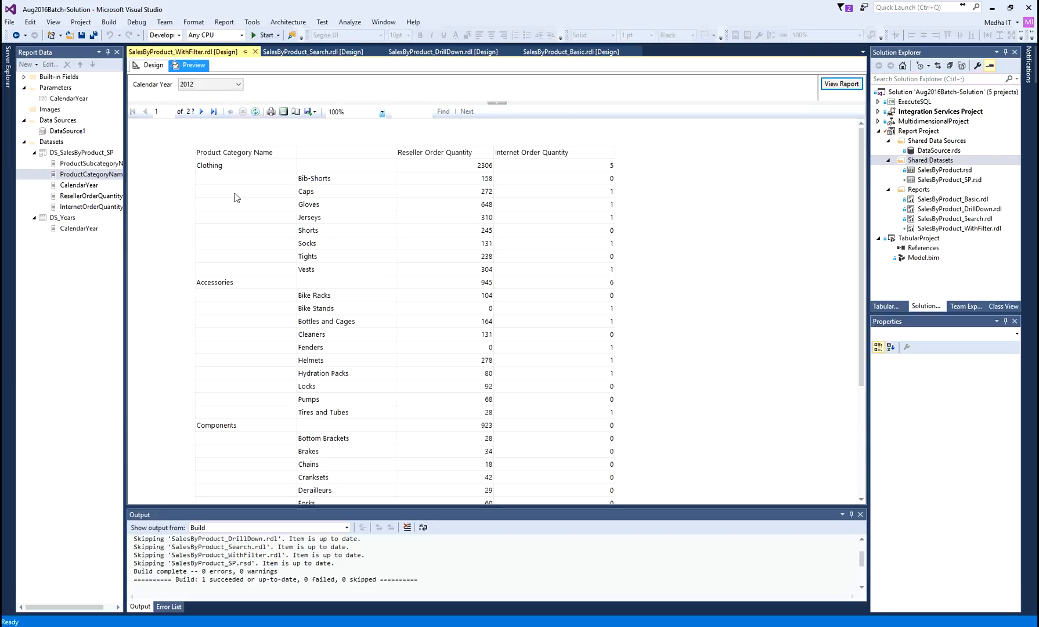